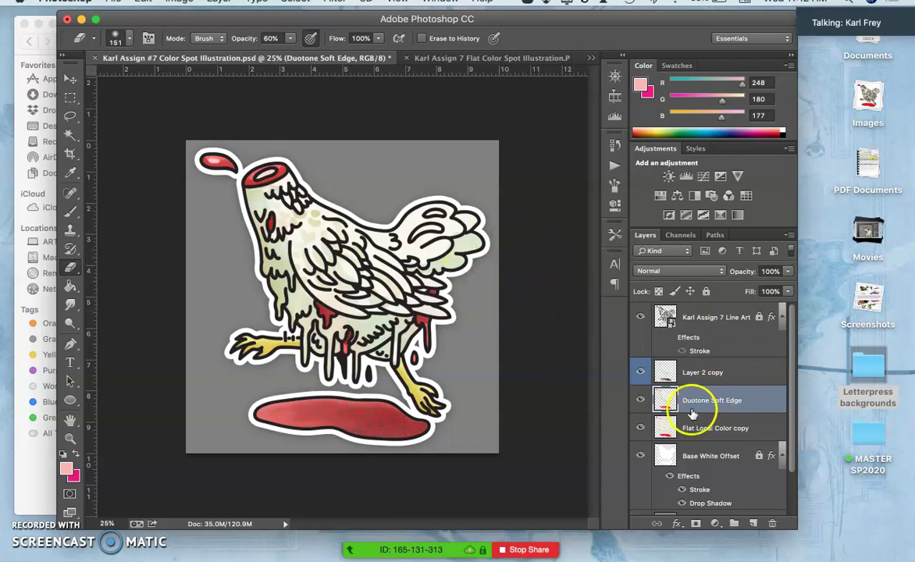
- Inspect the artwork by hiding the line art and colour layers, then restoring the flat colour layer
{"action": "left_click", "coordinate": [641, 315]}
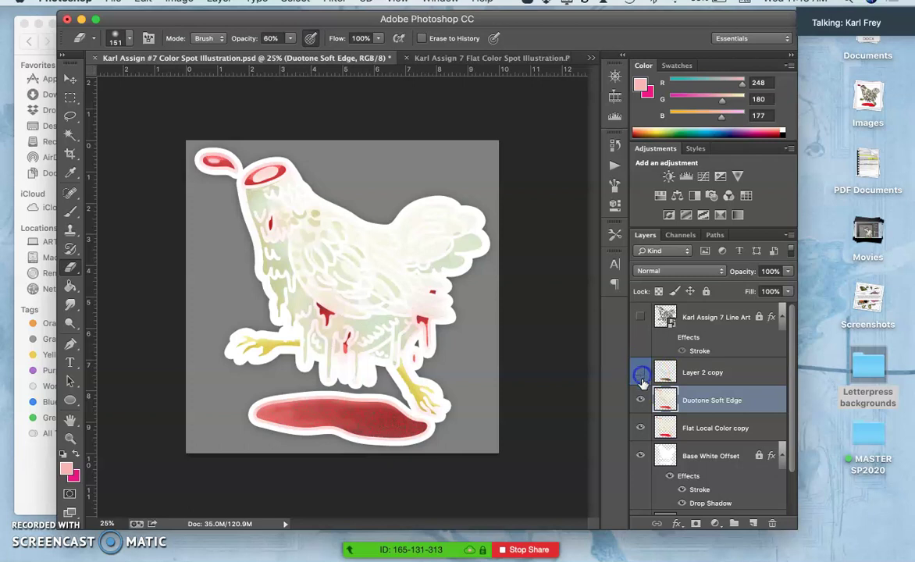
{"action": "left_click_drag", "start_coordinate": [642, 392], "coordinate": [640, 441]}
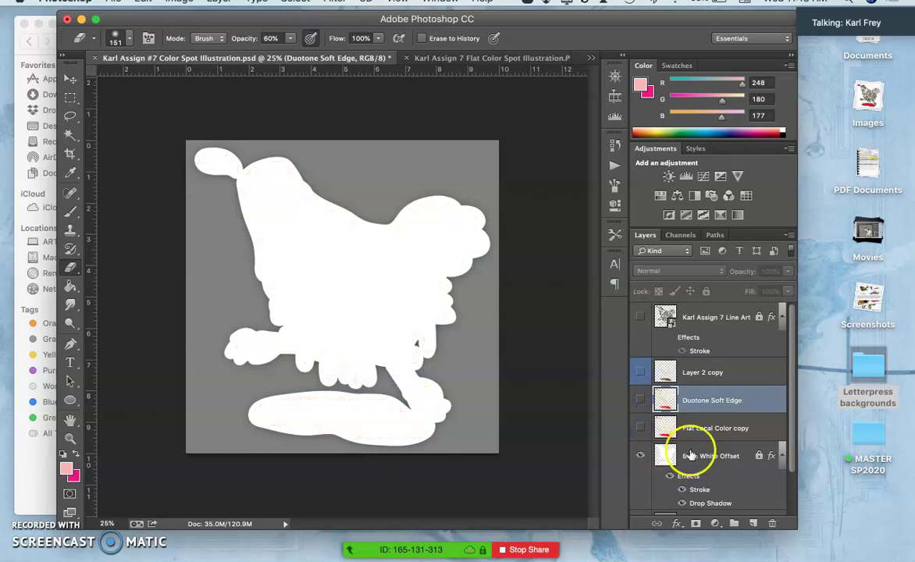
{"action": "left_click", "coordinate": [640, 428]}
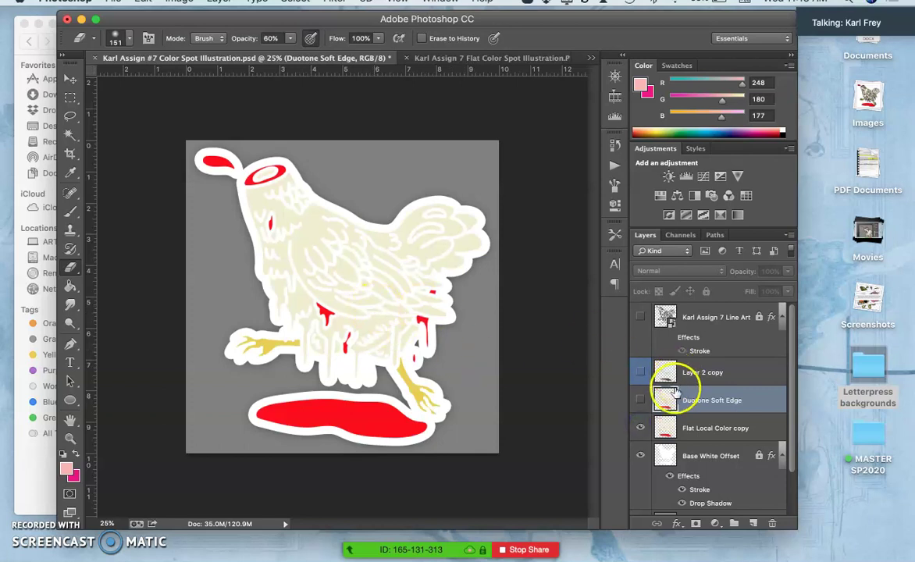
- Turn off the Base White Offset effects, then show Duotone Soft Edge and the line art again
{"action": "left_click", "coordinate": [669, 478]}
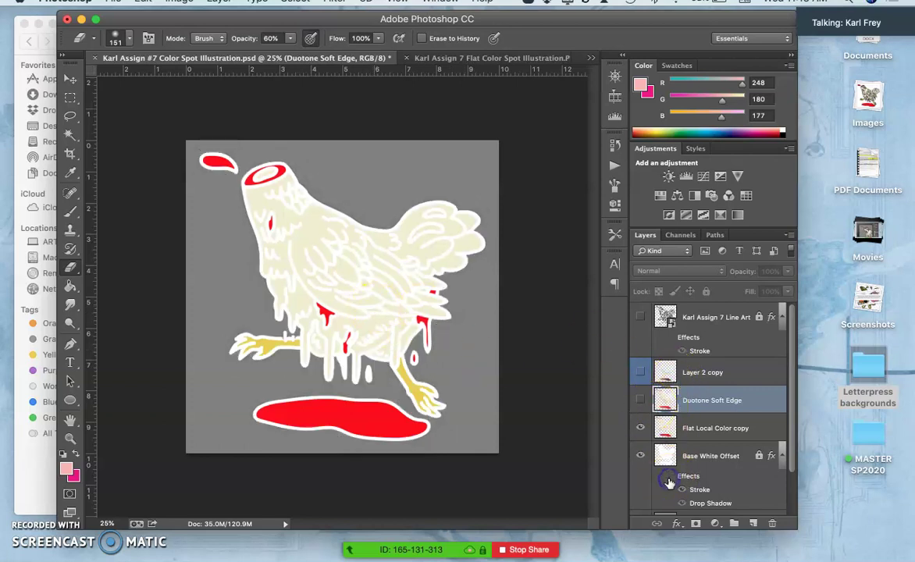
{"action": "left_click", "coordinate": [669, 479]}
{"action": "left_click", "coordinate": [669, 480]}
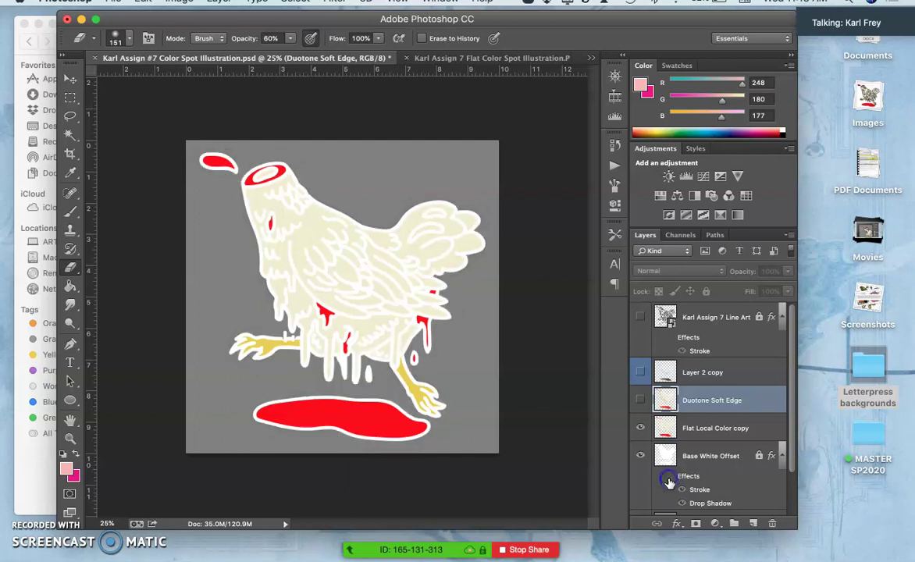
{"action": "left_click", "coordinate": [640, 406]}
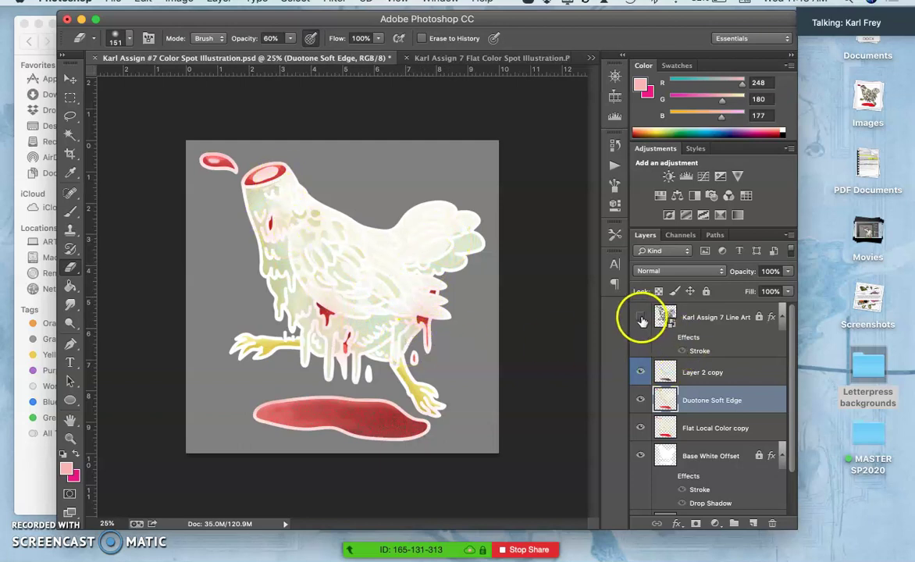
{"action": "left_click", "coordinate": [641, 320]}
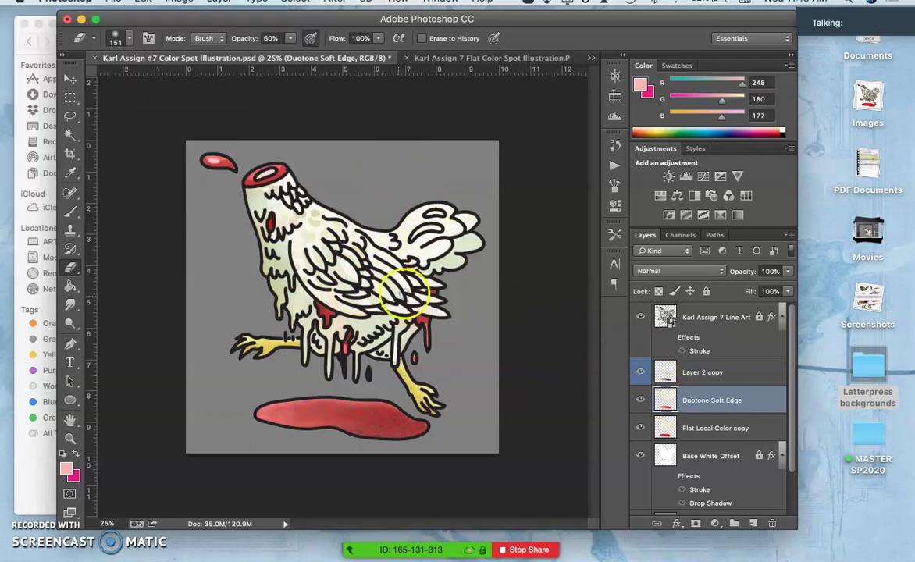
- Re-enable the Base White Offset effects, toggle Blank Gray off and on, and select it
{"action": "scroll", "coordinate": [660, 460], "scroll_direction": "down", "scroll_amount": 1}
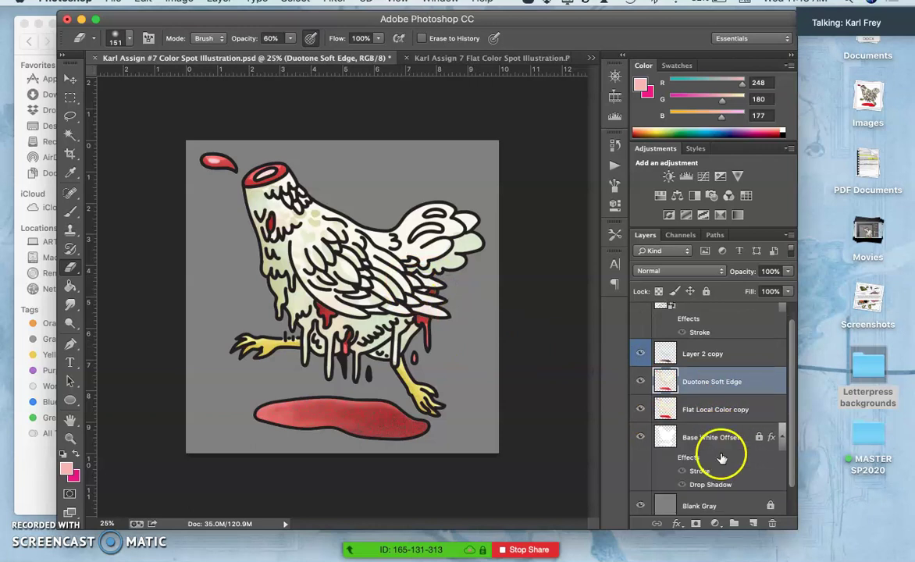
{"action": "left_click", "coordinate": [669, 458]}
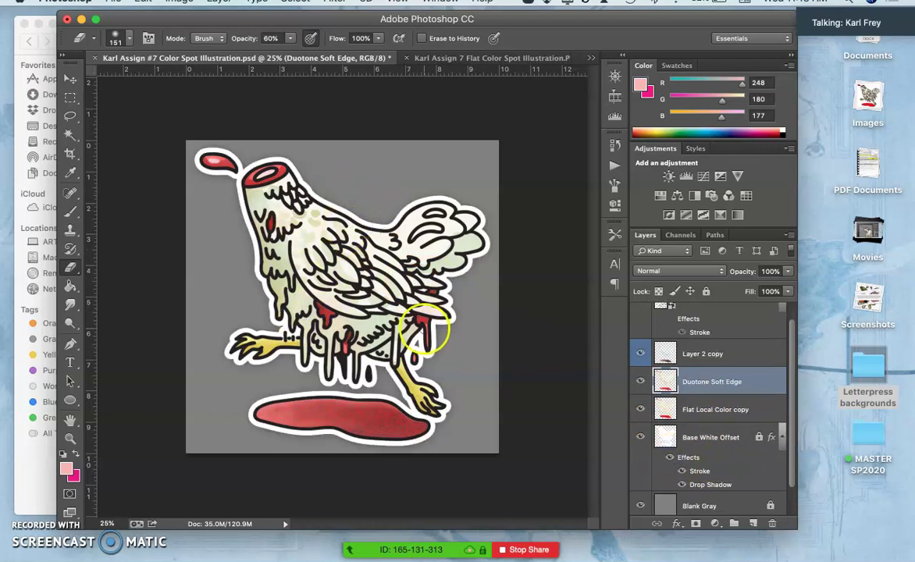
{"action": "scroll", "coordinate": [648, 382], "scroll_direction": "down", "scroll_amount": 2}
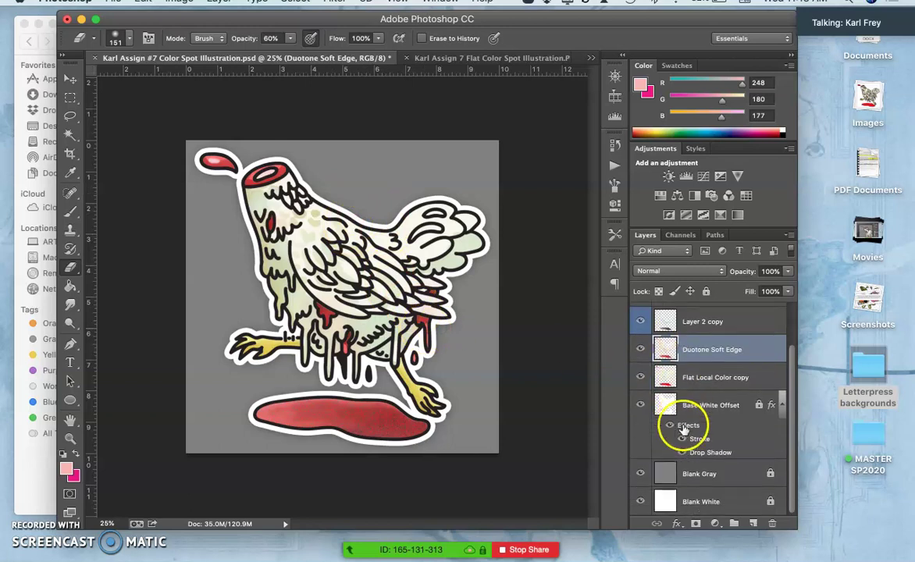
{"action": "left_click", "coordinate": [641, 473]}
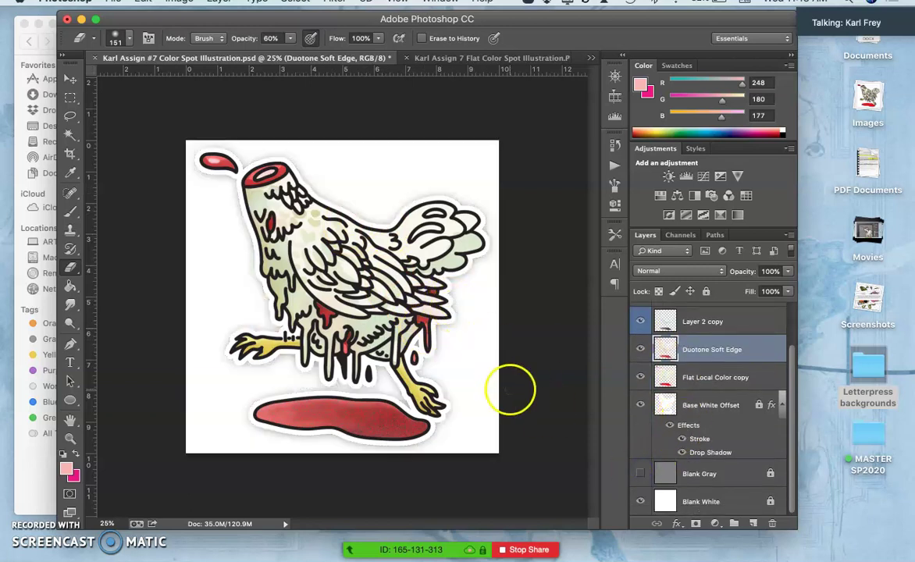
{"action": "left_click", "coordinate": [641, 474]}
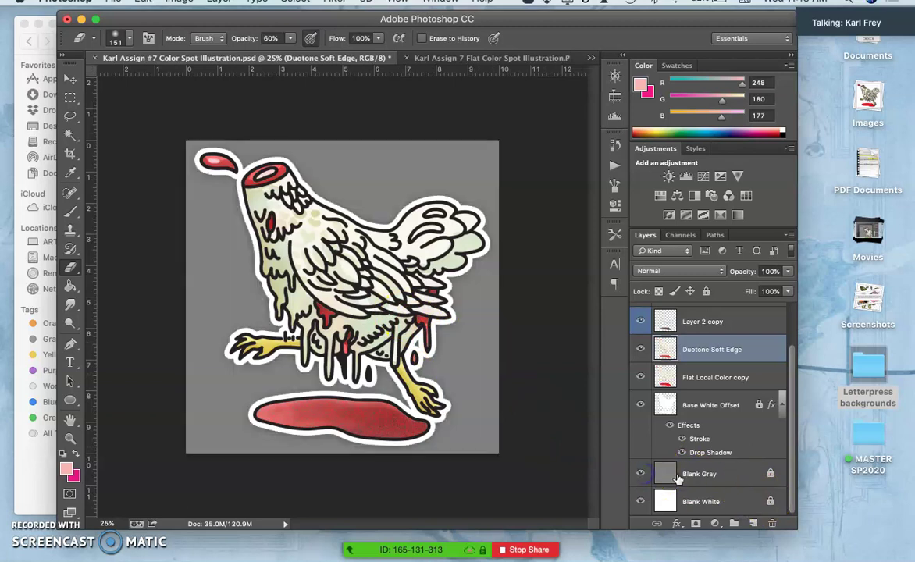
{"action": "left_click", "coordinate": [729, 475]}
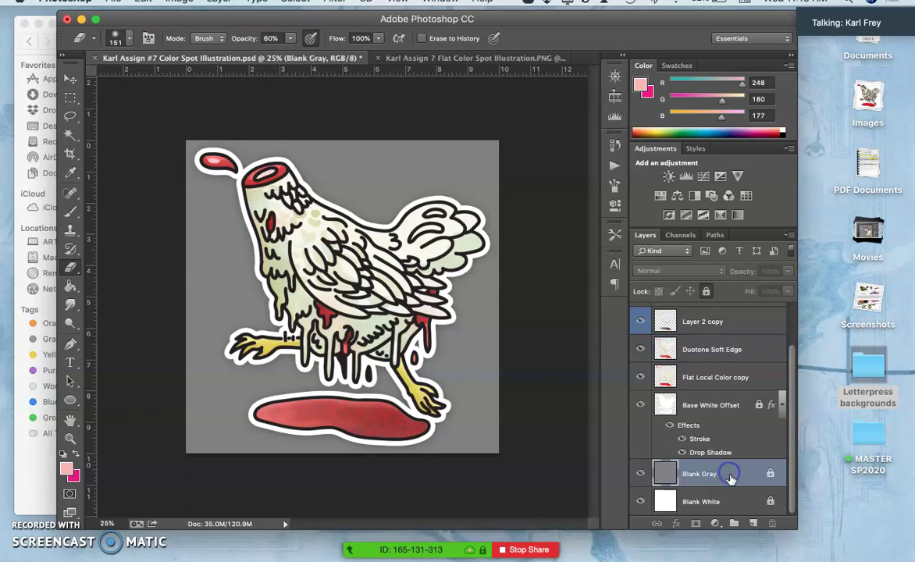
- Add Layer 1 above Blank Gray and fill it with Black
{"action": "left_click", "coordinate": [751, 521]}
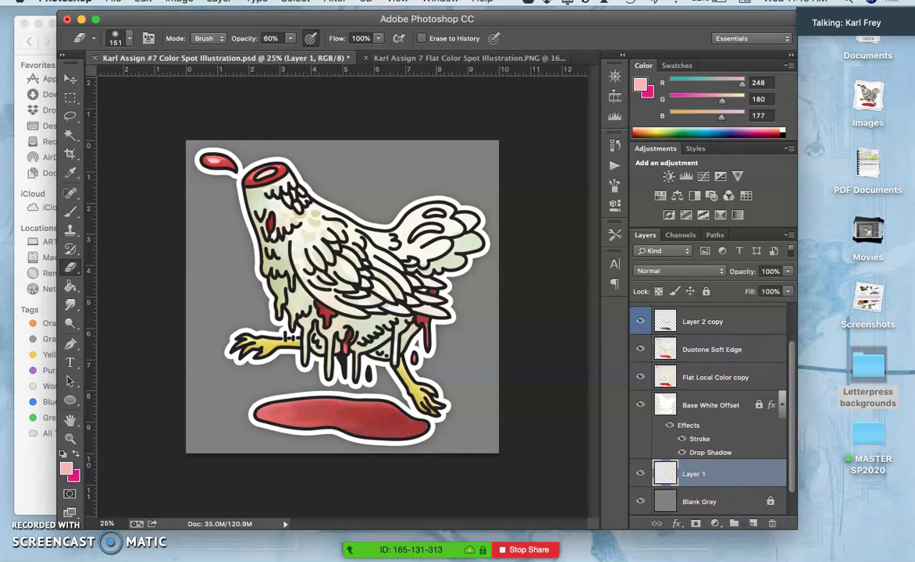
{"action": "left_click", "coordinate": [141, 2]}
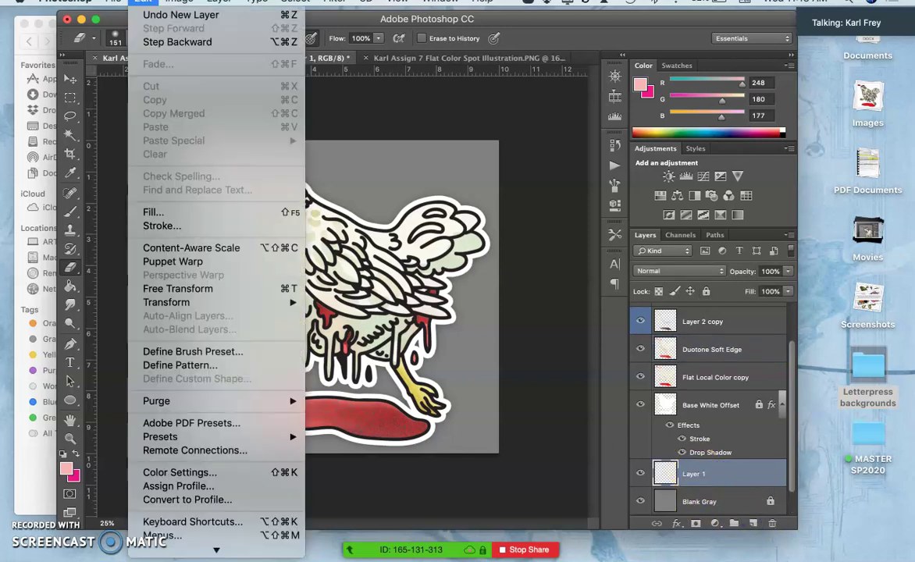
{"action": "left_click", "coordinate": [152, 213]}
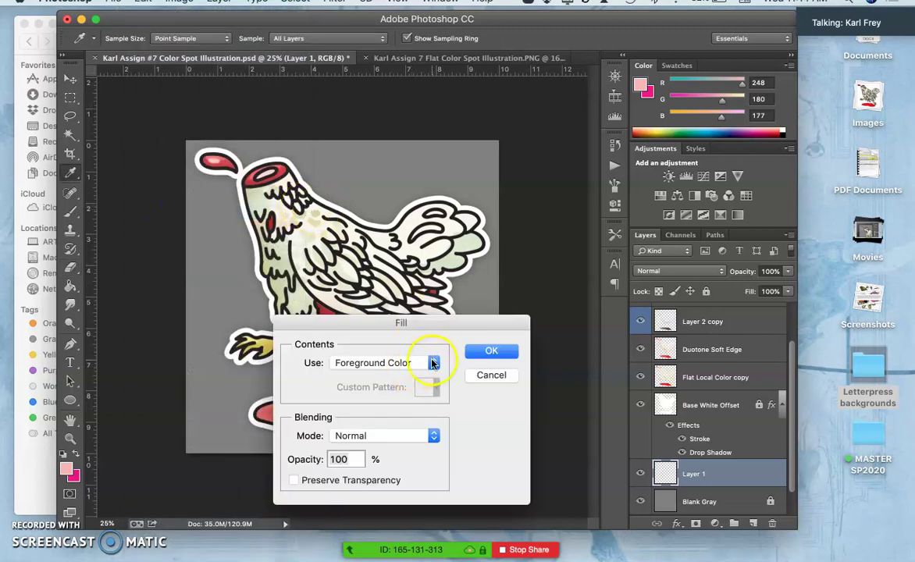
{"action": "left_click", "coordinate": [433, 364]}
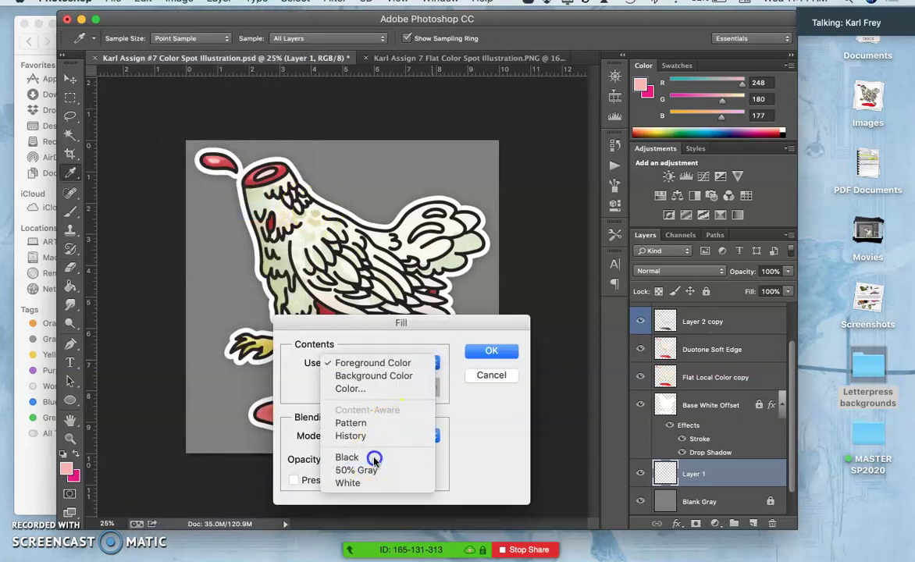
{"action": "left_click", "coordinate": [347, 458]}
{"action": "left_click", "coordinate": [486, 350]}
{"action": "key", "text": "e"}
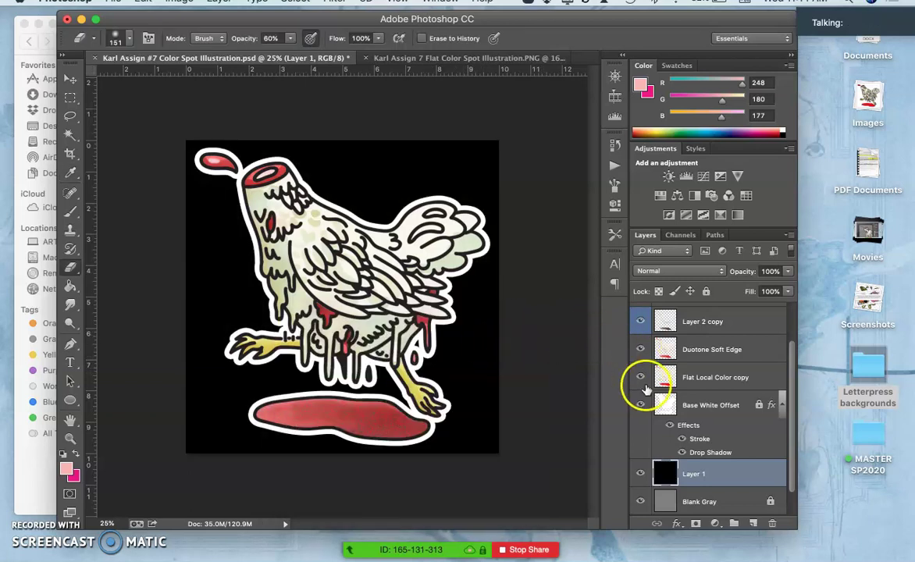
- Hide both Layer 1 and Blank Gray so the chicken sits on white
{"action": "scroll", "coordinate": [668, 460], "scroll_direction": "down", "scroll_amount": 1}
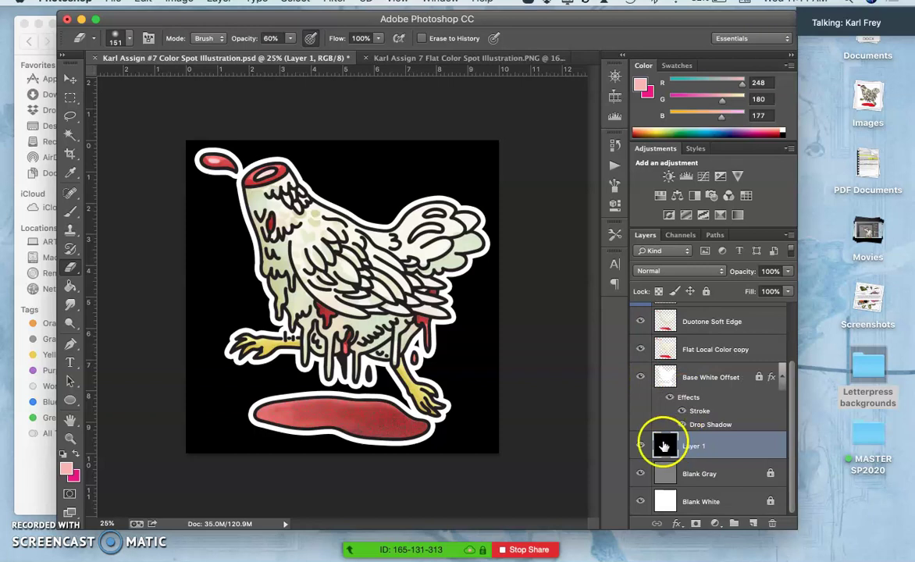
{"action": "left_click", "coordinate": [641, 446]}
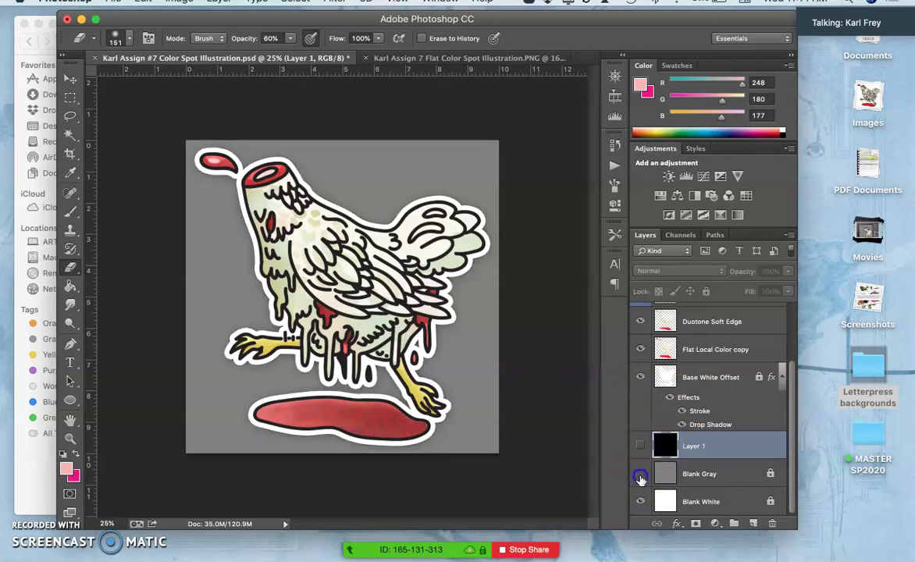
{"action": "left_click", "coordinate": [640, 476]}
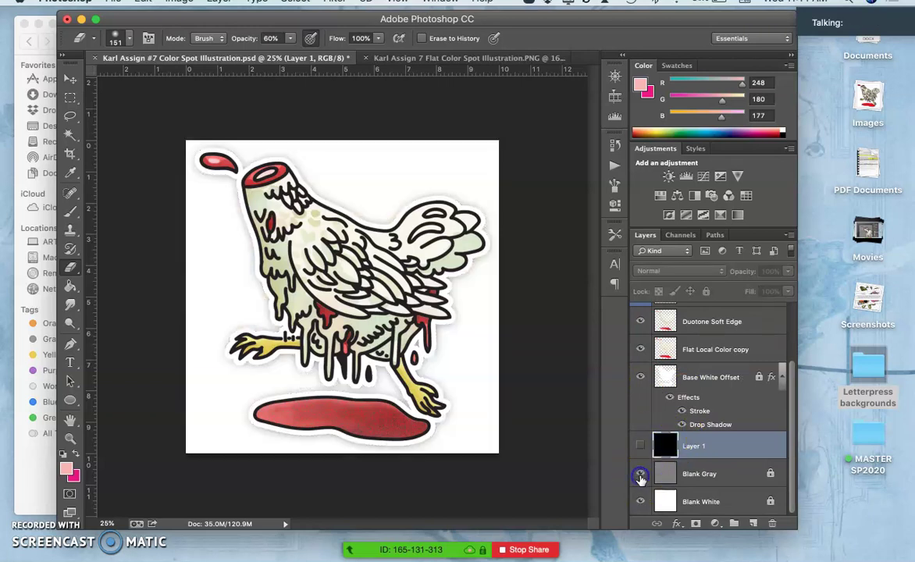
{"action": "left_click", "coordinate": [640, 475]}
{"action": "left_click", "coordinate": [640, 446]}
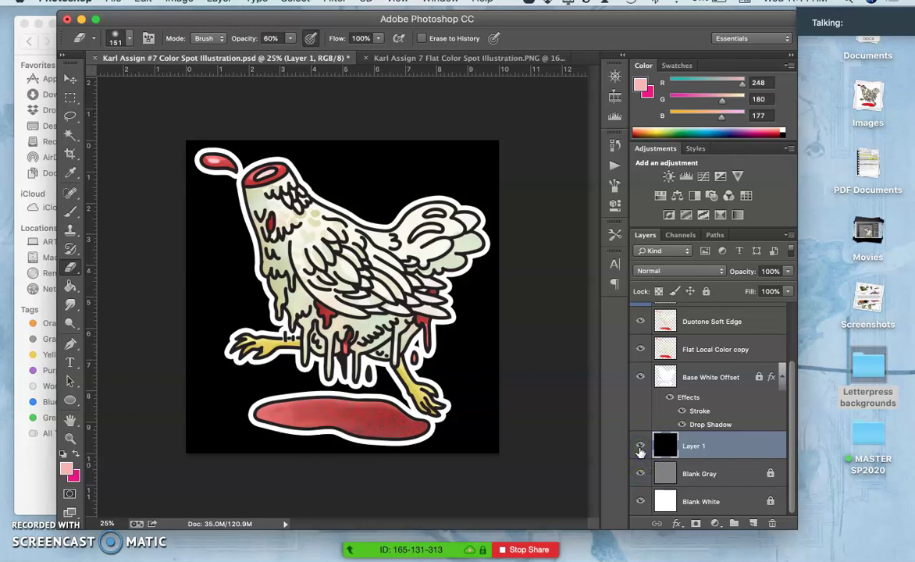
{"action": "left_click", "coordinate": [640, 446]}
{"action": "left_click", "coordinate": [640, 474]}
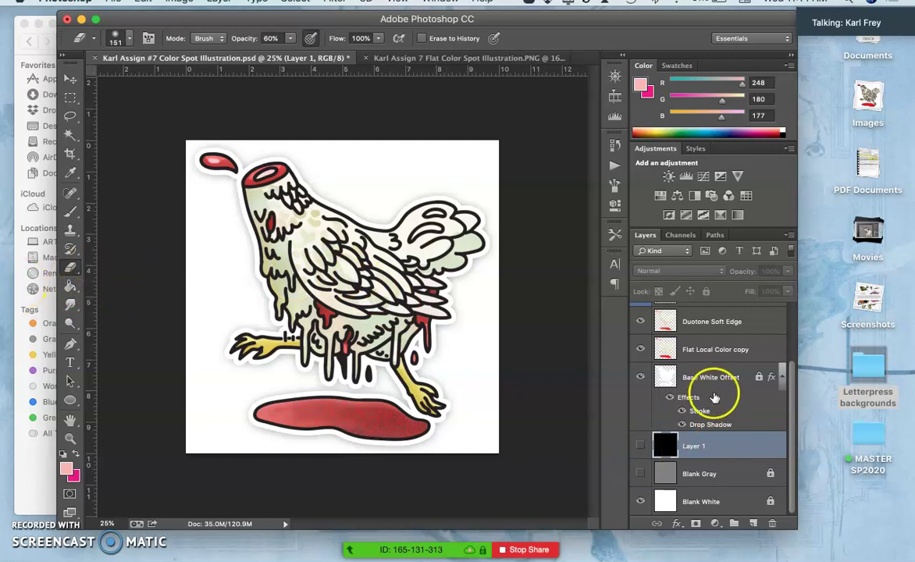
{"action": "scroll", "coordinate": [659, 333], "scroll_direction": "up", "scroll_amount": 3}
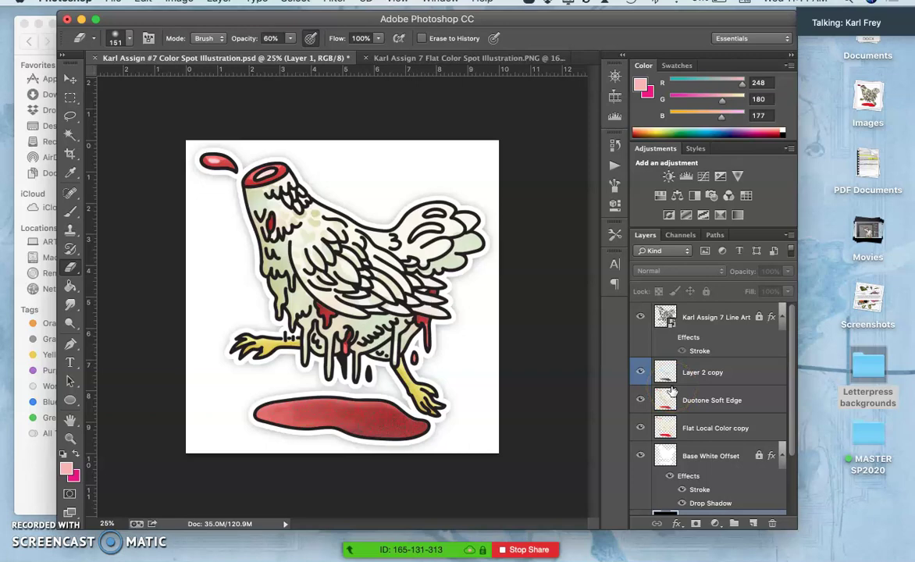
{"action": "left_click", "coordinate": [695, 372]}
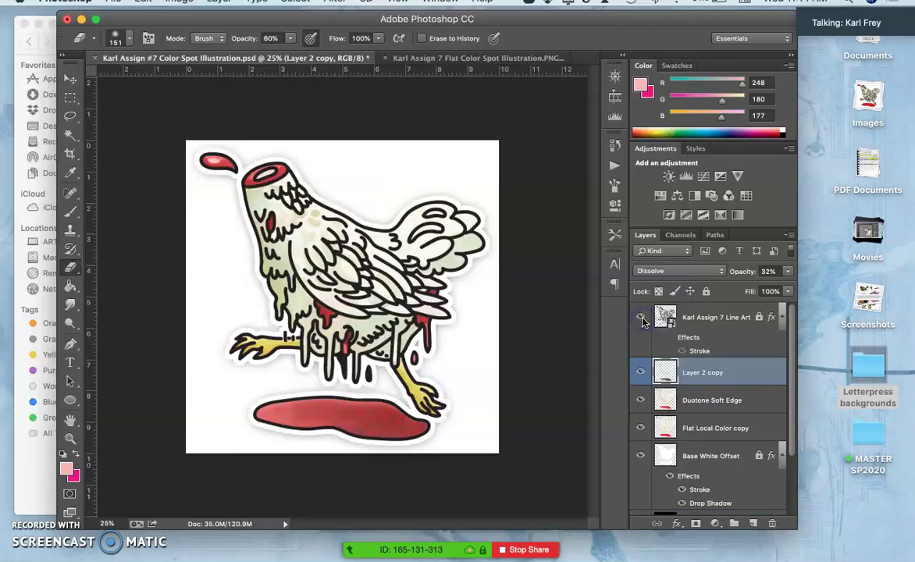
{"action": "left_click", "coordinate": [640, 320]}
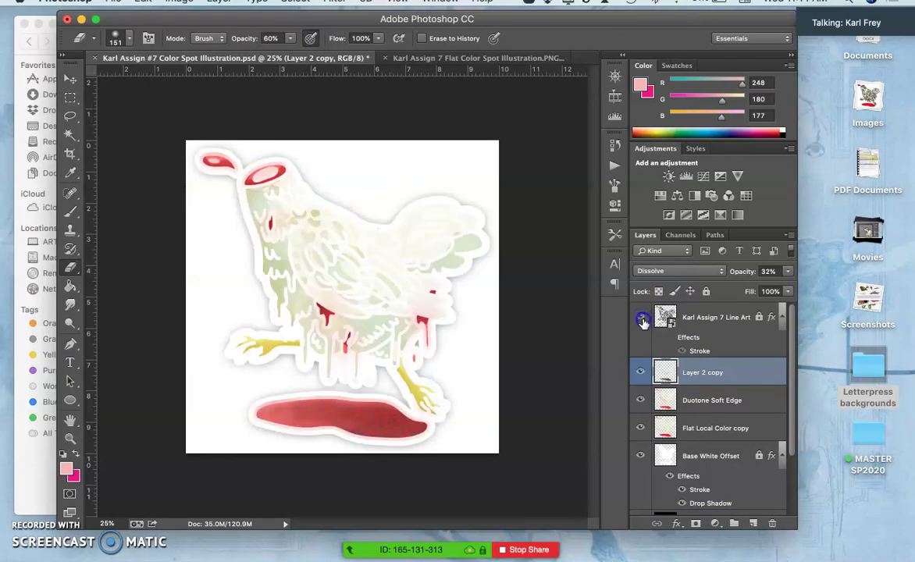
{"action": "left_click", "coordinate": [641, 320]}
{"action": "scroll", "coordinate": [654, 406], "scroll_direction": "down", "scroll_amount": 5}
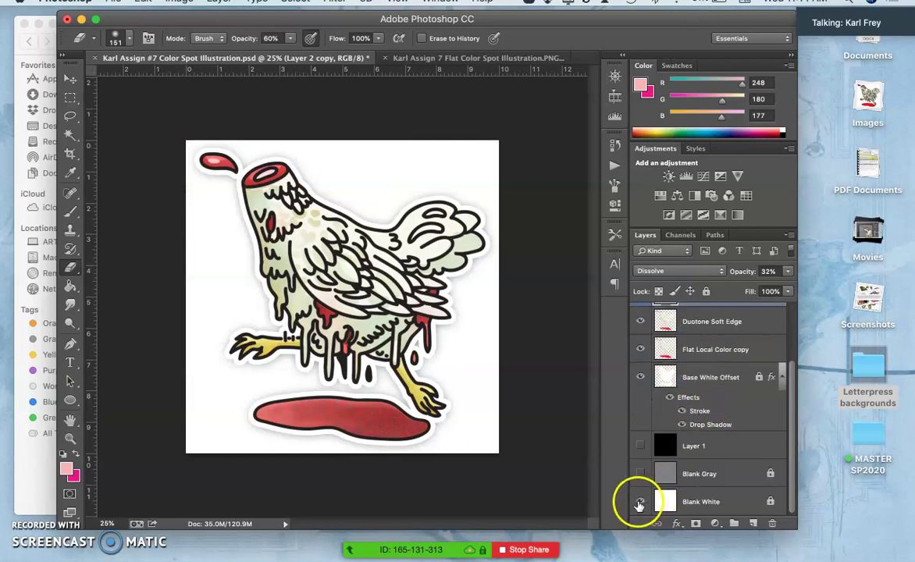
{"action": "left_click", "coordinate": [639, 503]}
{"action": "left_click", "coordinate": [640, 502]}
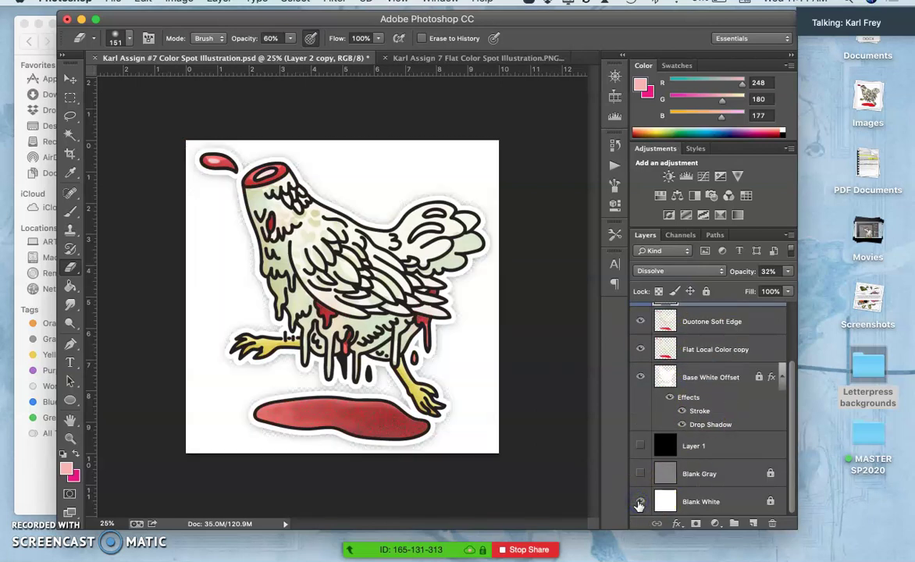
{"action": "scroll", "coordinate": [695, 460], "scroll_direction": "up", "scroll_amount": 3}
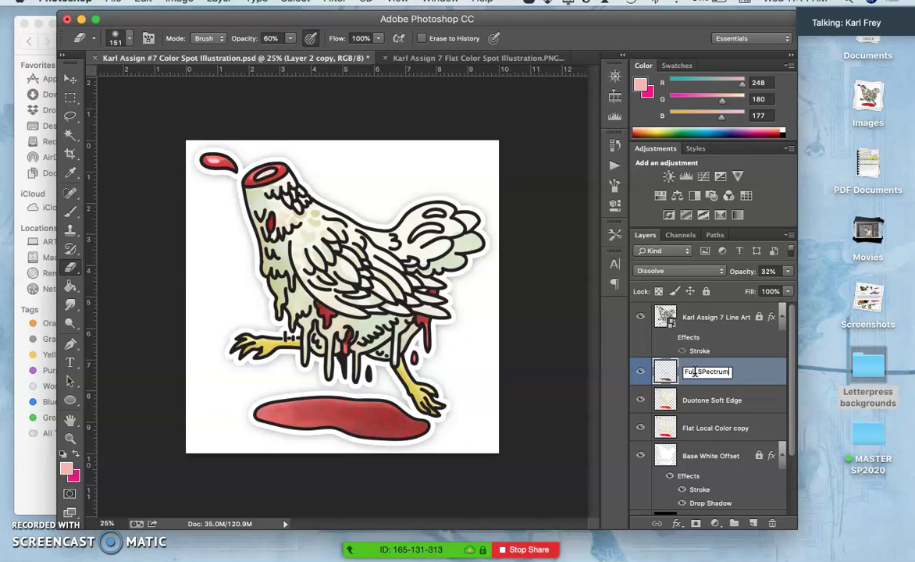
- Commit the name 'Full SPectrum Color', hide and restore the colour layers, then select Line Art
{"action": "left_click", "coordinate": [734, 365]}
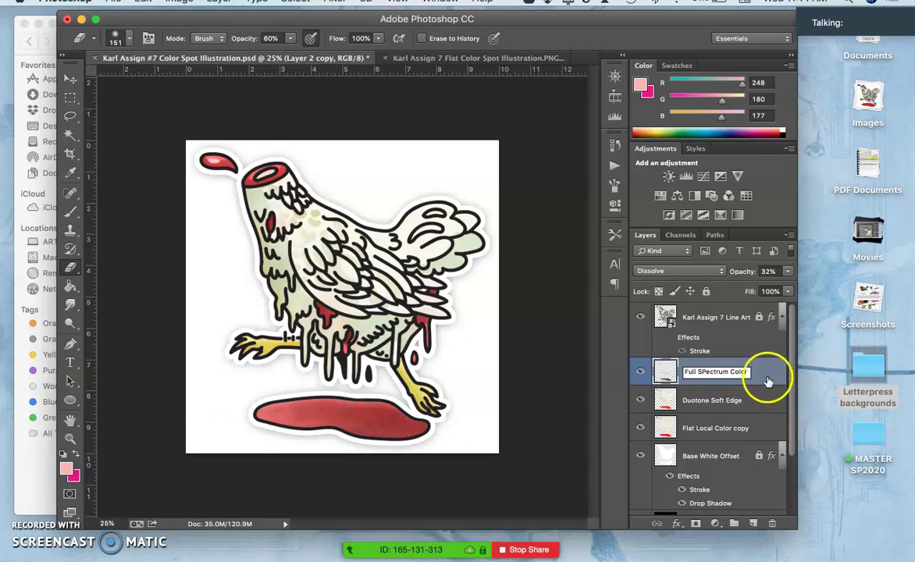
{"action": "left_click_drag", "start_coordinate": [646, 374], "coordinate": [640, 456]}
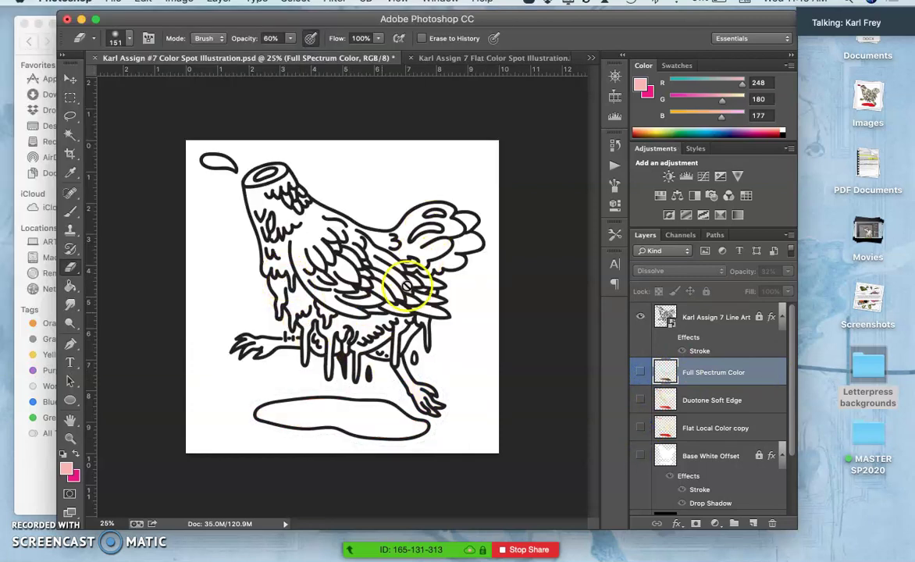
{"action": "left_click", "coordinate": [640, 456]}
{"action": "left_click_drag", "start_coordinate": [640, 427], "coordinate": [640, 375]}
{"action": "left_click", "coordinate": [665, 315]}
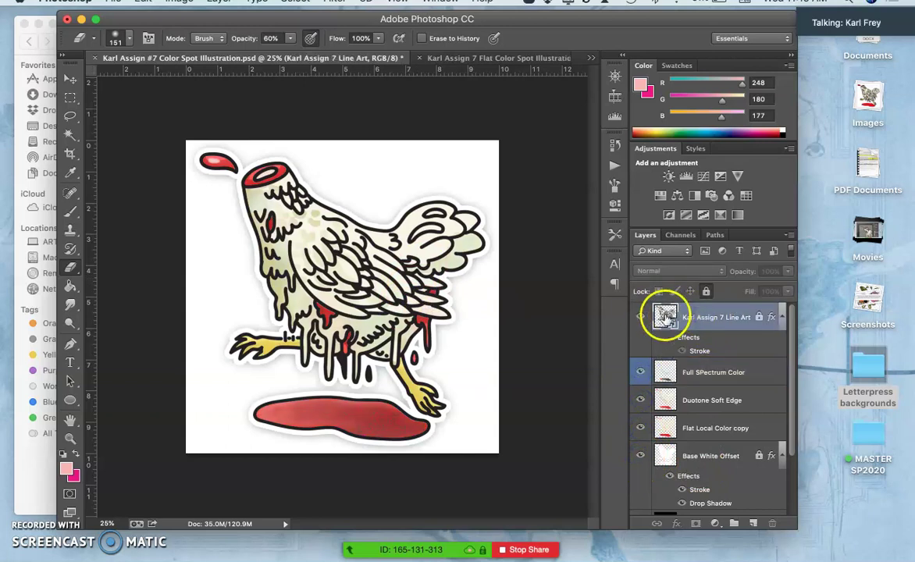
- Add an empty Layer 2 above the line art and set the foreground to pale yellow fff5a2
{"action": "left_click", "coordinate": [753, 523]}
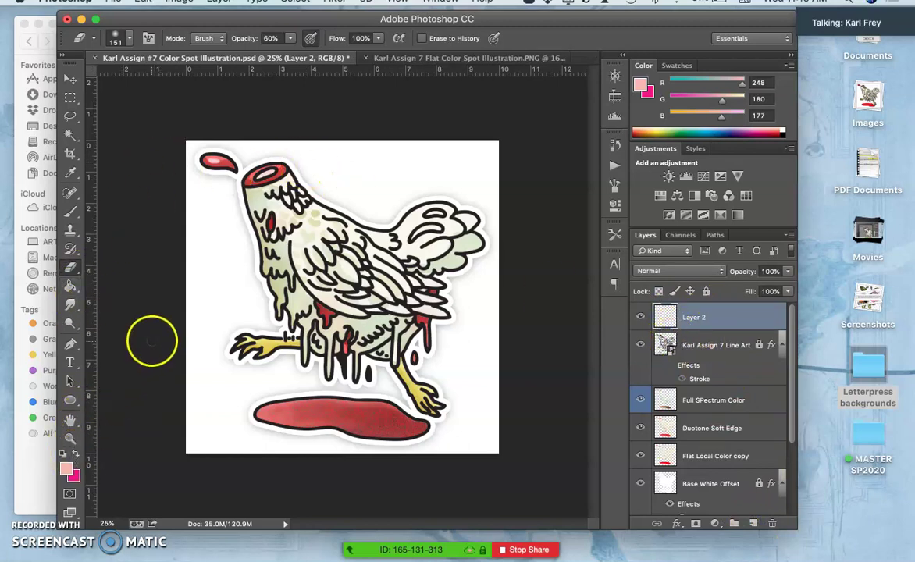
{"action": "left_click", "coordinate": [66, 469]}
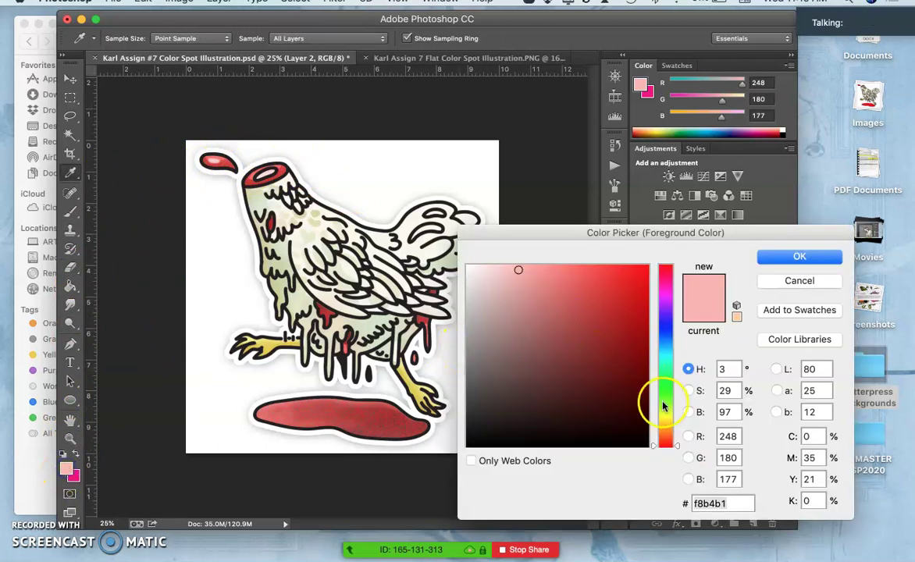
{"action": "left_click", "coordinate": [664, 413]}
{"action": "left_click_drag", "start_coordinate": [566, 272], "coordinate": [532, 265]}
{"action": "left_click_drag", "start_coordinate": [660, 419], "coordinate": [660, 425]}
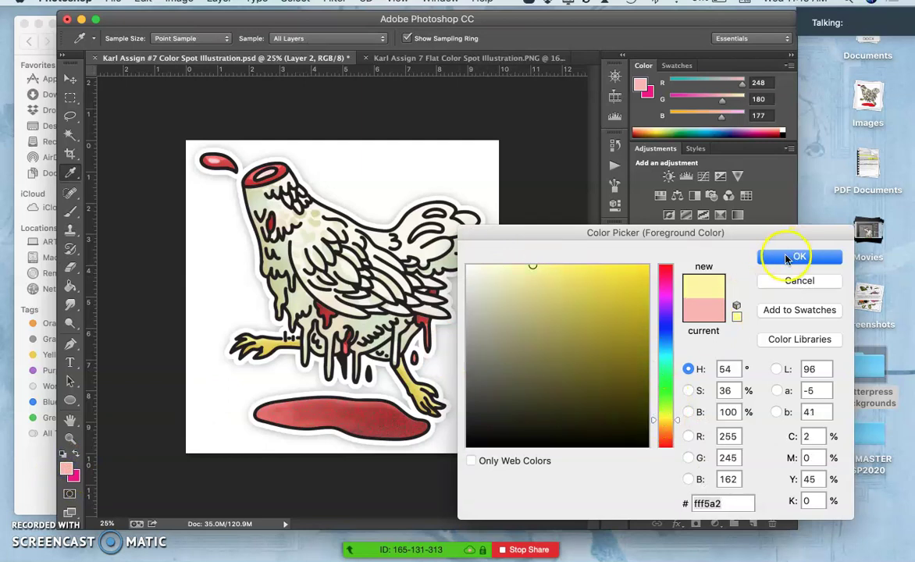
{"action": "left_click", "coordinate": [785, 256]}
{"action": "key", "text": "e"}
{"action": "left_click", "coordinate": [289, 39]}
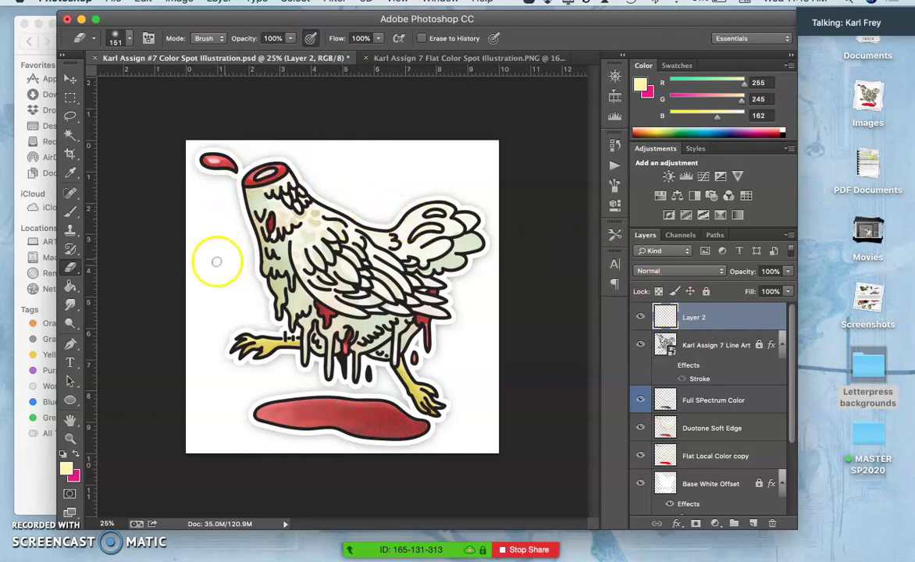
- Paint pale-yellow glow on Layer 2 with a 99 px, 0% hardness brush
{"action": "left_click", "coordinate": [70, 211]}
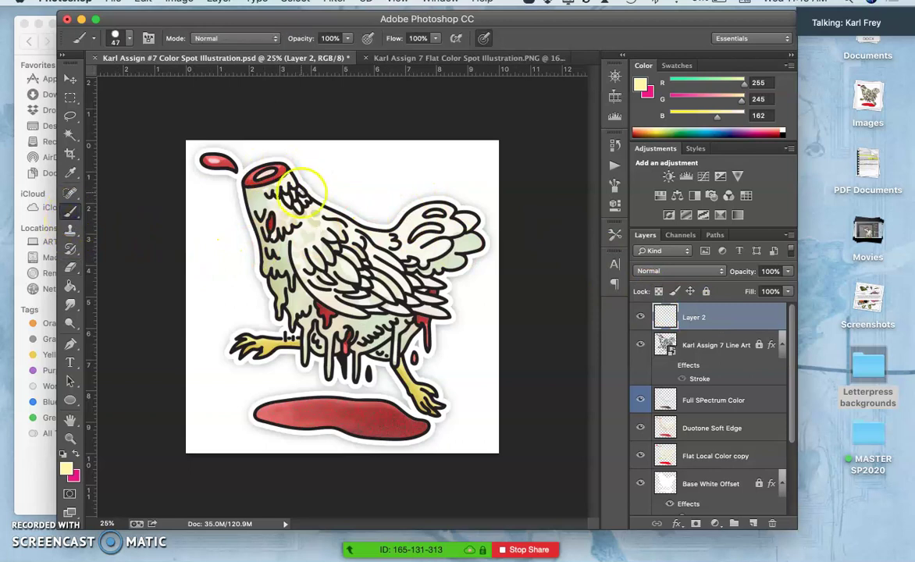
{"action": "left_click", "coordinate": [127, 39]}
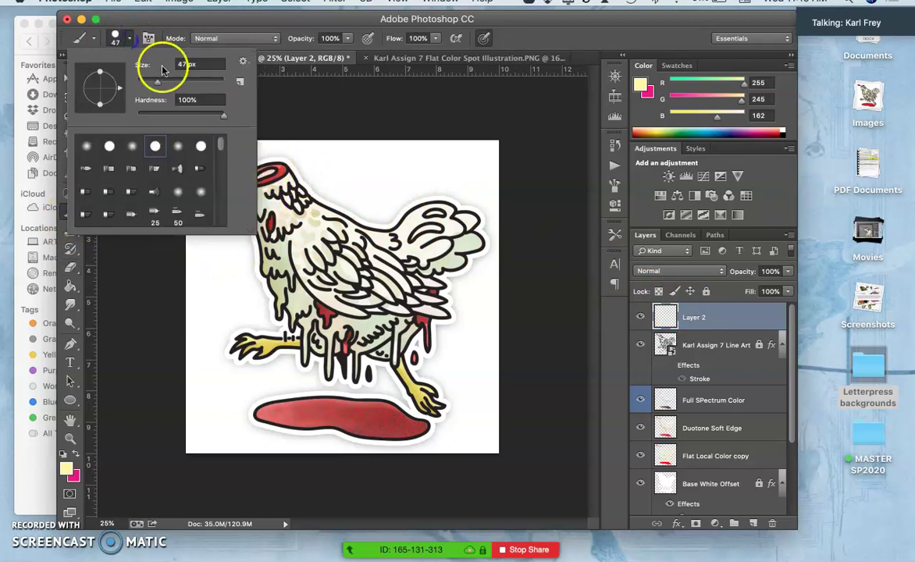
{"action": "left_click_drag", "start_coordinate": [149, 114], "coordinate": [125, 114]}
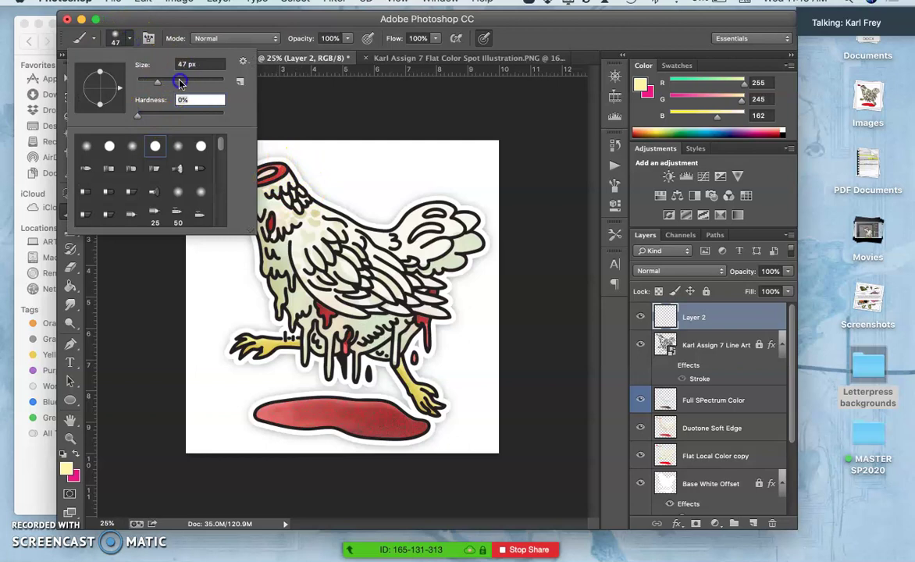
{"action": "left_click_drag", "start_coordinate": [180, 83], "coordinate": [192, 83]}
{"action": "left_click", "coordinate": [268, 162]}
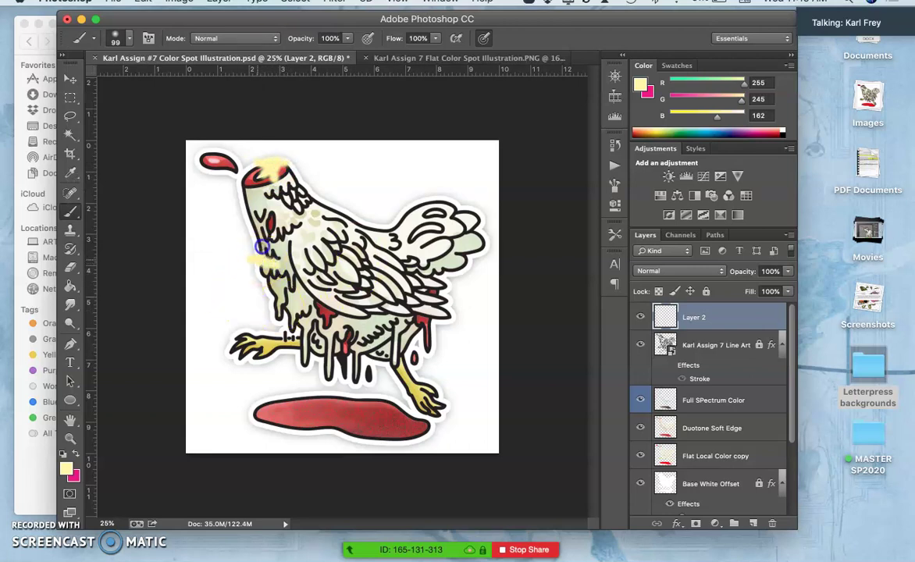
{"action": "mouse_move", "coordinate": [273, 275]}
{"action": "left_mouse_down"}
{"action": "mouse_move", "coordinate": [360, 327]}
{"action": "mouse_move", "coordinate": [360, 362]}
{"action": "mouse_move", "coordinate": [380, 346]}
{"action": "mouse_move", "coordinate": [404, 388]}
{"action": "left_mouse_up"}
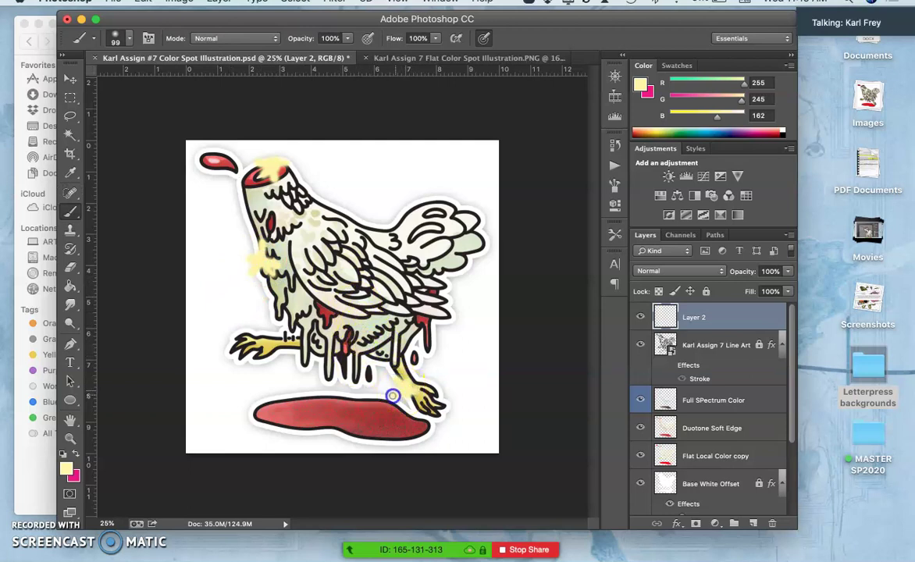
- Apply a Gaussian Blur with 34.6-pixel radius to Layer 2
{"action": "left_click", "coordinate": [640, 317]}
{"action": "left_click", "coordinate": [641, 318]}
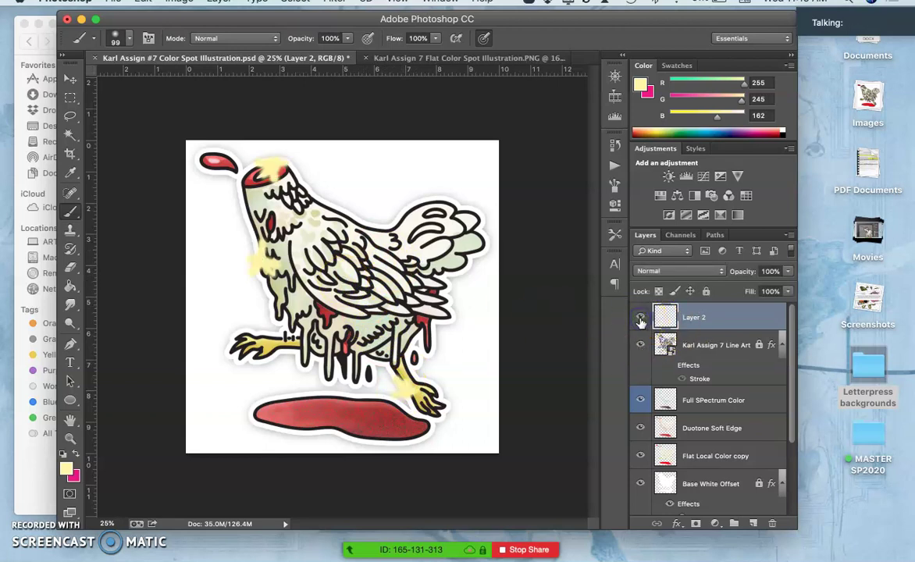
{"action": "left_click", "coordinate": [705, 317]}
{"action": "left_click", "coordinate": [334, 2]}
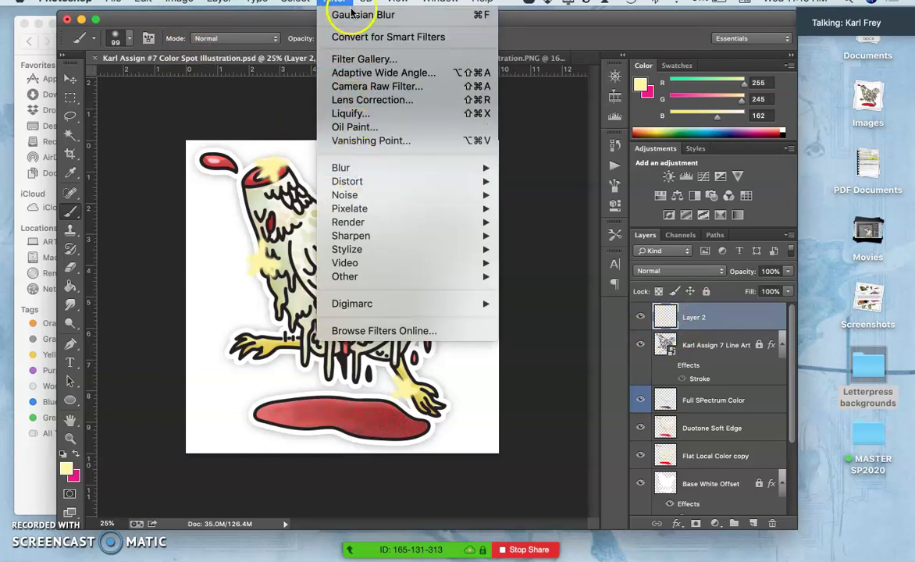
{"action": "mouse_move", "coordinate": [349, 197]}
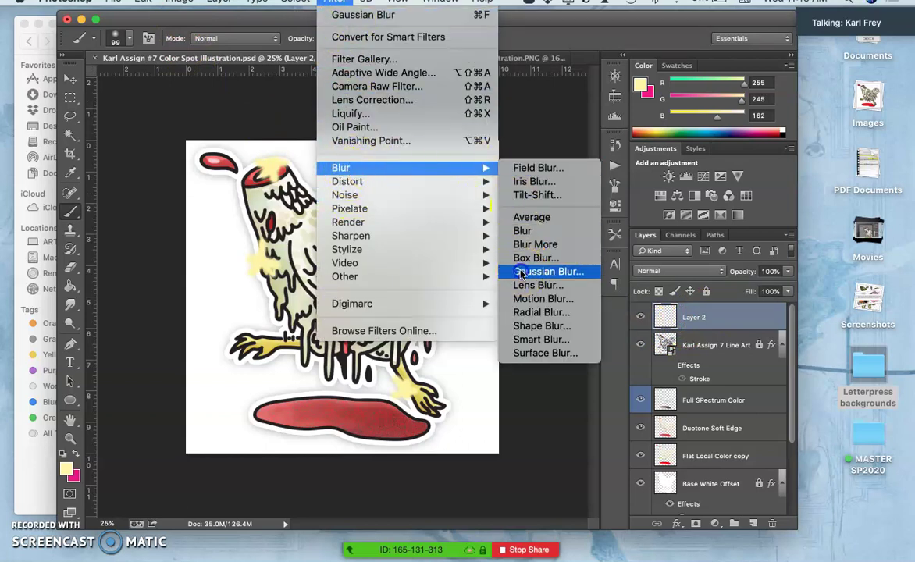
{"action": "left_click", "coordinate": [516, 261]}
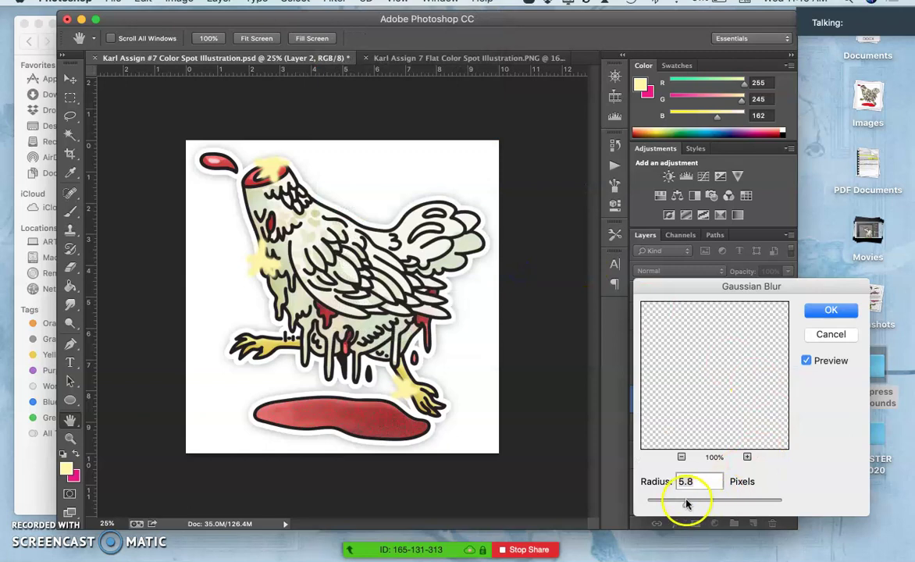
{"action": "left_click_drag", "start_coordinate": [713, 500], "coordinate": [713, 503]}
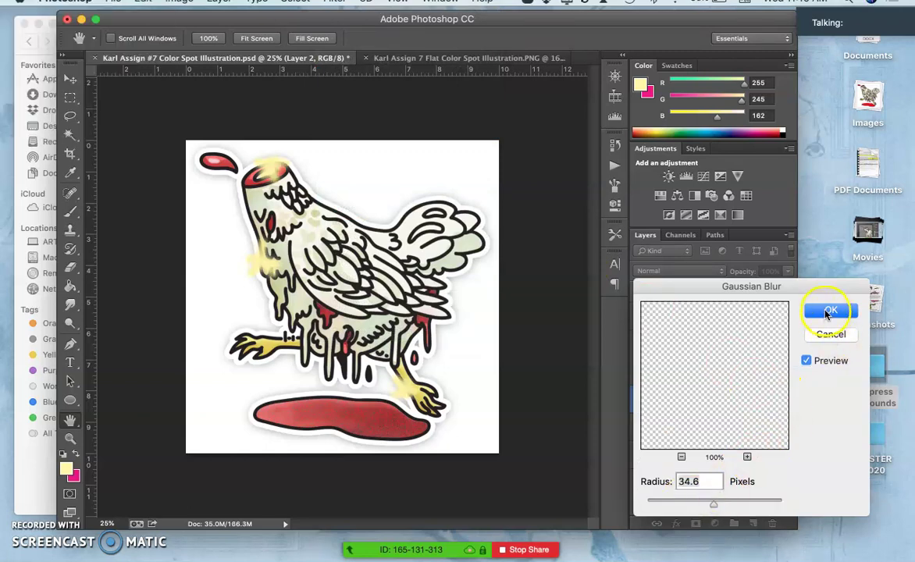
{"action": "left_click", "coordinate": [829, 311]}
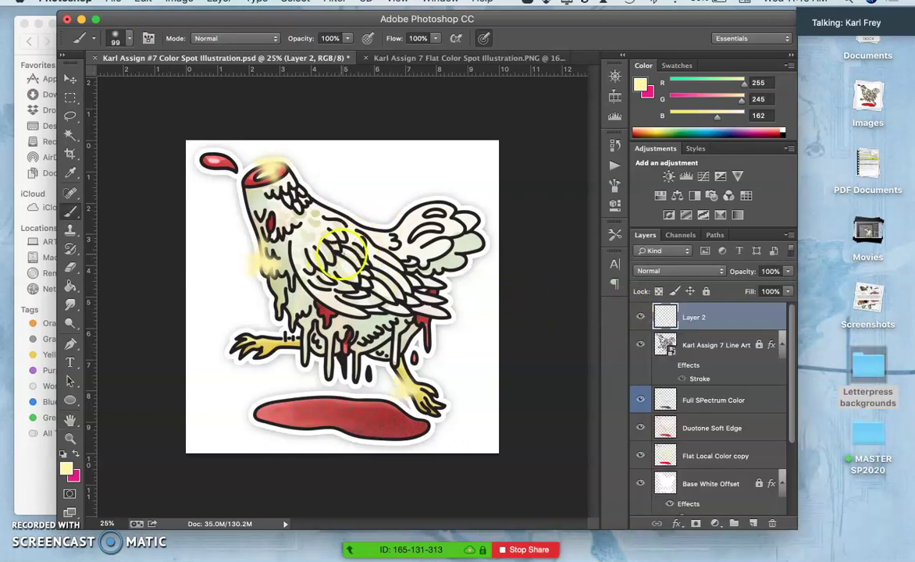
- Toggle the blurred glow layer off and on to compare
{"action": "left_click", "coordinate": [639, 317]}
{"action": "left_click", "coordinate": [639, 317]}
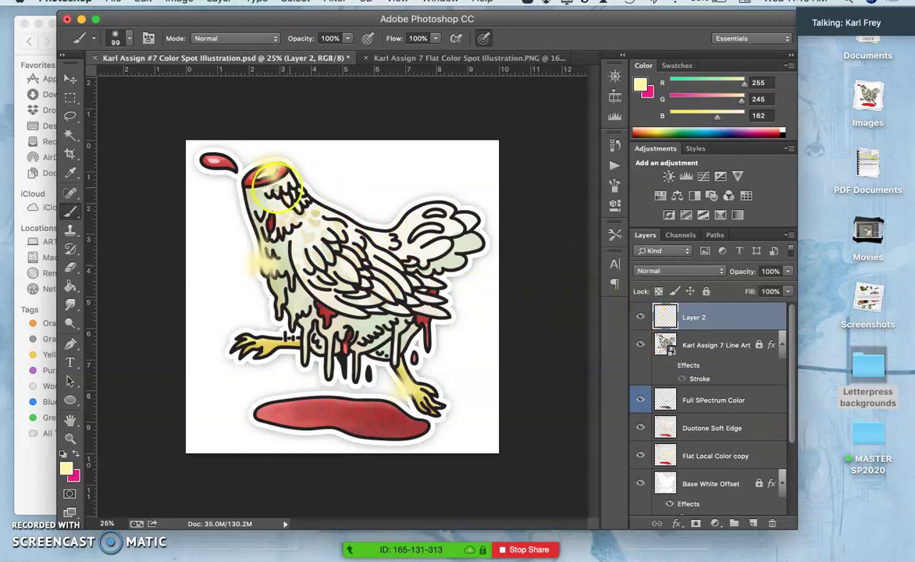
{"action": "left_click", "coordinate": [641, 318]}
{"action": "left_click", "coordinate": [641, 318]}
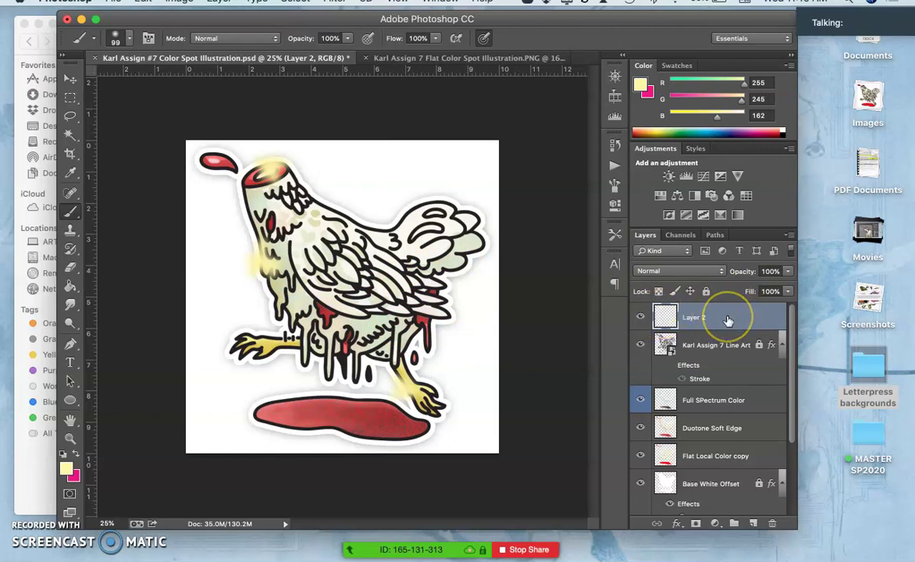
- Delete the yellow glow layer and Magic Wand–select the black line art at 50% zoom
{"action": "key", "text": "Delete"}
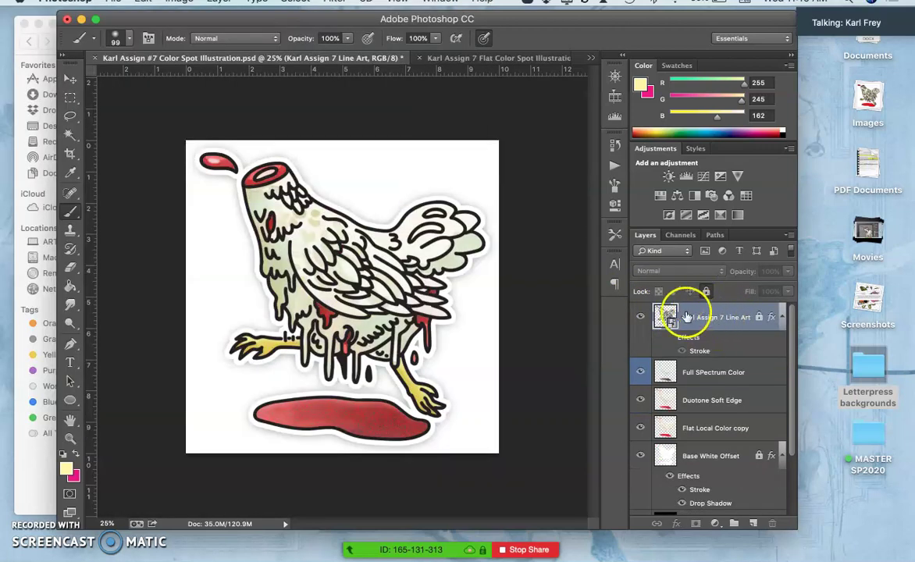
{"action": "left_click", "coordinate": [69, 134]}
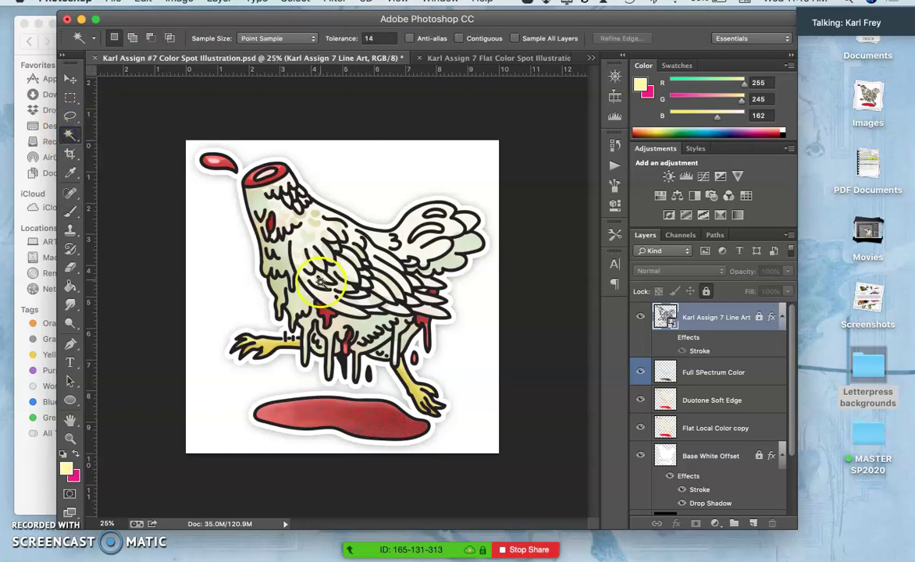
{"action": "key", "text": "super+plus"}
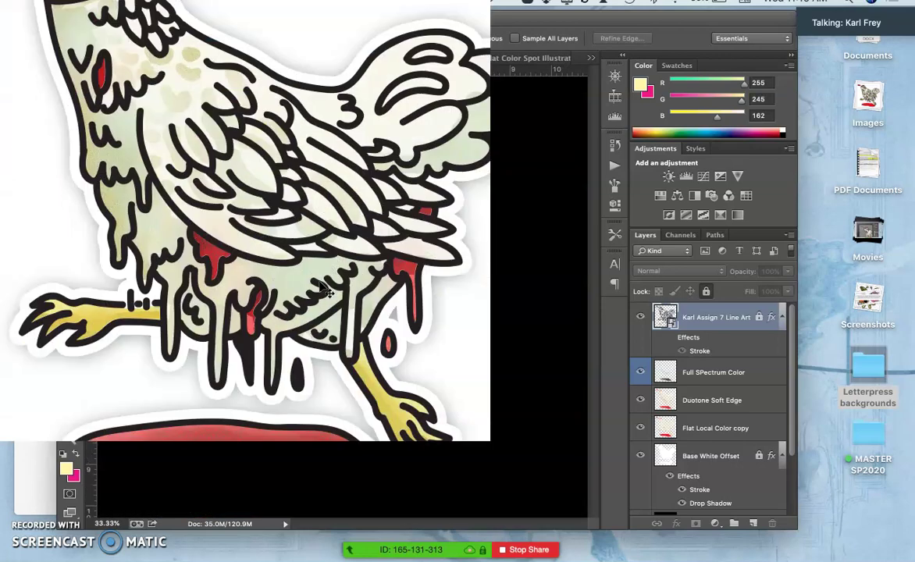
{"action": "scroll", "coordinate": [326, 290], "scroll_direction": "up", "scroll_amount": 5}
{"action": "scroll", "coordinate": [326, 290], "scroll_direction": "left", "scroll_amount": 3}
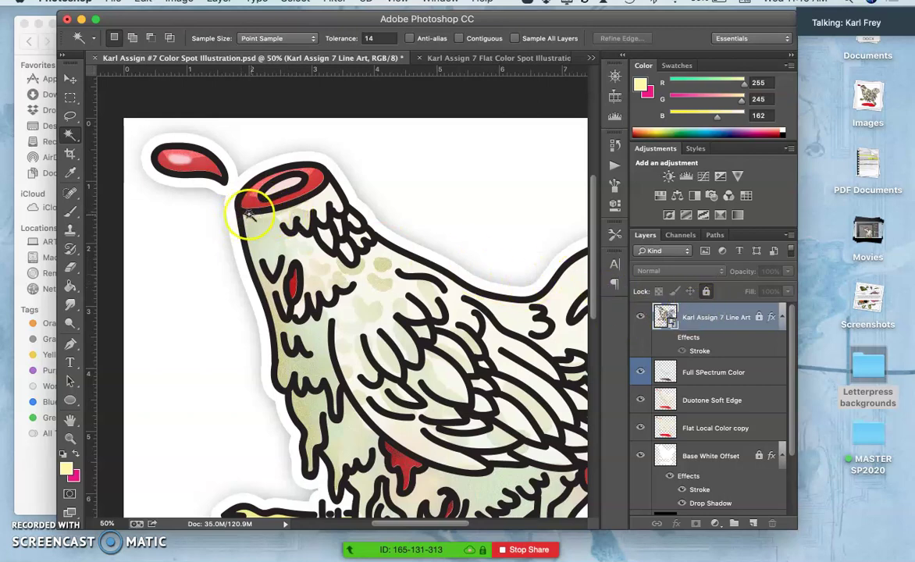
{"action": "left_click", "coordinate": [237, 212]}
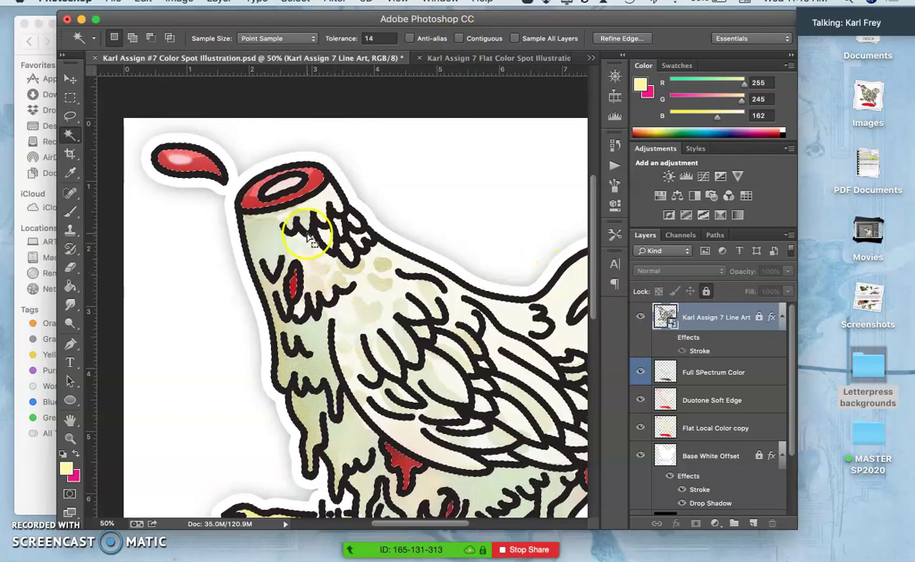
- Attempt Cmd+J on the locked layer, dismiss the warning, and deselect
{"action": "scroll", "coordinate": [349, 238], "scroll_direction": "down", "scroll_amount": 3}
{"action": "scroll", "coordinate": [349, 238], "scroll_direction": "right", "scroll_amount": 2}
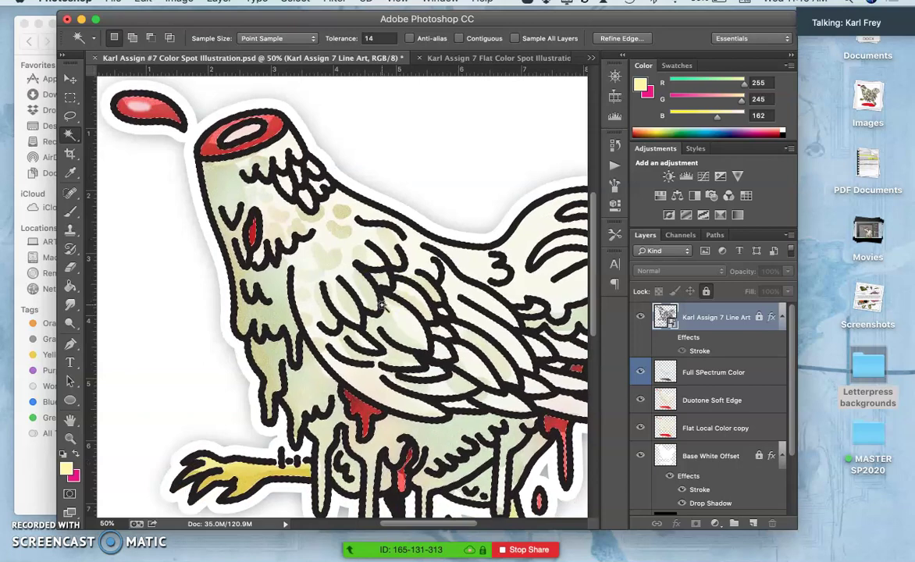
{"action": "key", "text": "super+j"}
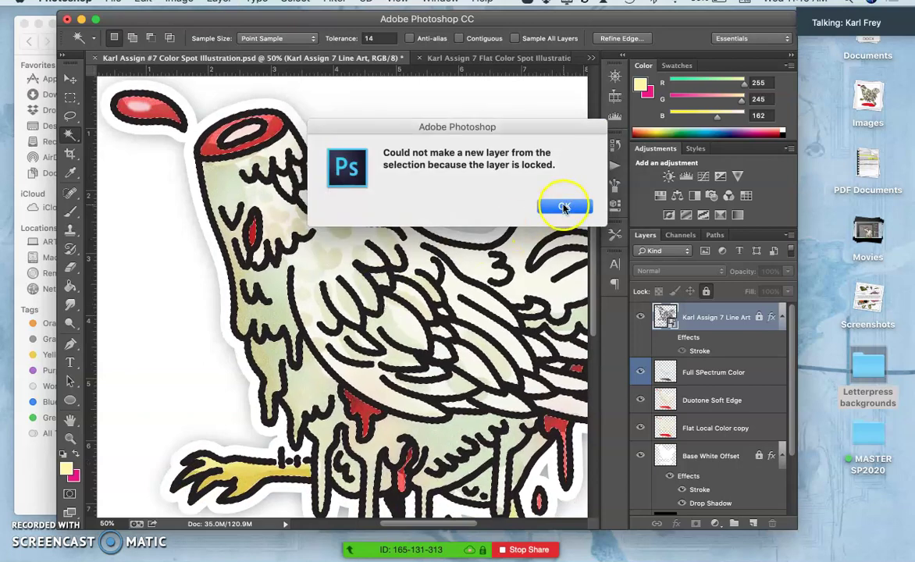
{"action": "left_click", "coordinate": [563, 206]}
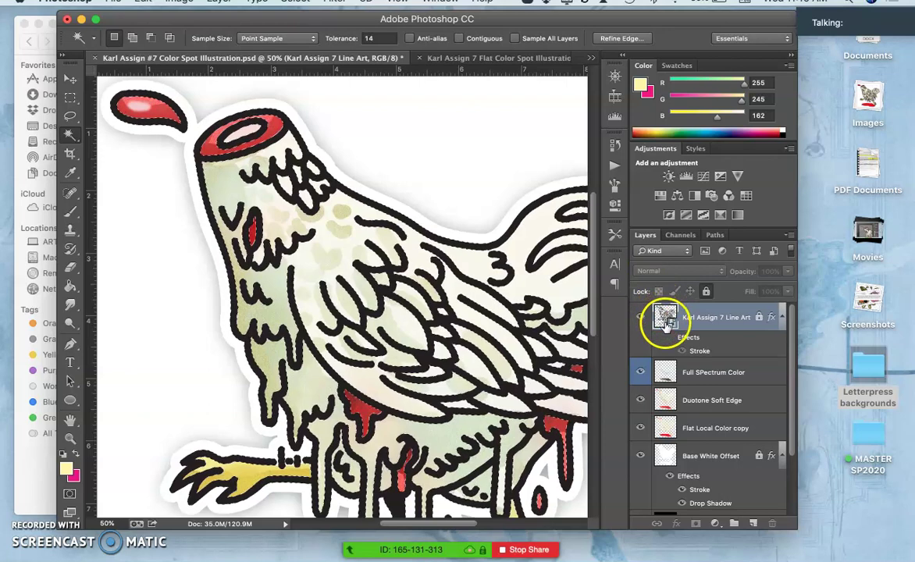
{"action": "left_click", "coordinate": [493, 295]}
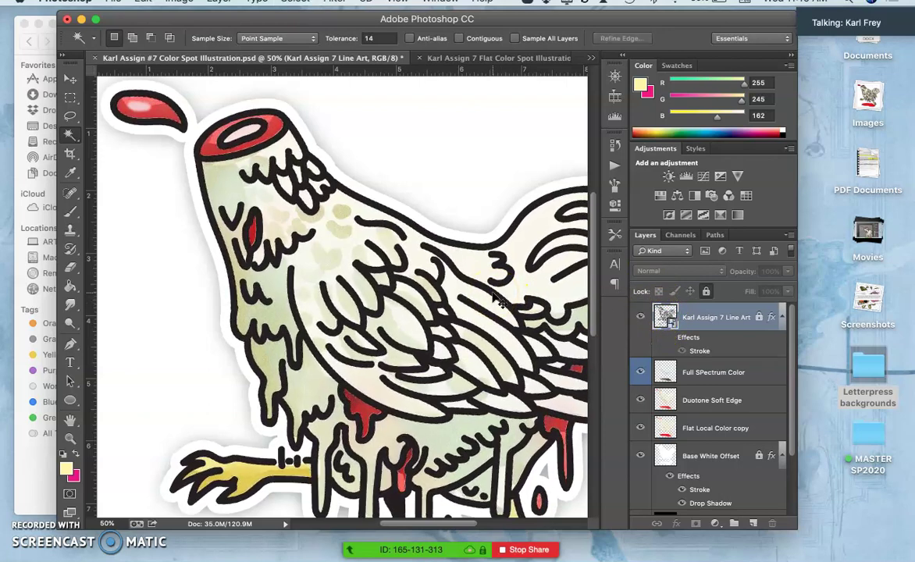
- Duplicate the line art layer with Cmd+J
{"action": "left_click", "coordinate": [734, 329]}
{"action": "key", "text": "super+j"}
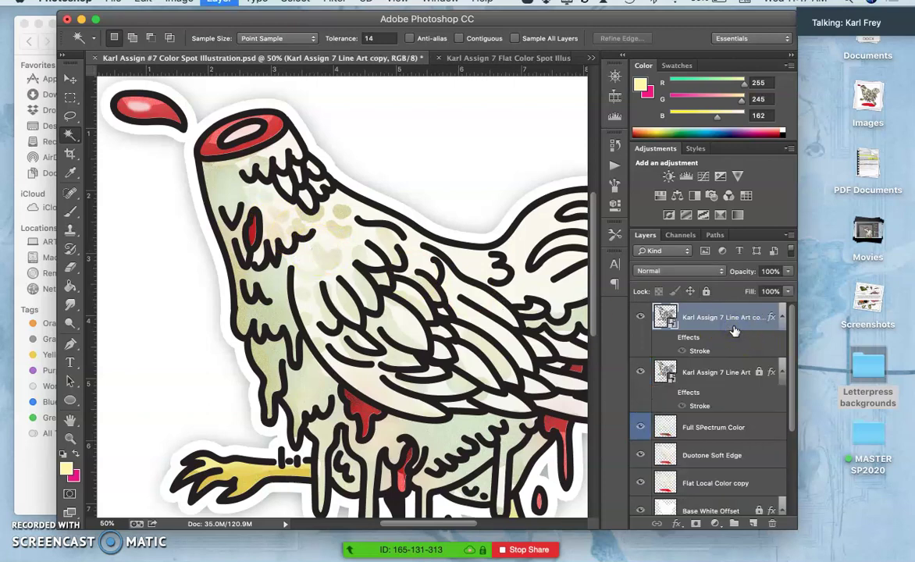
{"action": "left_click_drag", "start_coordinate": [734, 330], "coordinate": [712, 303]}
- Add a bright blue Color Overlay to the line-art copy alongside its Stroke
{"action": "double_click", "coordinate": [683, 341]}
{"action": "left_click", "coordinate": [491, 307]}
{"action": "left_click", "coordinate": [503, 307]}
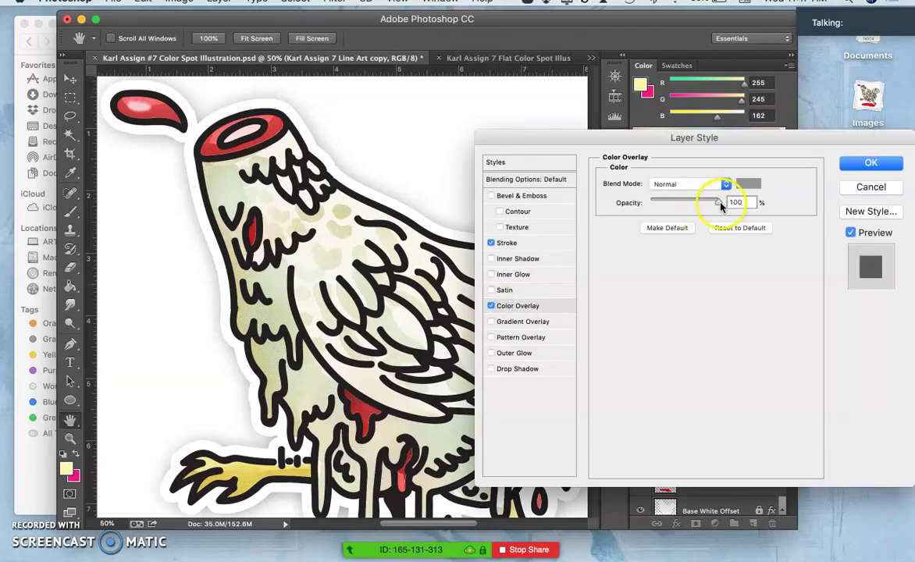
{"action": "left_click", "coordinate": [748, 183]}
{"action": "left_click_drag", "start_coordinate": [634, 274], "coordinate": [654, 269]}
{"action": "left_click", "coordinate": [775, 250]}
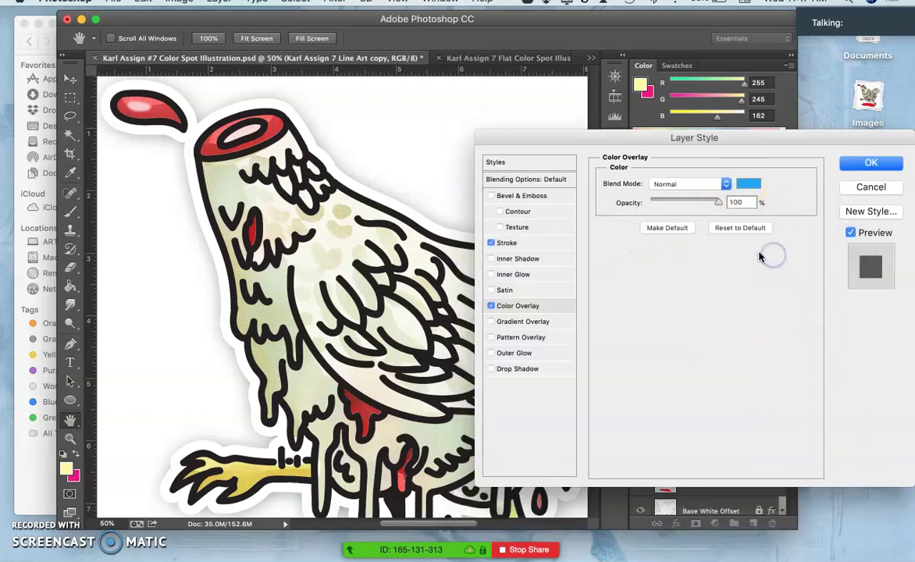
{"action": "left_click", "coordinate": [849, 164]}
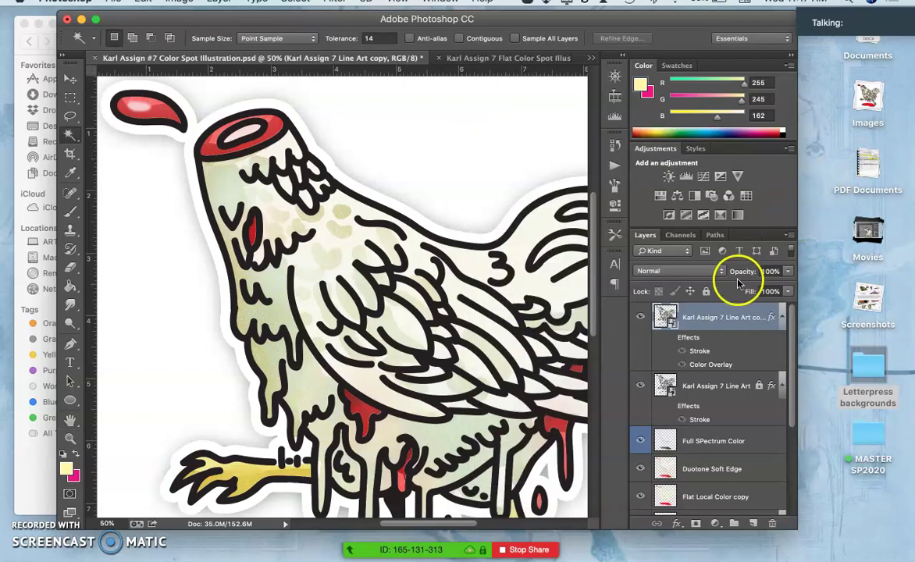
- Show the copy's effects to turn the line art blue, then toggle it to compare
{"action": "left_click", "coordinate": [670, 338]}
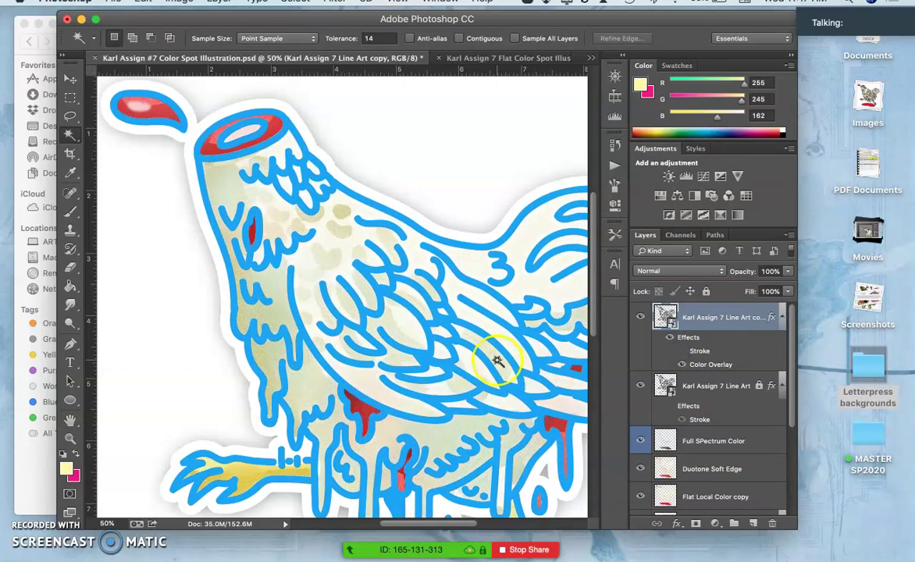
{"action": "key", "text": "super+minus"}
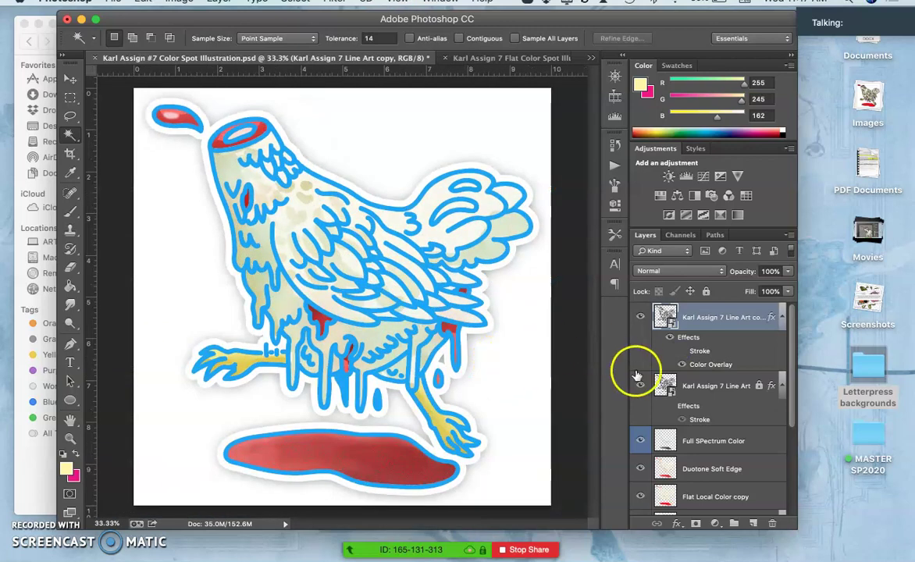
{"action": "left_click", "coordinate": [640, 317]}
{"action": "left_click", "coordinate": [640, 317]}
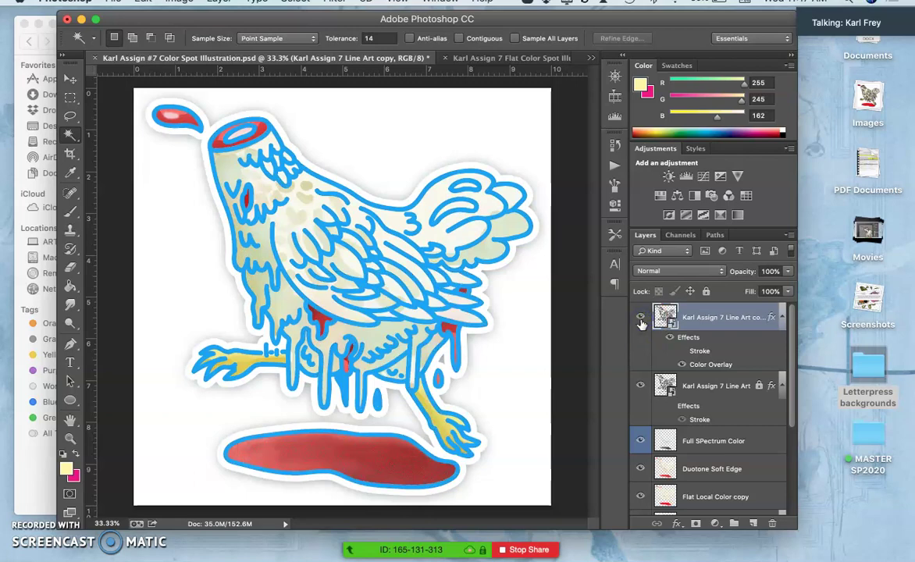
{"action": "left_click", "coordinate": [640, 318]}
{"action": "left_click", "coordinate": [640, 319]}
- Set the blue line-art layer to 34% opacity in Dissolve mode and zoom to inspect
{"action": "left_click", "coordinate": [788, 271]}
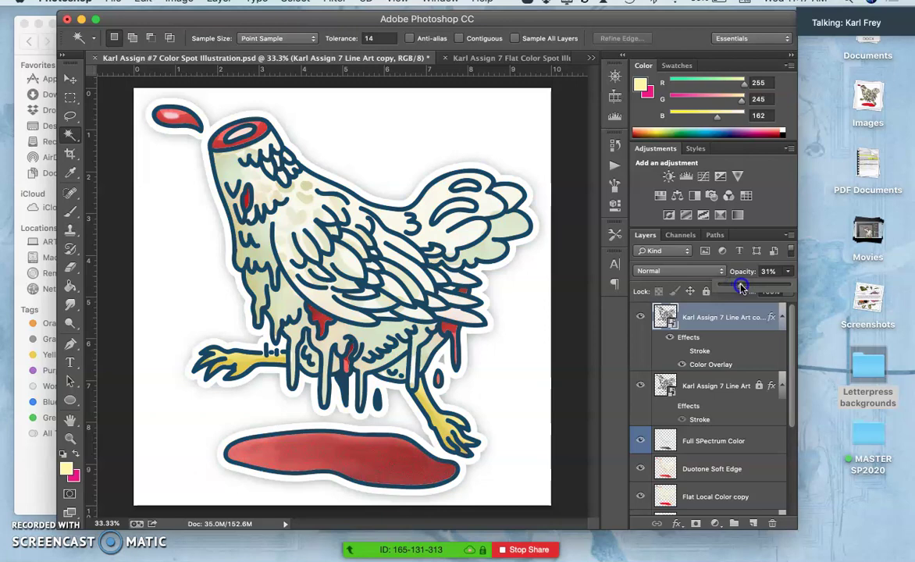
{"action": "left_click_drag", "start_coordinate": [740, 287], "coordinate": [748, 288]}
{"action": "left_click", "coordinate": [693, 271]}
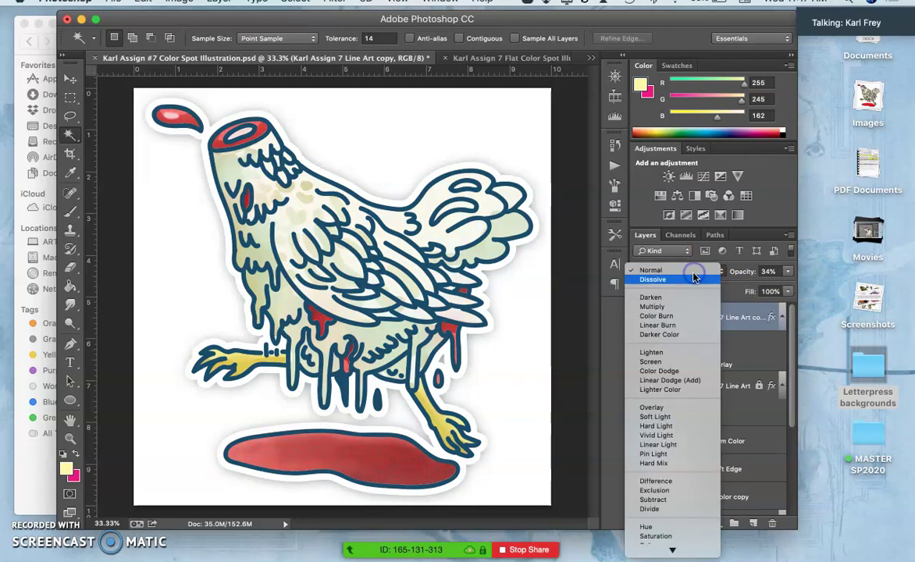
{"action": "left_click", "coordinate": [691, 280]}
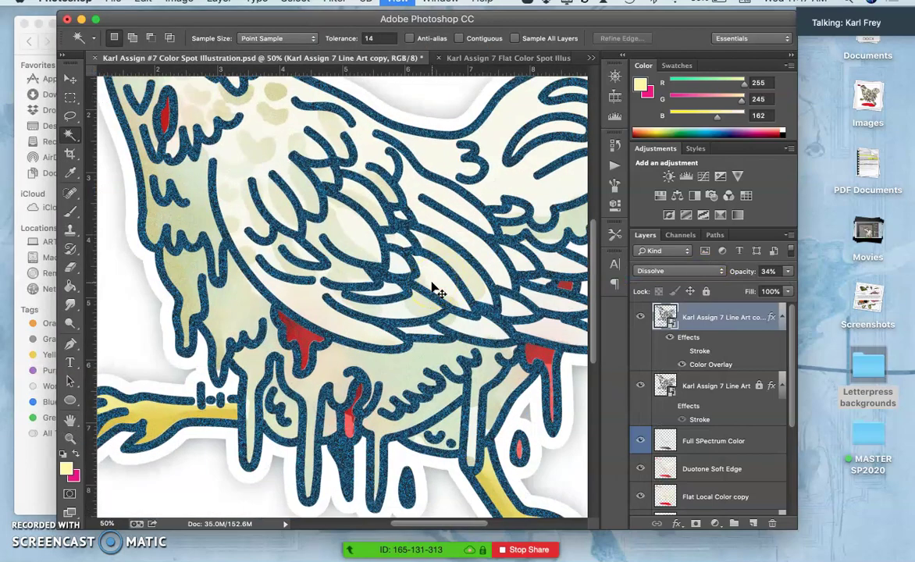
{"action": "key", "text": "super+equal"}
{"action": "key", "text": "super+equal"}
{"action": "key", "text": "super+equal"}
{"action": "key", "text": "super+equal"}
{"action": "key", "text": "super+equal"}
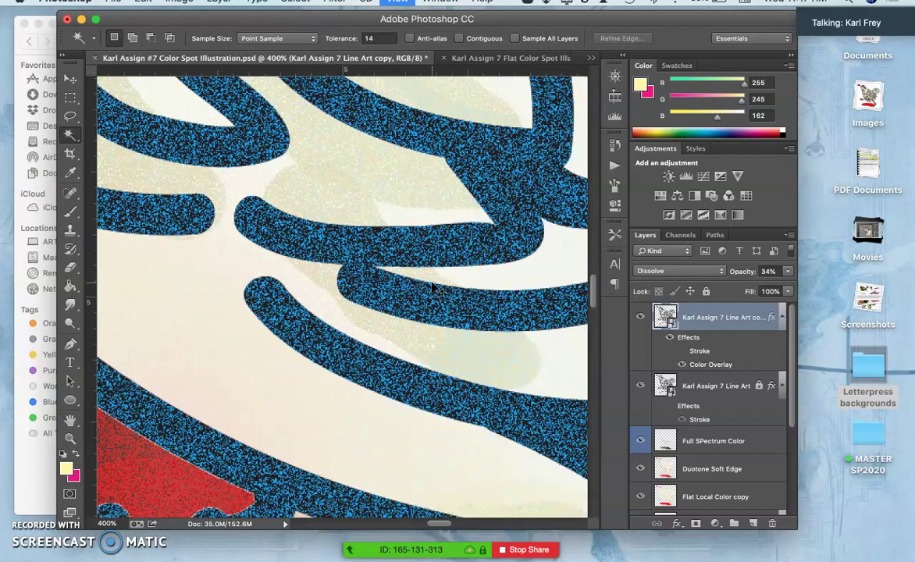
{"action": "key", "text": "super+minus"}
{"action": "key", "text": "super+minus"}
{"action": "key", "text": "super+minus"}
{"action": "key", "text": "super+minus"}
{"action": "key", "text": "super+minus"}
{"action": "key", "text": "super+minus"}
{"action": "key", "text": "super+minus"}
{"action": "key", "text": "super+minus"}
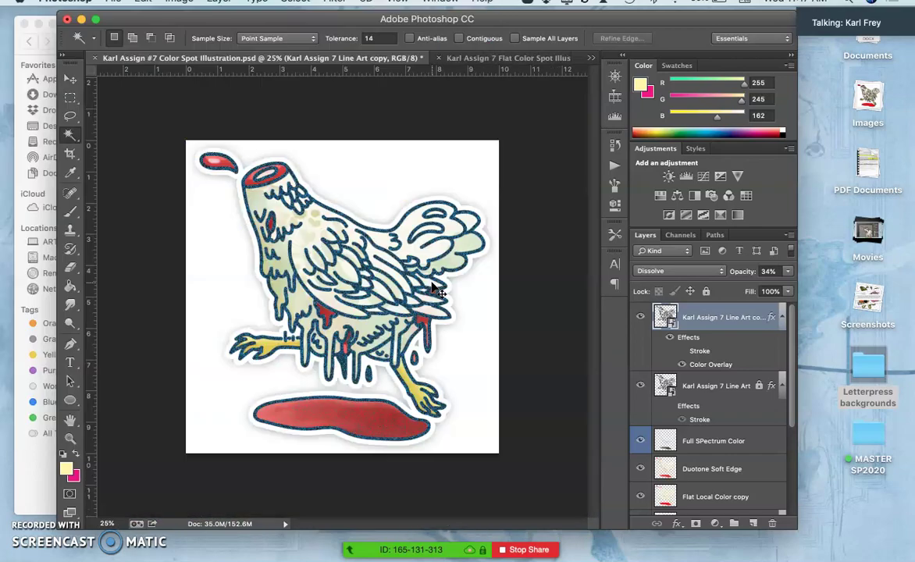
{"action": "key", "text": "super+equal"}
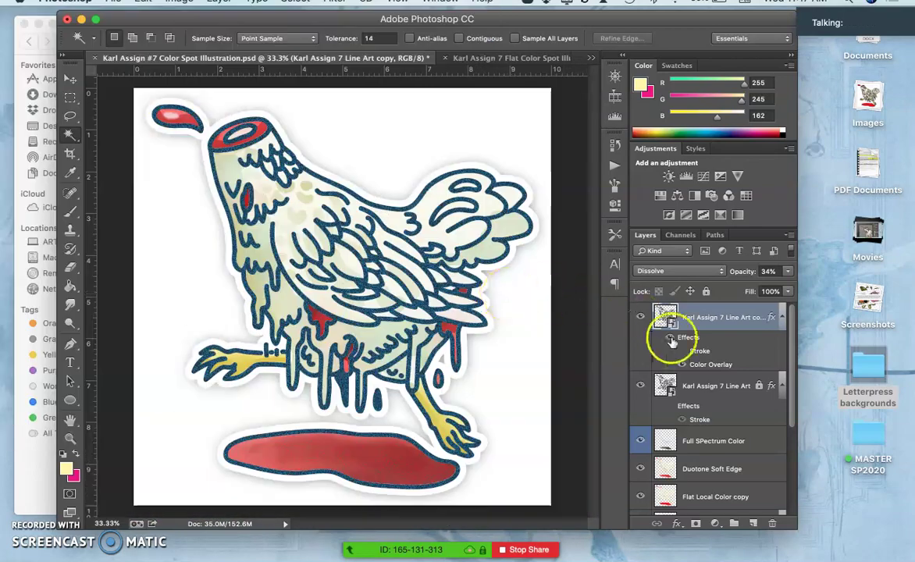
- Reopen the line-art Color Overlay colour picker and try orange, brown, blue, green, purple and teal hues
{"action": "double_click", "coordinate": [695, 366]}
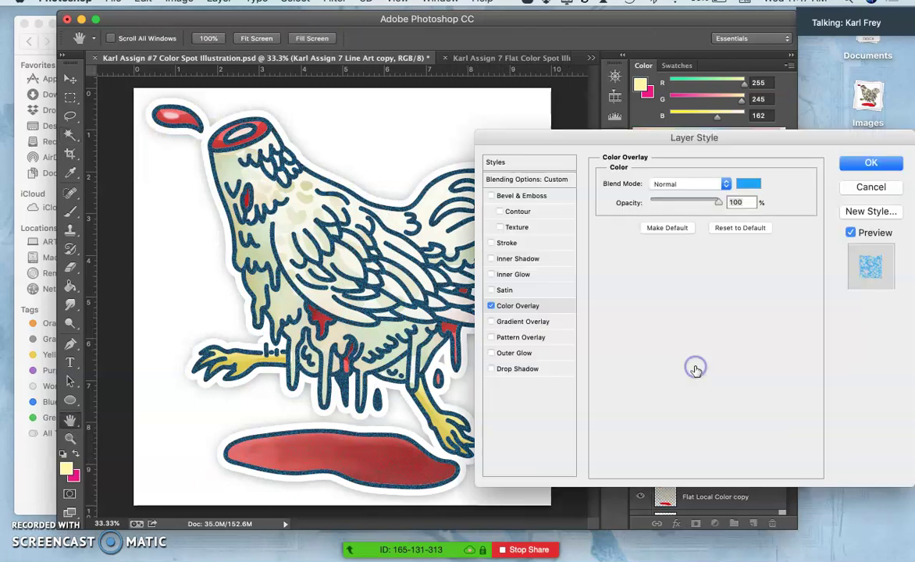
{"action": "left_click", "coordinate": [742, 186]}
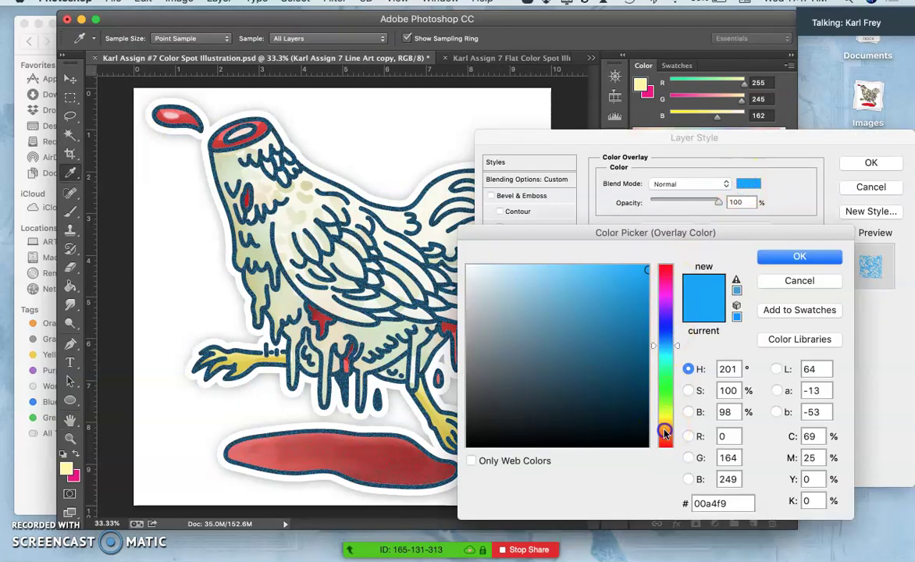
{"action": "left_click", "coordinate": [664, 431]}
{"action": "left_click", "coordinate": [644, 347]}
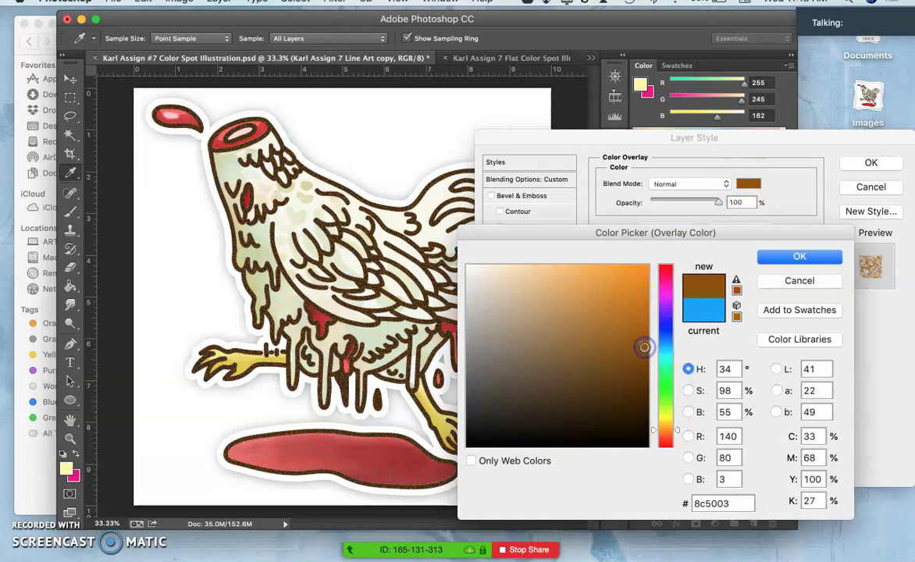
{"action": "left_click_drag", "start_coordinate": [644, 346], "coordinate": [648, 359]}
{"action": "left_click", "coordinate": [664, 333]}
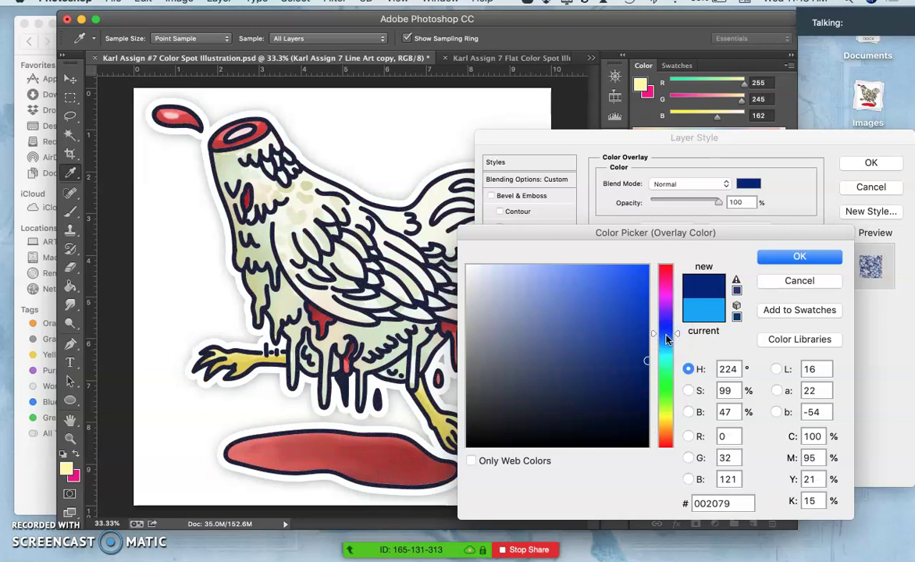
{"action": "left_click", "coordinate": [663, 378]}
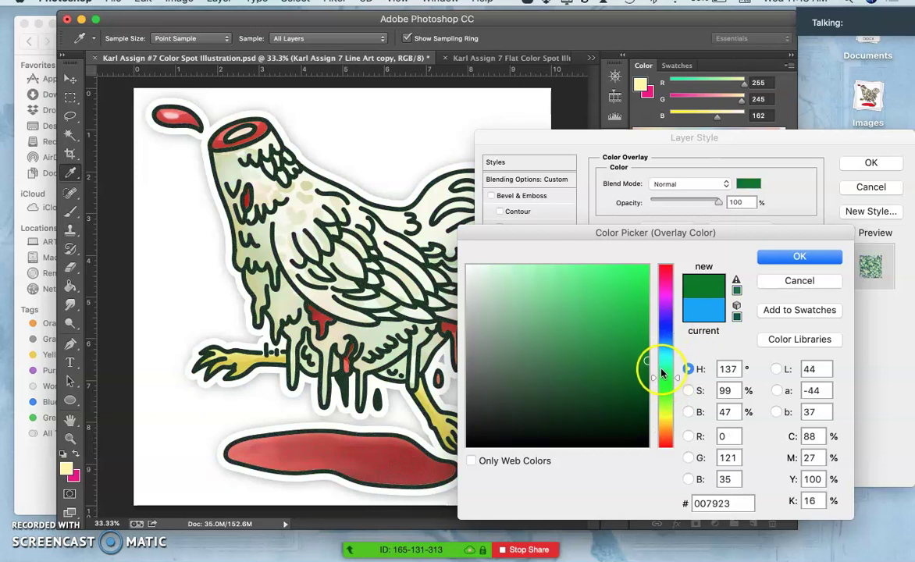
{"action": "left_click", "coordinate": [661, 349]}
{"action": "left_click", "coordinate": [662, 320]}
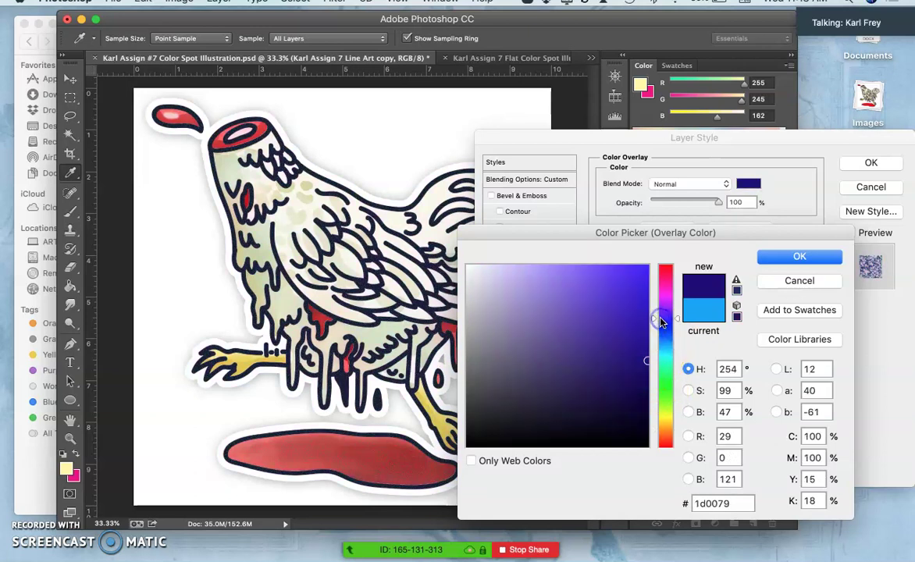
{"action": "left_click", "coordinate": [661, 333]}
{"action": "left_click", "coordinate": [661, 341]}
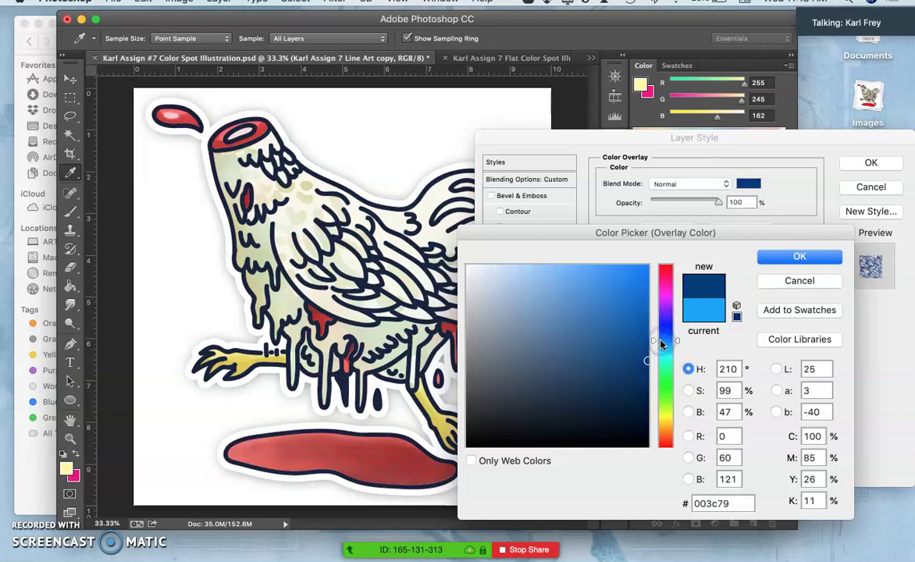
{"action": "left_click", "coordinate": [663, 352]}
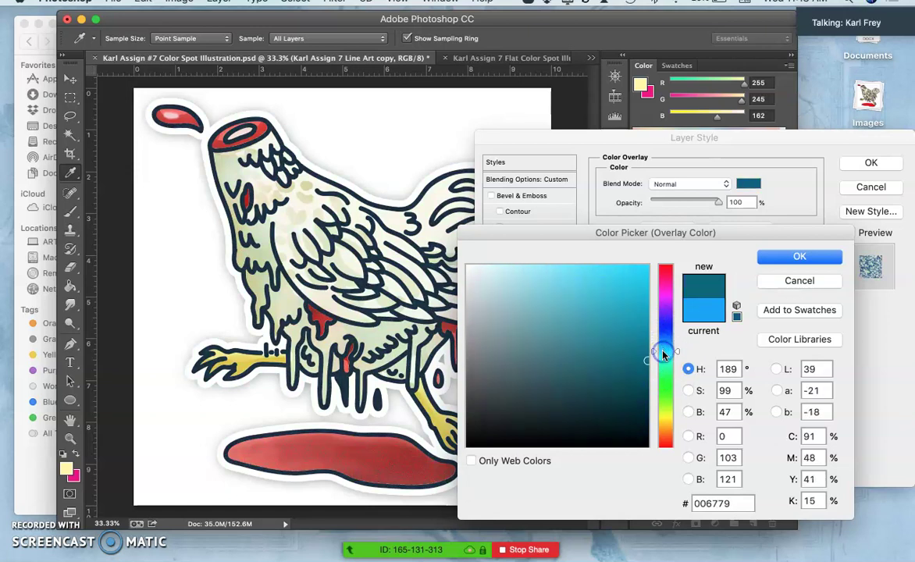
{"action": "left_click", "coordinate": [646, 269]}
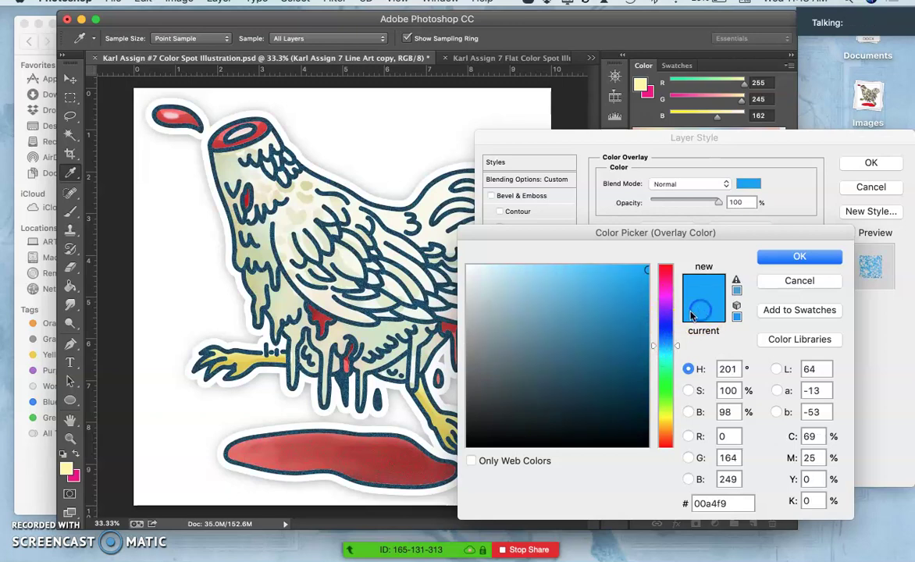
- Sweep the hue back to blue and desaturate it to settle on muted dark blue #2d64af
{"action": "left_click_drag", "start_coordinate": [653, 349], "coordinate": [654, 395]}
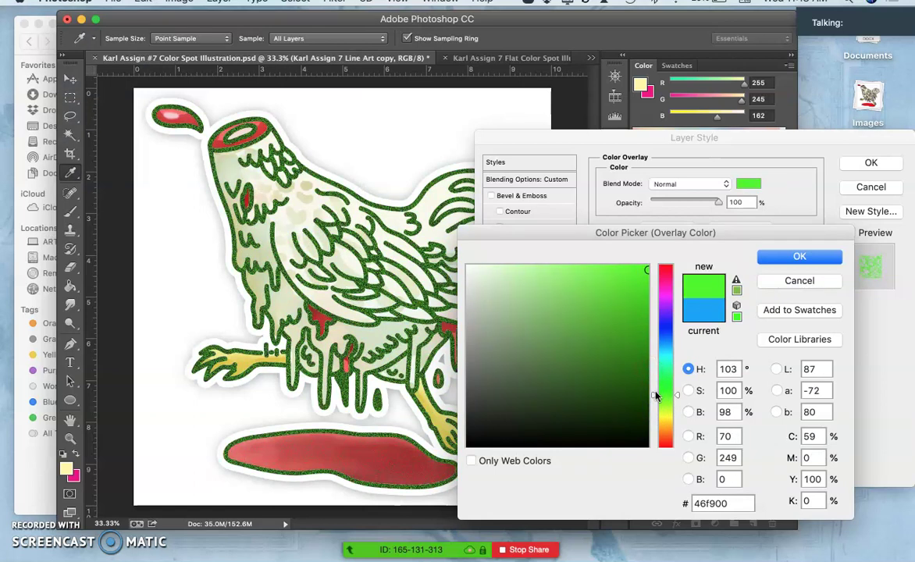
{"action": "left_click_drag", "start_coordinate": [656, 393], "coordinate": [647, 306]}
{"action": "left_click", "coordinate": [648, 304]}
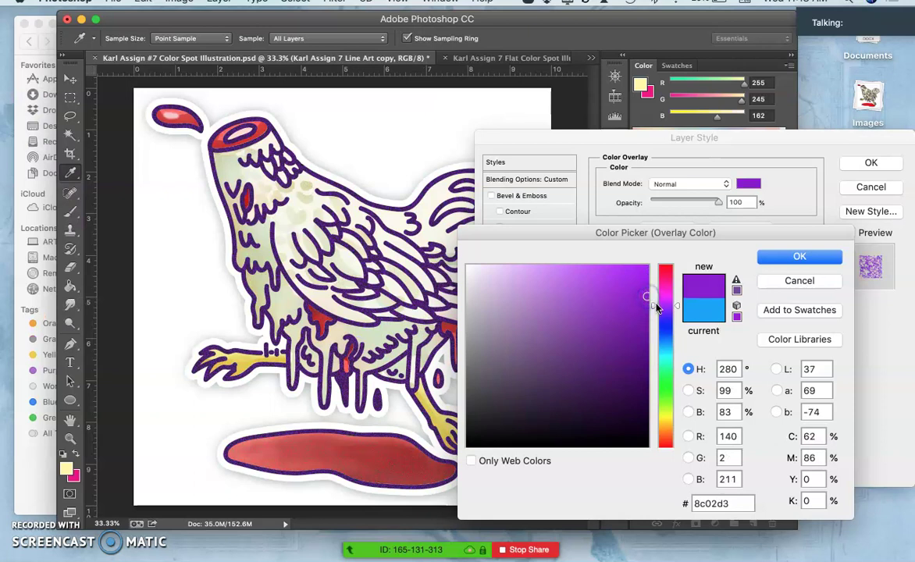
{"action": "left_click_drag", "start_coordinate": [653, 310], "coordinate": [653, 288]}
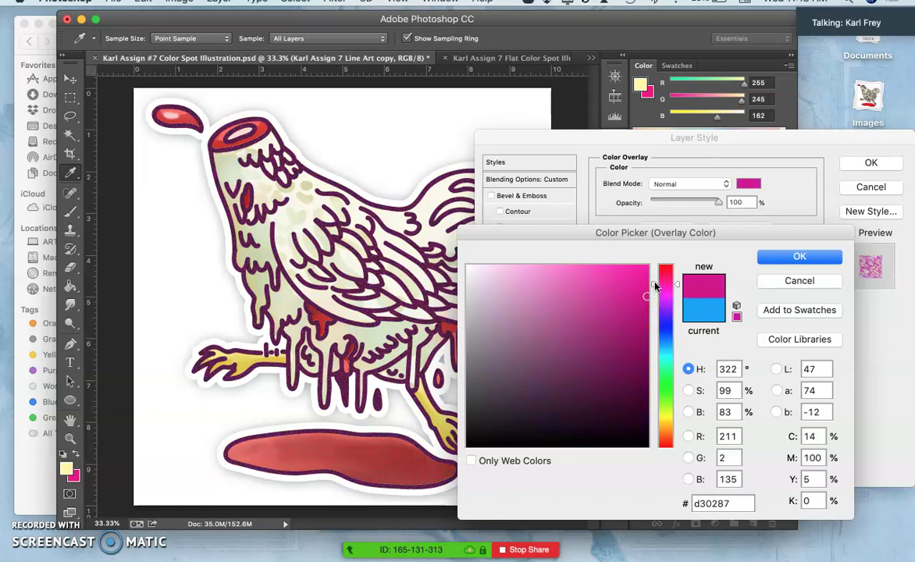
{"action": "left_click_drag", "start_coordinate": [653, 291], "coordinate": [655, 341]}
{"action": "mouse_move", "coordinate": [645, 300]}
{"action": "left_mouse_down"}
{"action": "mouse_move", "coordinate": [602, 307]}
{"action": "mouse_move", "coordinate": [579, 296]}
{"action": "left_mouse_up"}
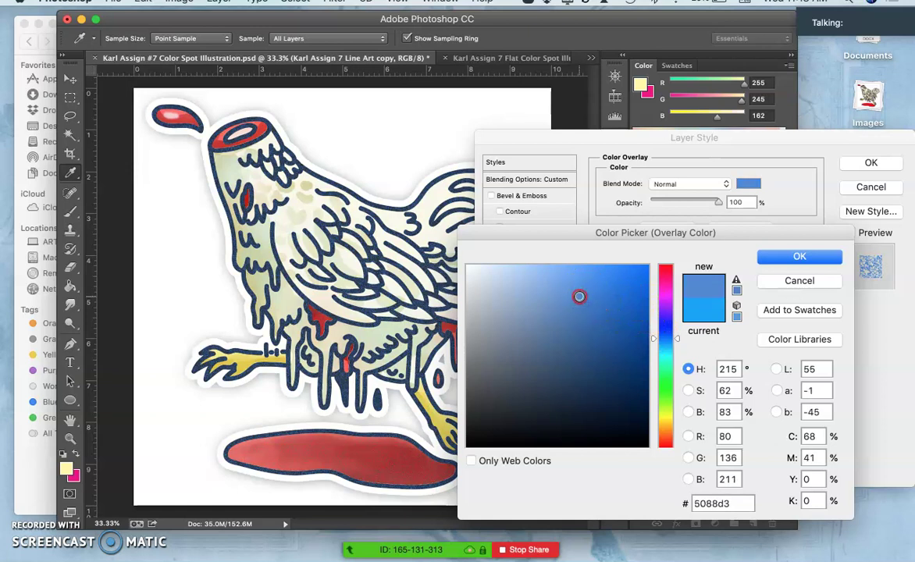
{"action": "left_click_drag", "start_coordinate": [598, 313], "coordinate": [602, 321]}
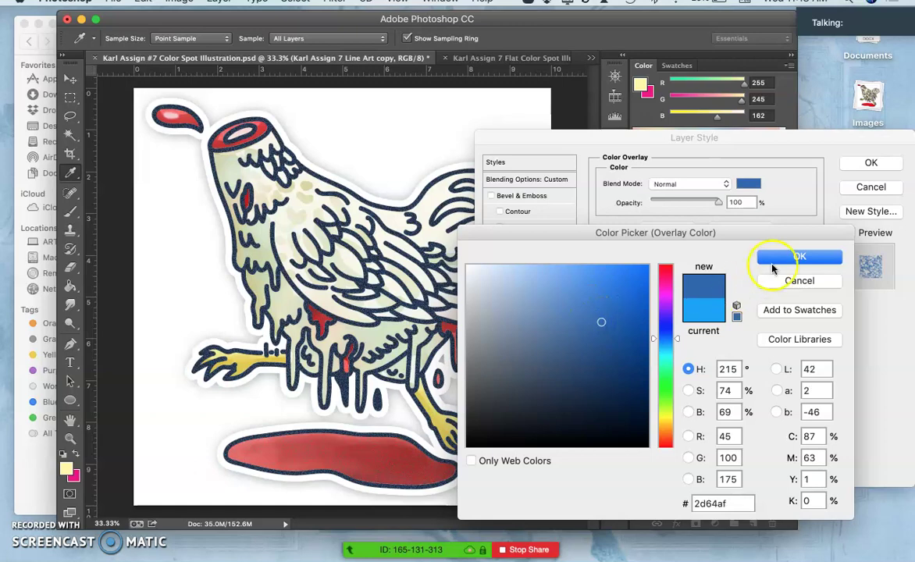
{"action": "left_click", "coordinate": [797, 258]}
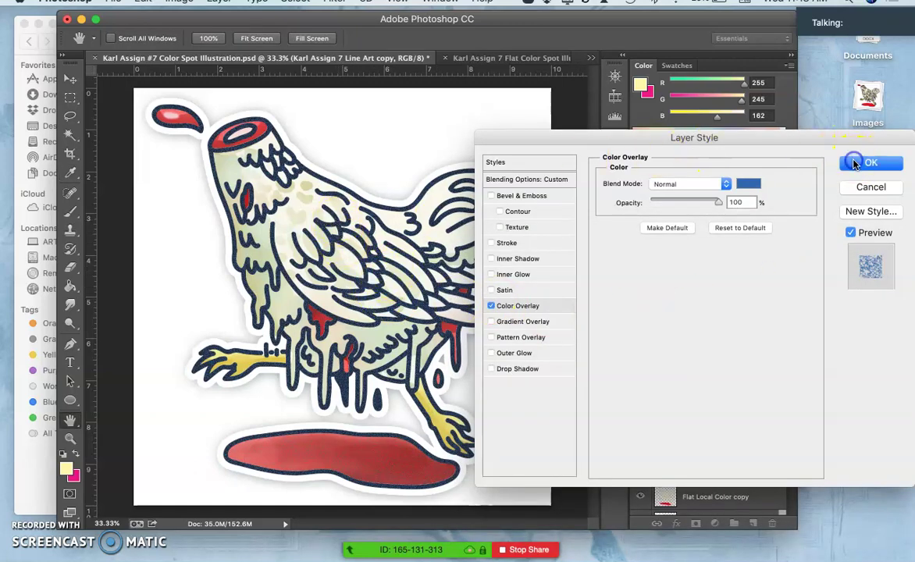
- Apply the updated layer style and toggle the line-art copy to compare the dark blue outlines
{"action": "left_click", "coordinate": [855, 163]}
{"action": "left_click", "coordinate": [640, 319]}
{"action": "left_click", "coordinate": [640, 318]}
{"action": "left_click", "coordinate": [641, 318]}
{"action": "left_click", "coordinate": [640, 319]}
{"action": "left_click", "coordinate": [640, 318]}
{"action": "left_click", "coordinate": [640, 318]}
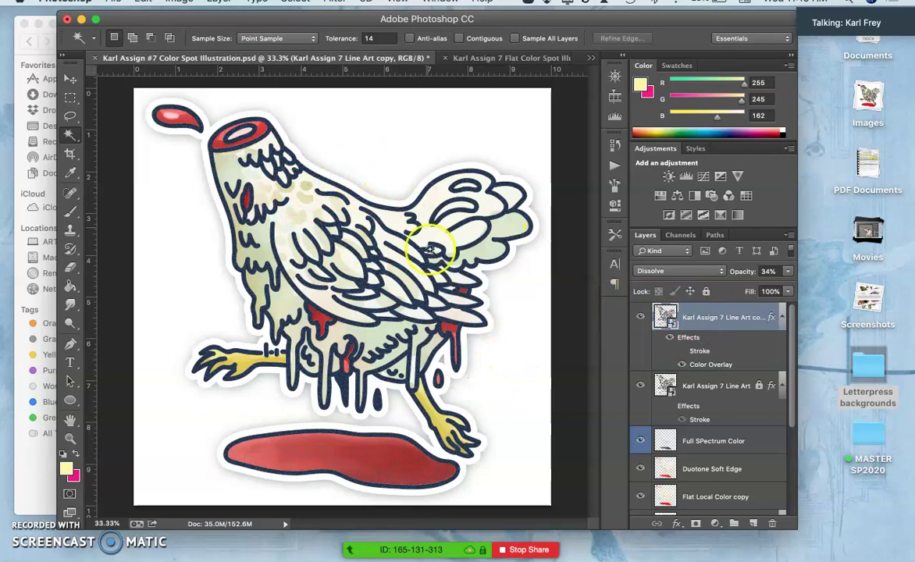
- Check the dark blue line art once more, then rasterize the top line-art copy layer
{"action": "left_click", "coordinate": [639, 318]}
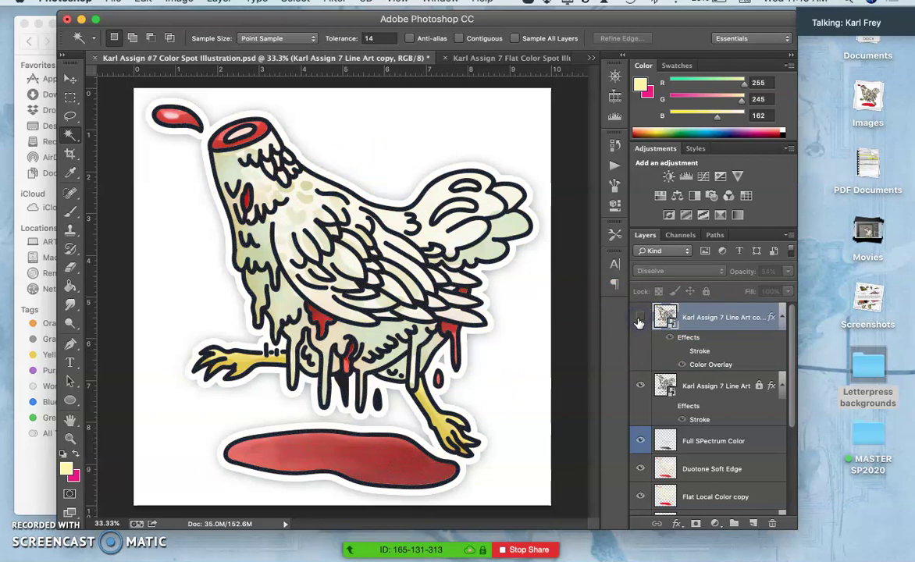
{"action": "left_click", "coordinate": [639, 319]}
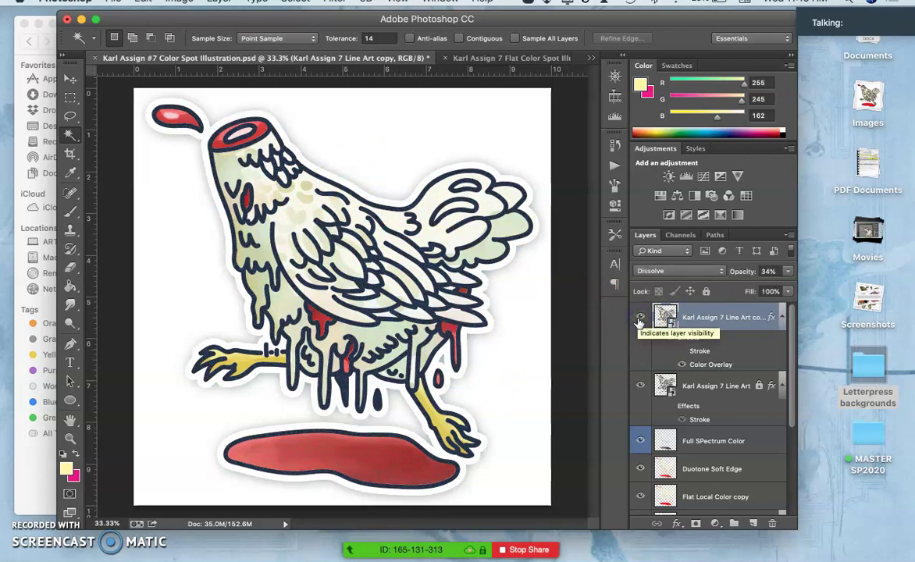
{"action": "right_click", "coordinate": [720, 321]}
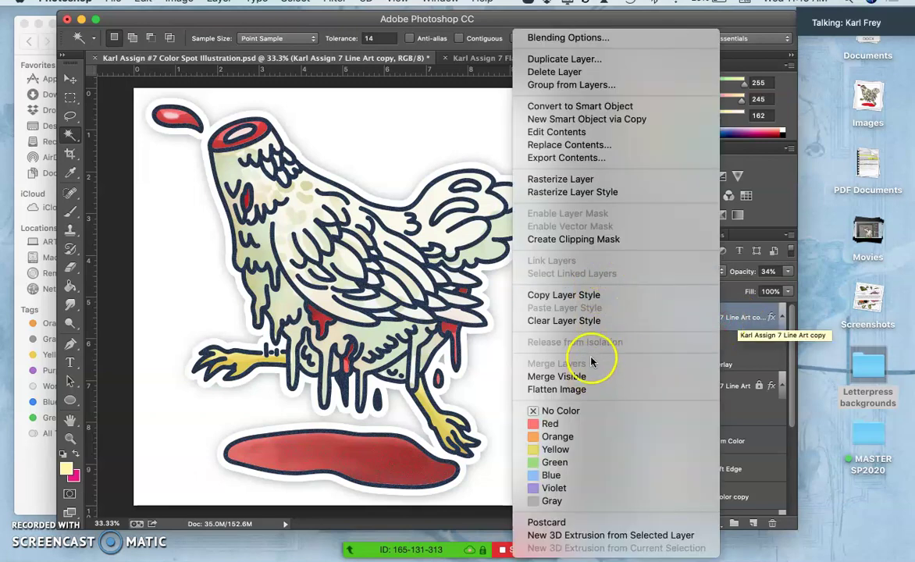
{"action": "left_click", "coordinate": [556, 179]}
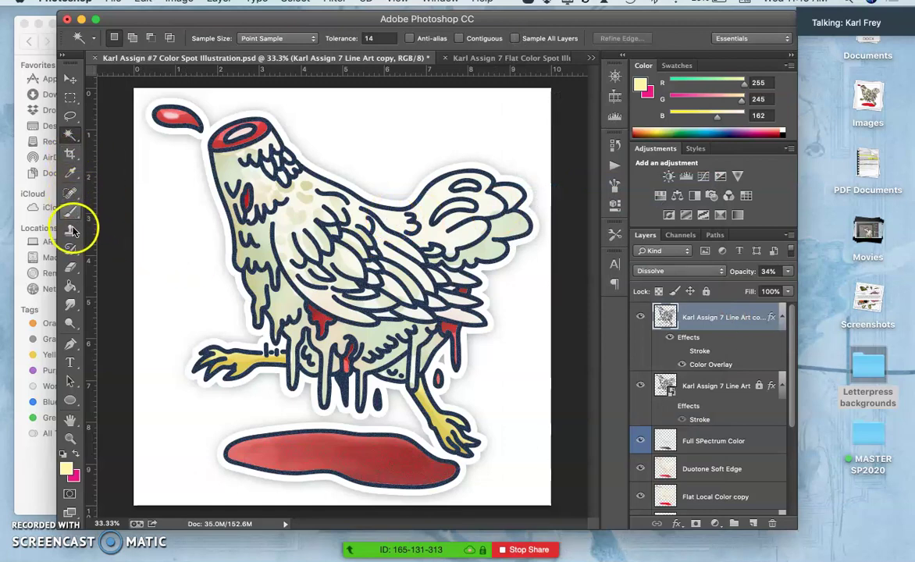
- Erase a bit of the drips between the legs with the Eraser
{"action": "left_click", "coordinate": [72, 269]}
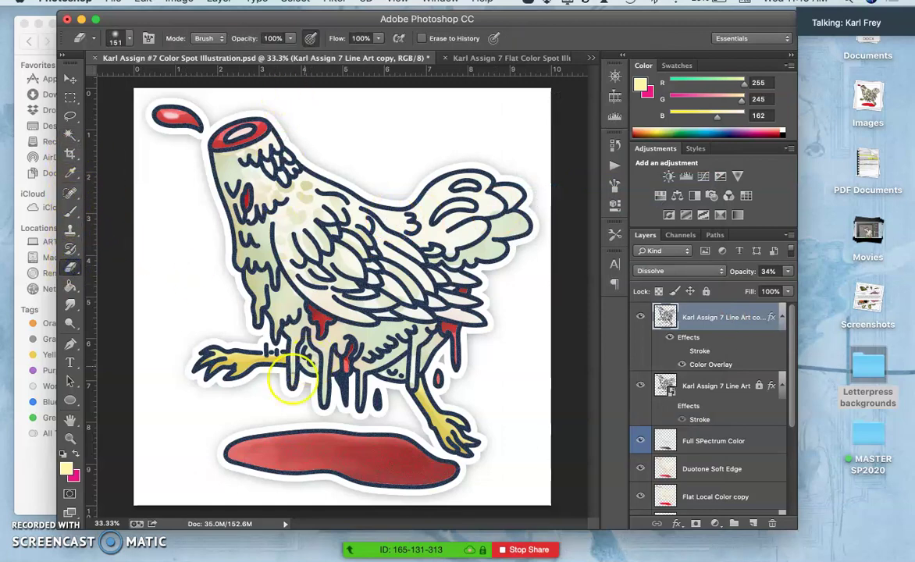
{"action": "left_click_drag", "start_coordinate": [357, 390], "coordinate": [349, 389]}
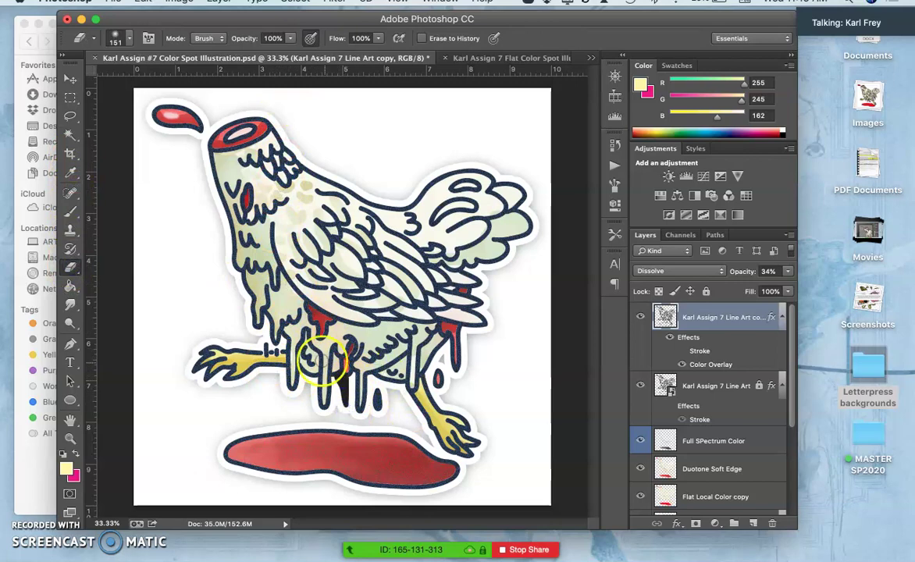
{"action": "left_click", "coordinate": [84, 37]}
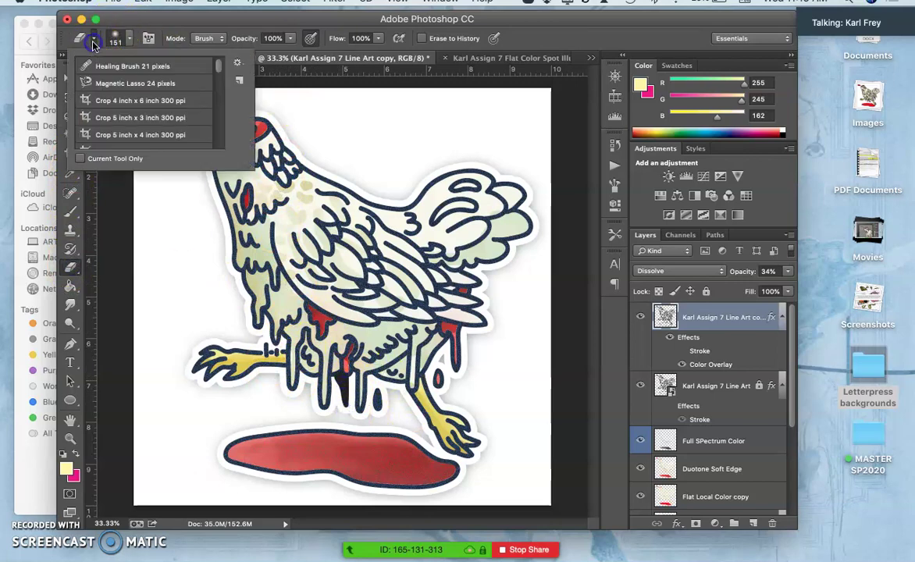
{"action": "left_click", "coordinate": [311, 86]}
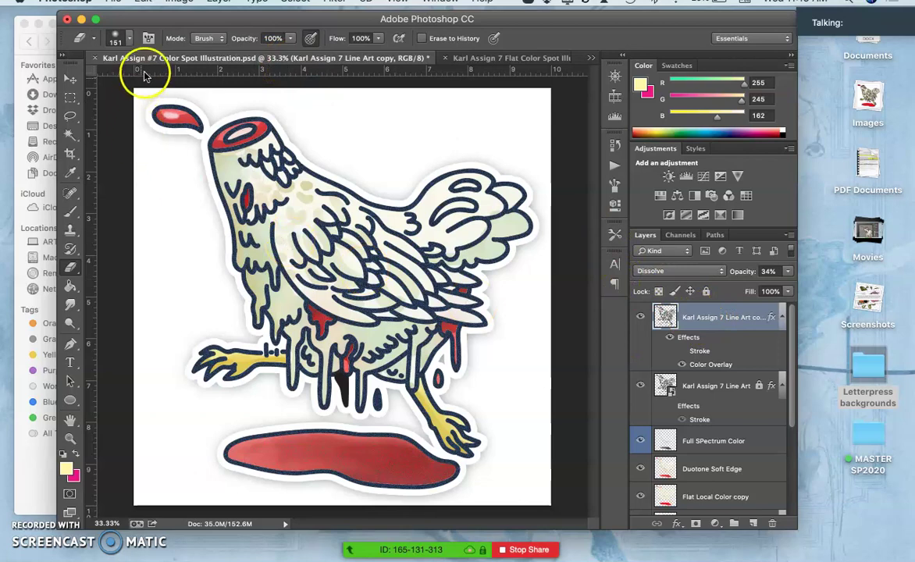
- Set the eraser to 909 px size at 48% opacity
{"action": "left_click", "coordinate": [126, 37]}
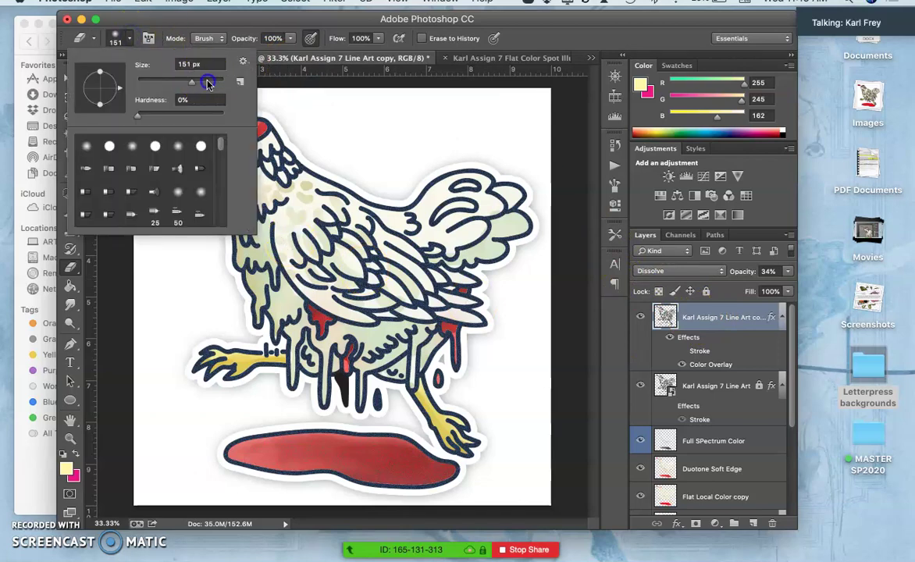
{"action": "left_click", "coordinate": [208, 84]}
{"action": "left_click", "coordinate": [289, 37]}
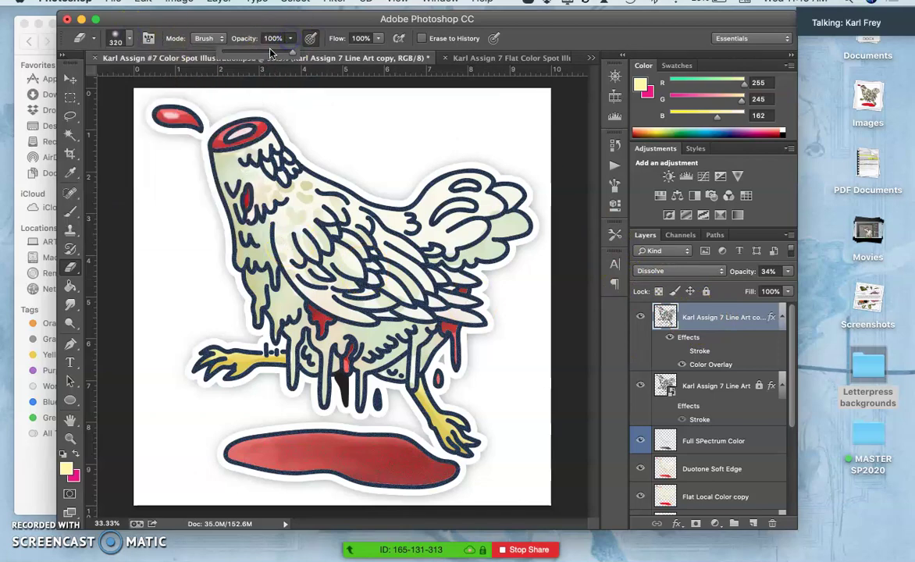
{"action": "left_click_drag", "start_coordinate": [260, 51], "coordinate": [256, 51]}
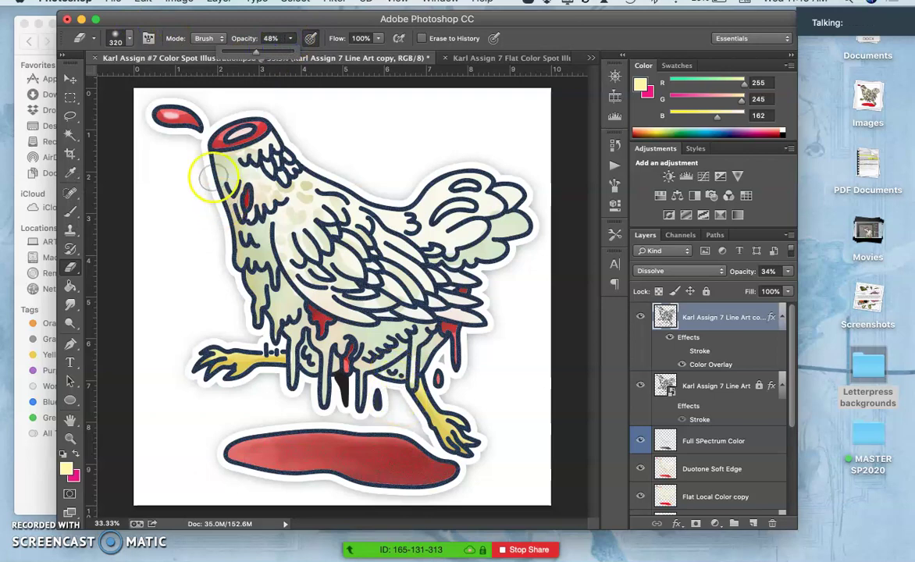
{"action": "left_click", "coordinate": [125, 38]}
{"action": "left_click_drag", "start_coordinate": [205, 82], "coordinate": [216, 82]}
{"action": "left_click", "coordinate": [429, 418]}
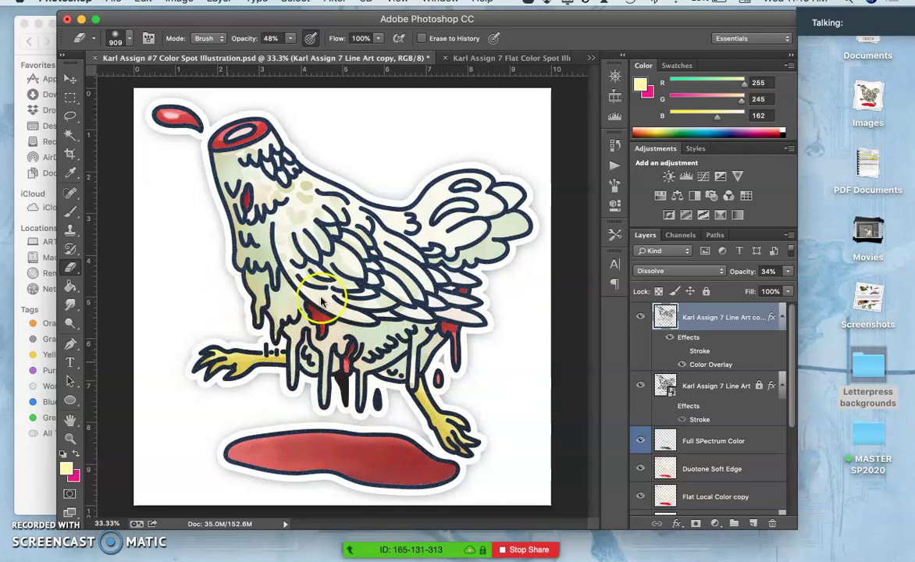
- Fade the line-art copy overlay over the chicken's legs, body and right wing tip
{"action": "left_click", "coordinate": [478, 348]}
{"action": "left_click", "coordinate": [198, 231]}
{"action": "left_click", "coordinate": [219, 266]}
{"action": "left_click", "coordinate": [490, 296]}
{"action": "left_click", "coordinate": [503, 253]}
{"action": "left_click_drag", "start_coordinate": [504, 252], "coordinate": [521, 261]}
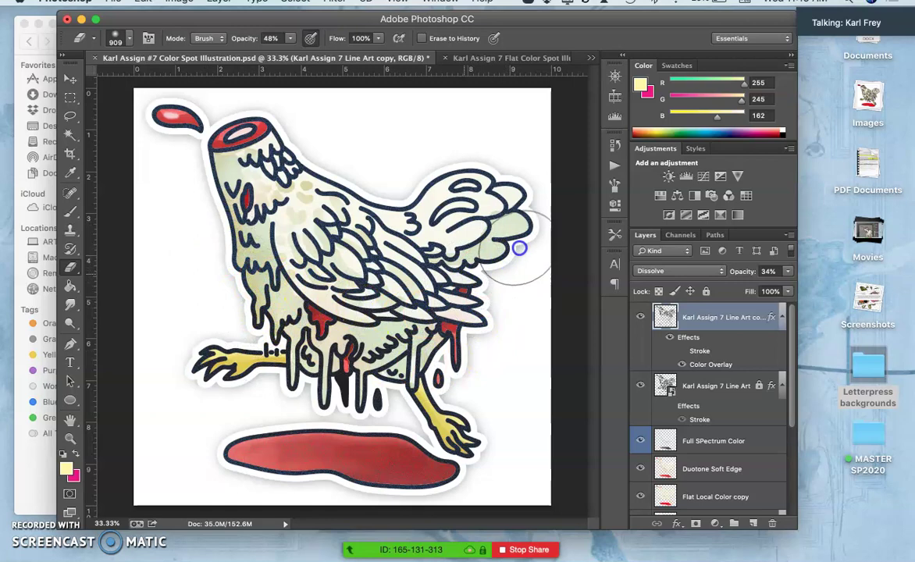
{"action": "left_click", "coordinate": [568, 364]}
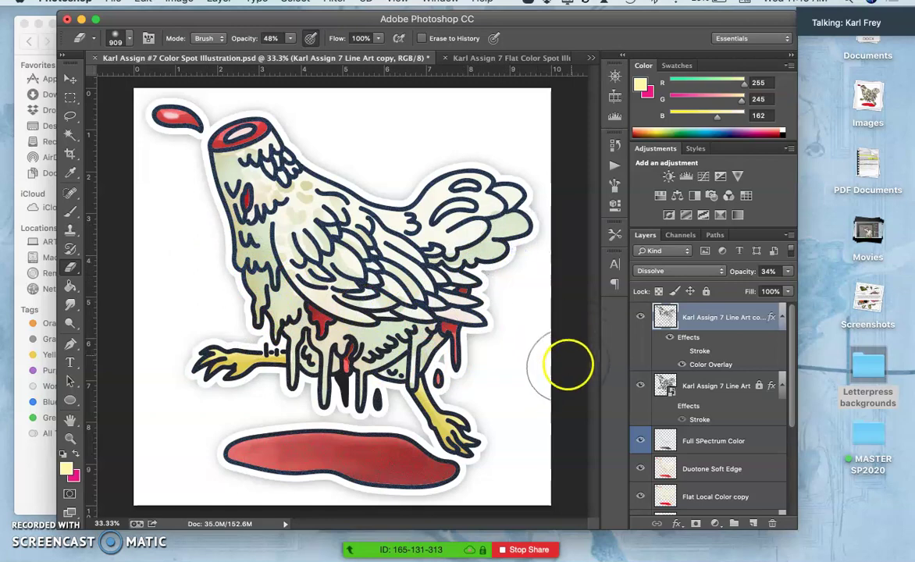
- Toggle the top line-art copy layer on and off to compare the erased result
{"action": "left_click", "coordinate": [640, 317]}
{"action": "left_click", "coordinate": [640, 317]}
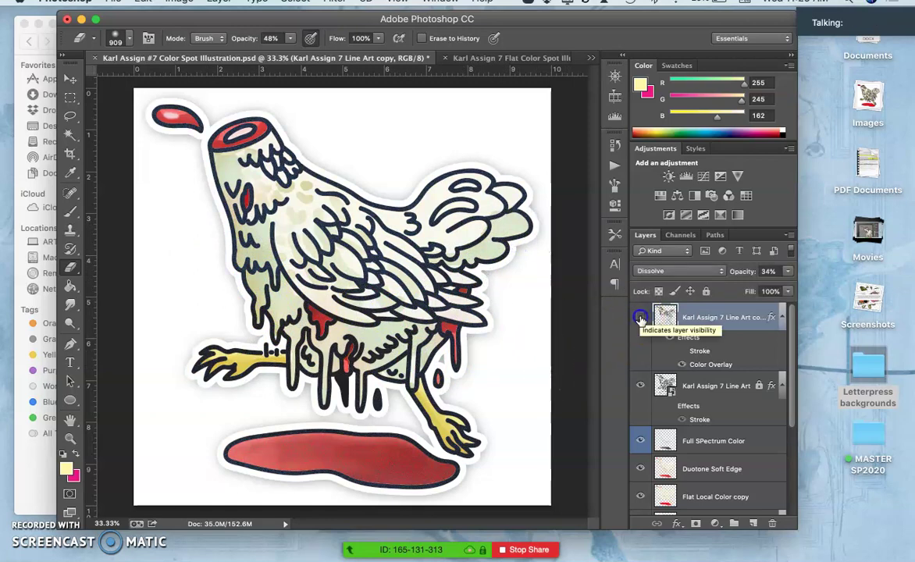
{"action": "left_click", "coordinate": [640, 317]}
{"action": "left_click", "coordinate": [640, 318]}
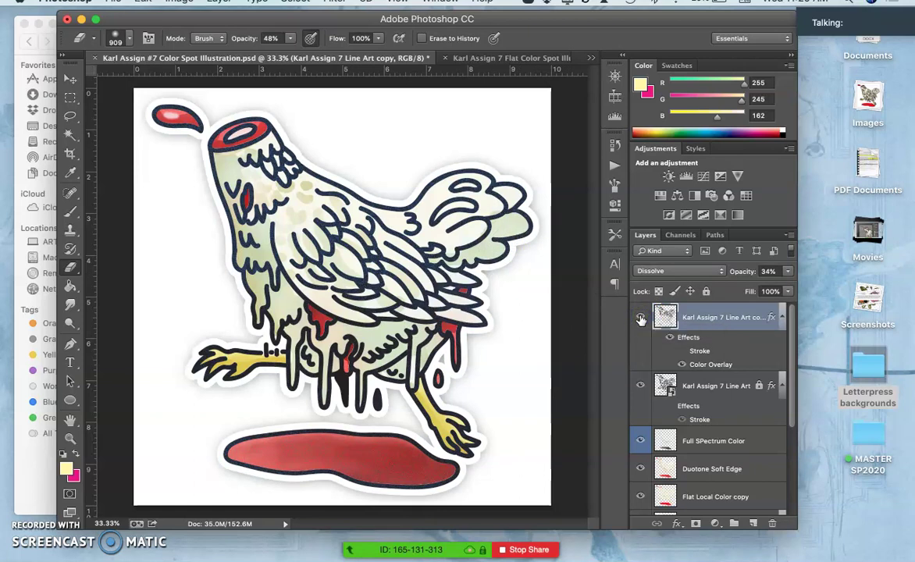
{"action": "left_click_drag", "start_coordinate": [640, 318], "coordinate": [525, 374]}
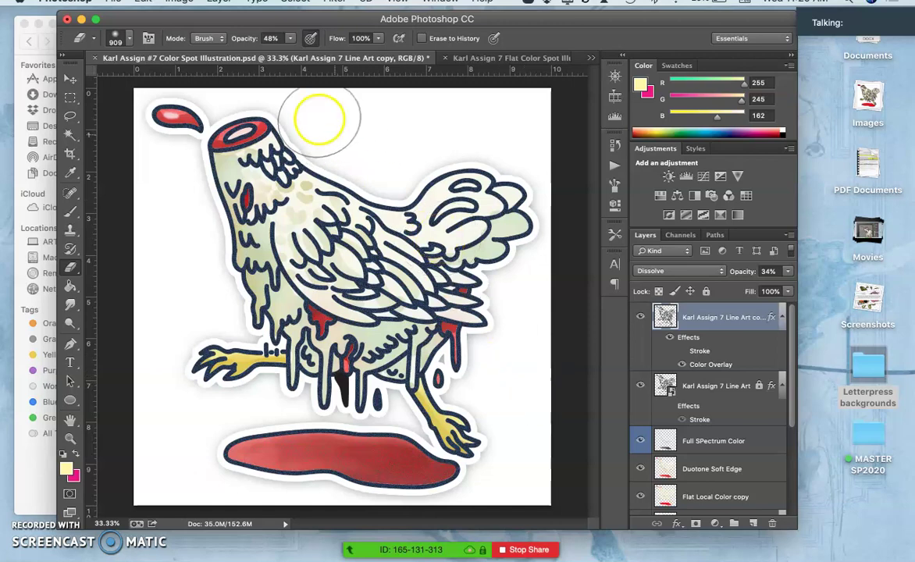
- Soft-erase around the drip between the legs at 28% eraser opacity
{"action": "left_click", "coordinate": [290, 40]}
{"action": "left_click_drag", "start_coordinate": [279, 51], "coordinate": [264, 52]}
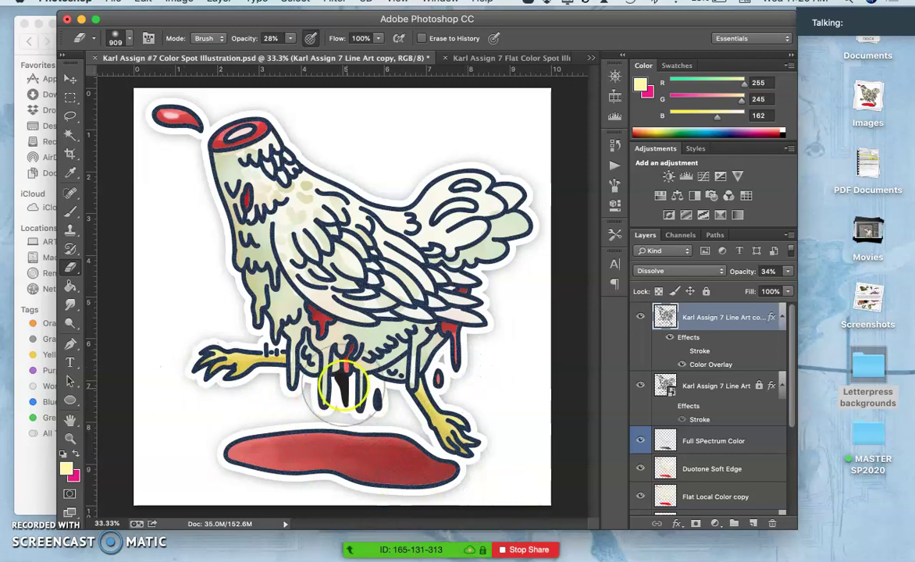
{"action": "mouse_move", "coordinate": [258, 336]}
{"action": "left_mouse_down"}
{"action": "mouse_move", "coordinate": [456, 463]}
{"action": "mouse_move", "coordinate": [588, 502]}
{"action": "mouse_move", "coordinate": [458, 391]}
{"action": "mouse_move", "coordinate": [412, 374]}
{"action": "mouse_move", "coordinate": [404, 358]}
{"action": "mouse_move", "coordinate": [482, 371]}
{"action": "mouse_move", "coordinate": [499, 391]}
{"action": "left_mouse_up"}
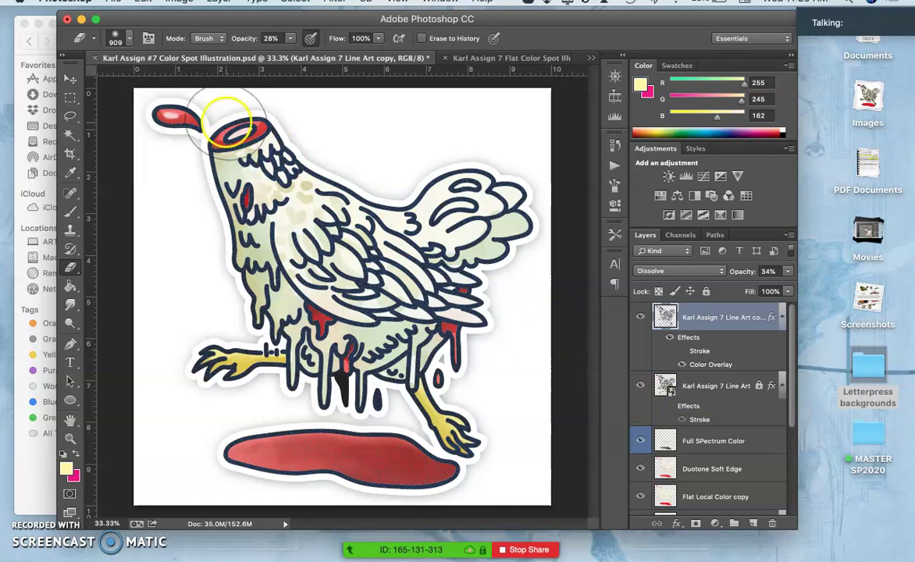
{"action": "left_click", "coordinate": [712, 320]}
{"action": "left_click", "coordinate": [698, 388]}
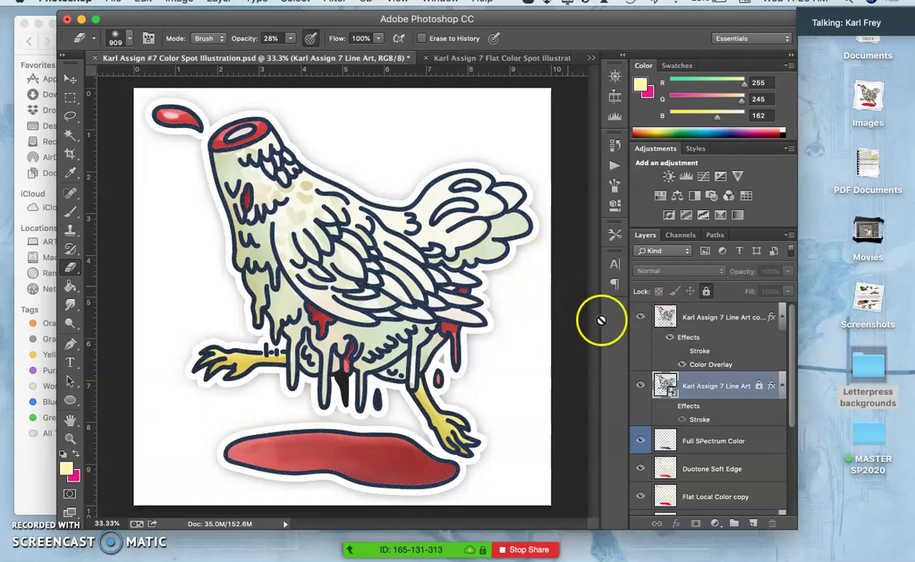
- Give the top line-art copy layer a red colour label
{"action": "right_click", "coordinate": [648, 337]}
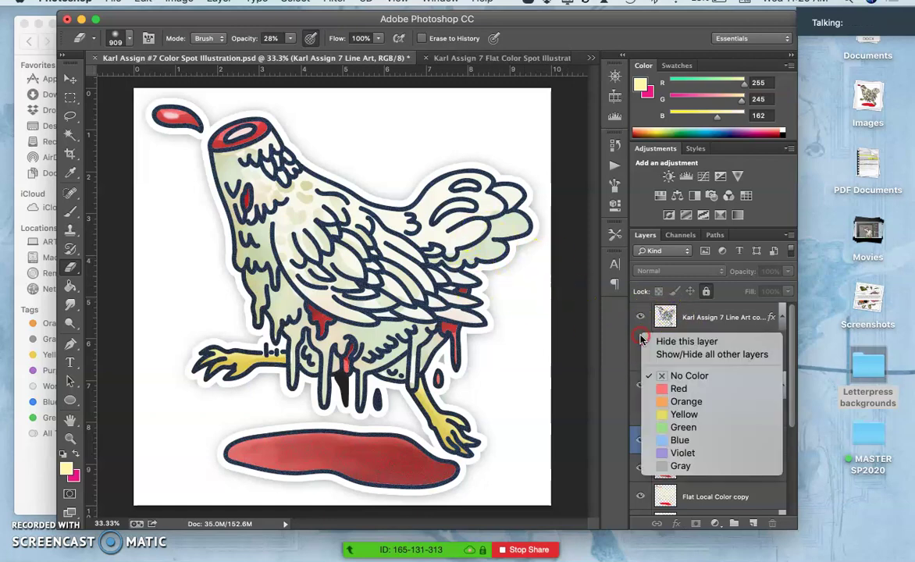
{"action": "right_click", "coordinate": [650, 339]}
{"action": "left_click", "coordinate": [638, 328]}
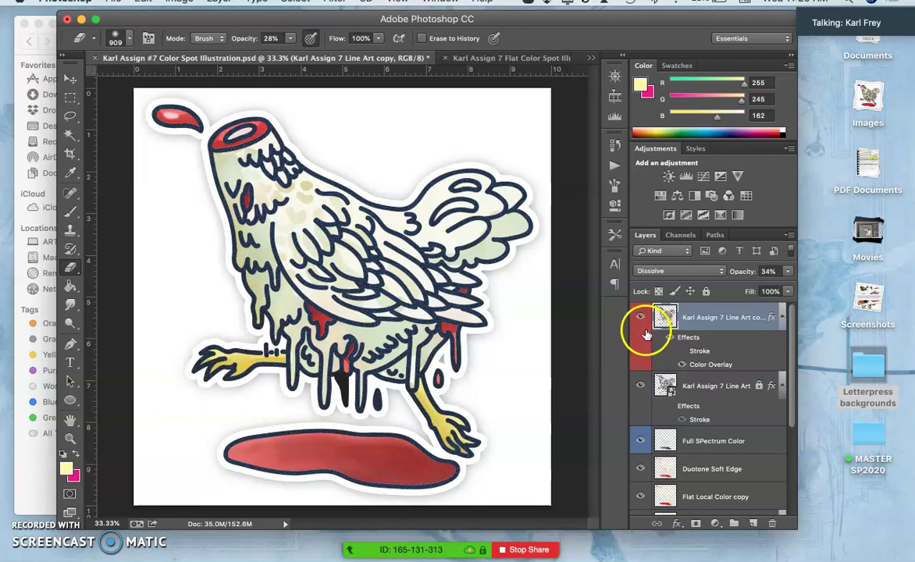
- On the original line art layer, Magic Wand-select the red puddle with Contiguous on
{"action": "left_click", "coordinate": [670, 381]}
{"action": "left_click", "coordinate": [71, 135]}
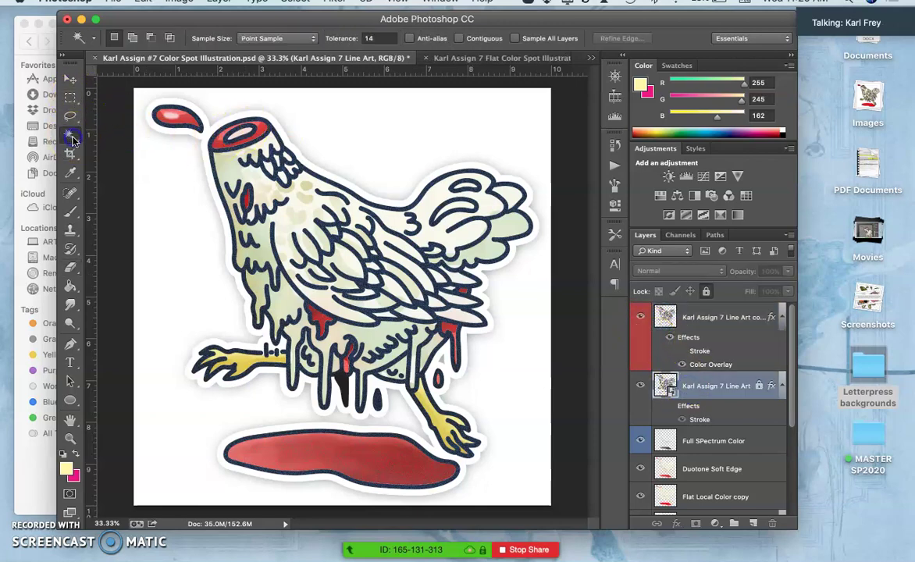
{"action": "left_click", "coordinate": [459, 39]}
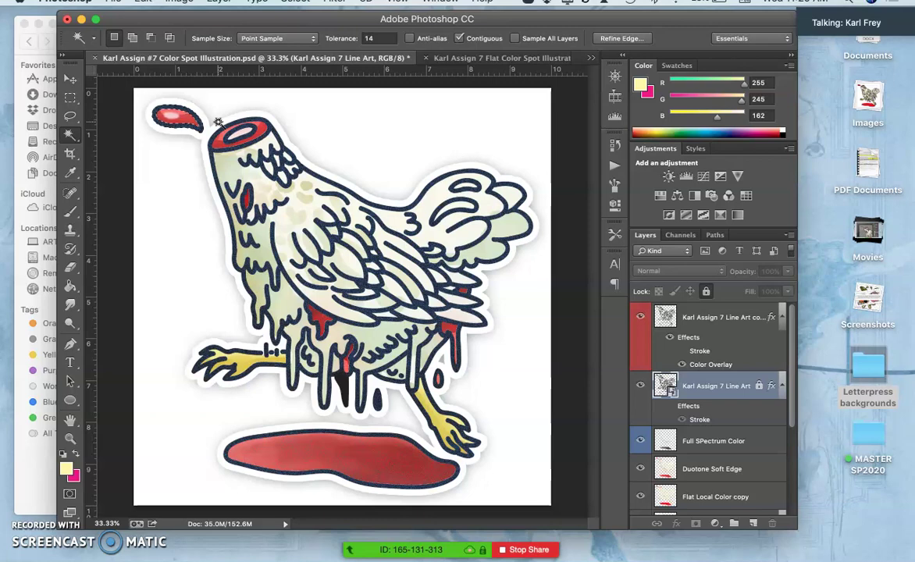
{"action": "key", "text": "shift"}
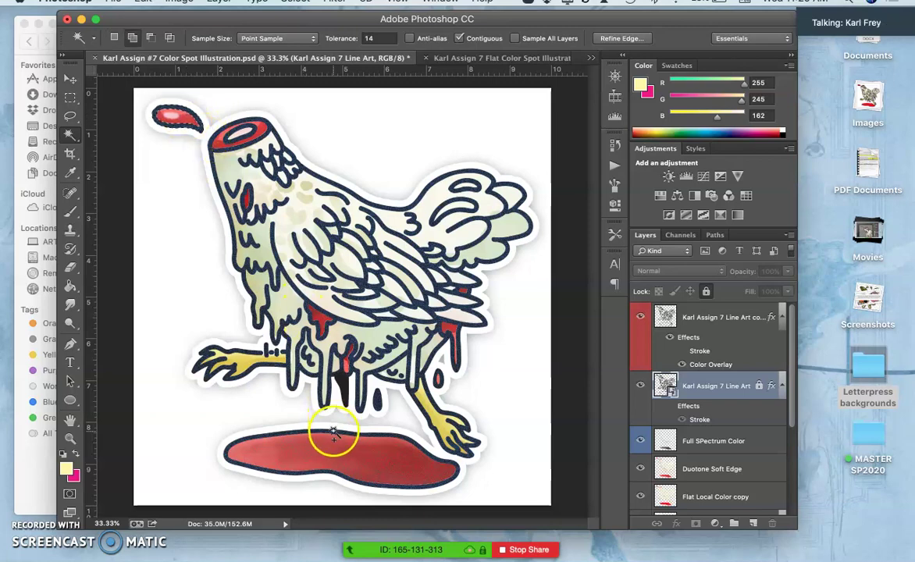
{"action": "left_click", "coordinate": [331, 434], "text": "shift"}
- Mute all participants in the meeting app and close its participants window
{"action": "mouse_move", "coordinate": [367, 511]}
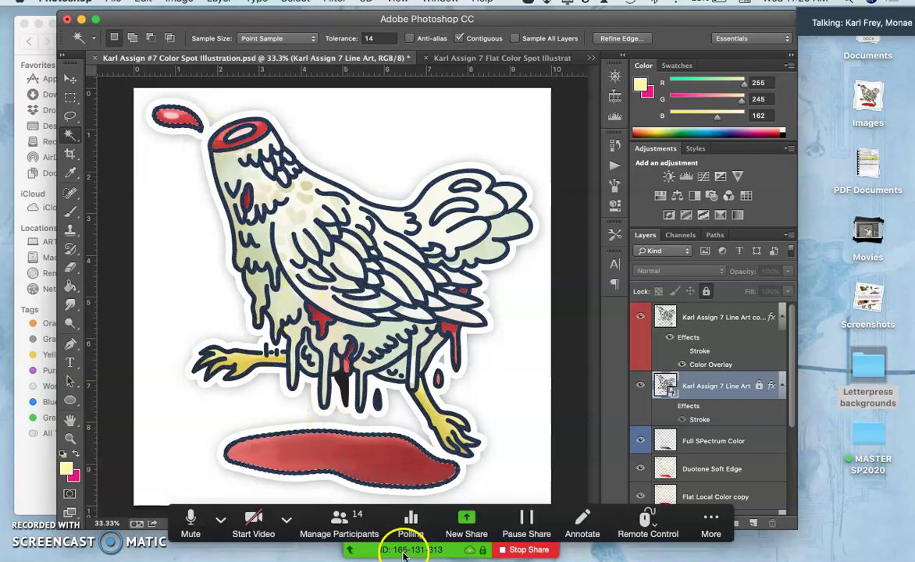
{"action": "left_click", "coordinate": [344, 522]}
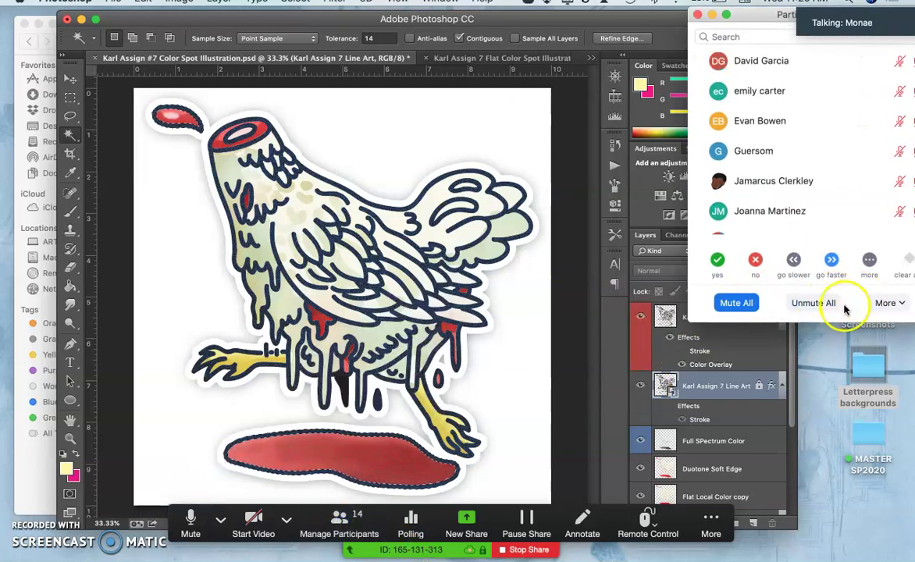
{"action": "left_click", "coordinate": [737, 303]}
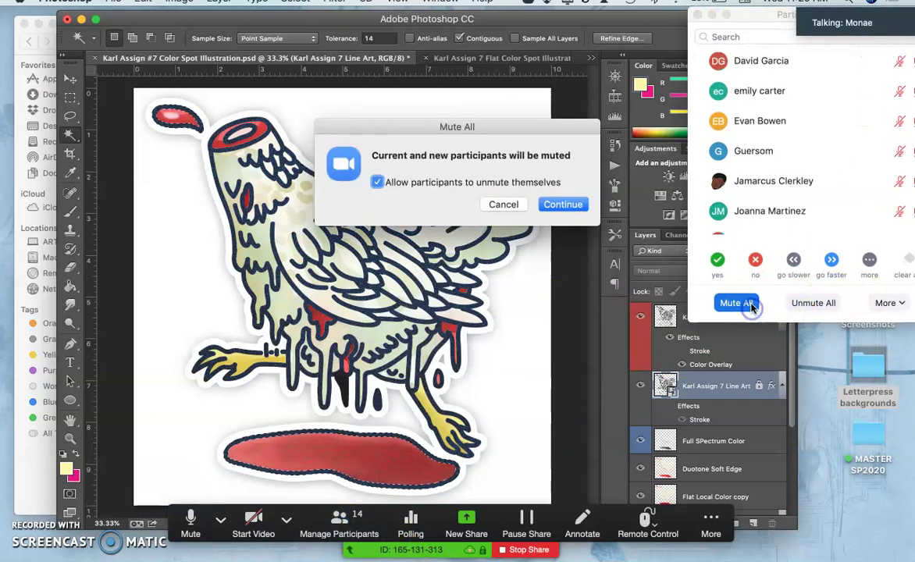
{"action": "left_click", "coordinate": [574, 204]}
{"action": "left_click", "coordinate": [711, 14]}
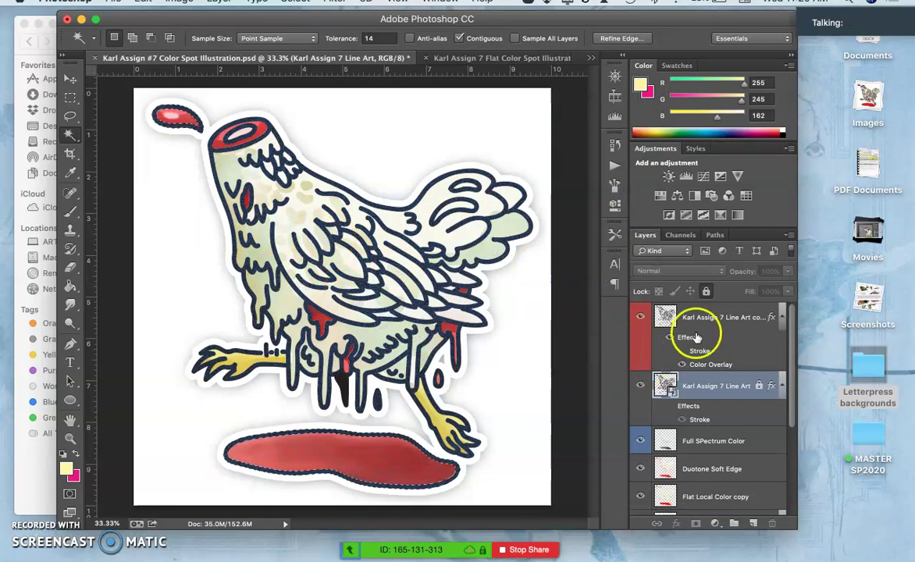
- Add an empty Layer 2, sample the blood-drop red for the Brush, and move Layer 2 to the top
{"action": "left_click", "coordinate": [752, 523]}
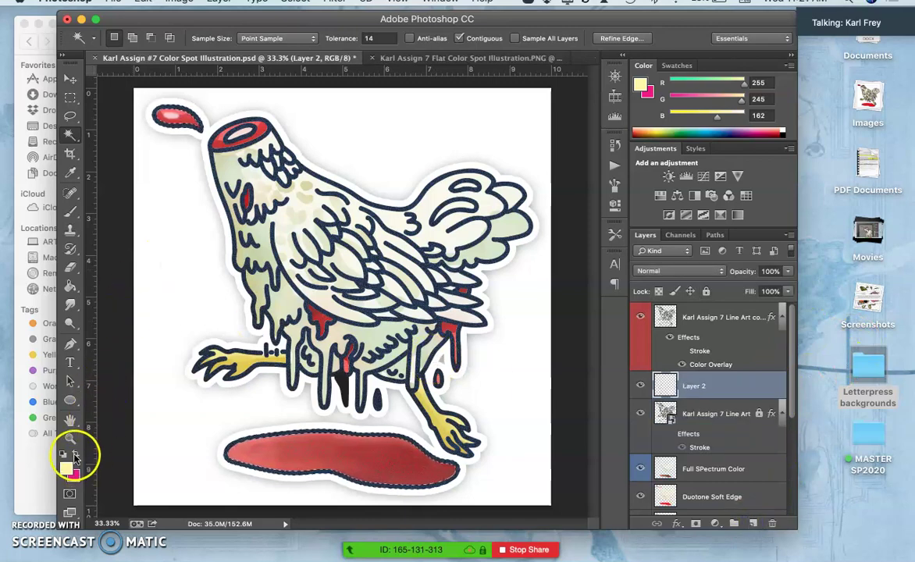
{"action": "left_click", "coordinate": [69, 216]}
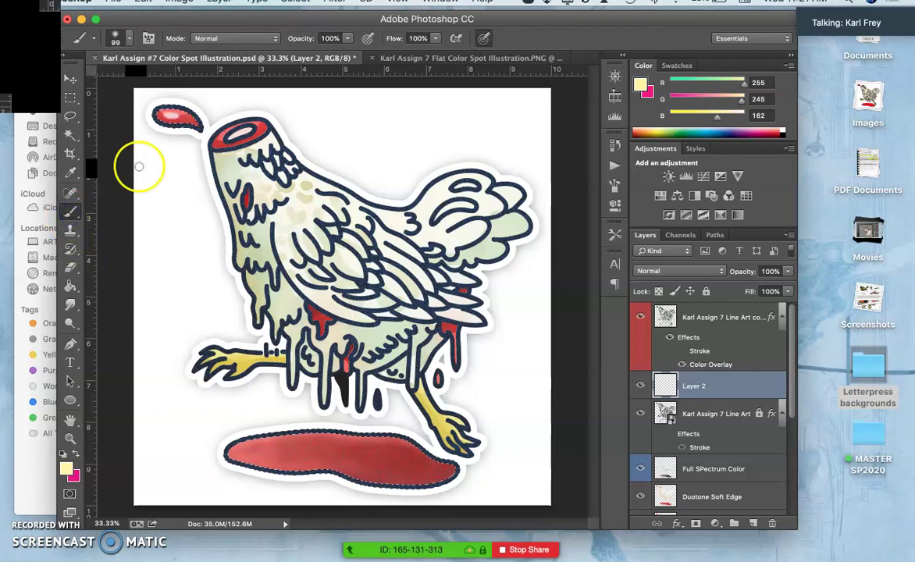
{"action": "left_click", "coordinate": [189, 112], "text": "alt"}
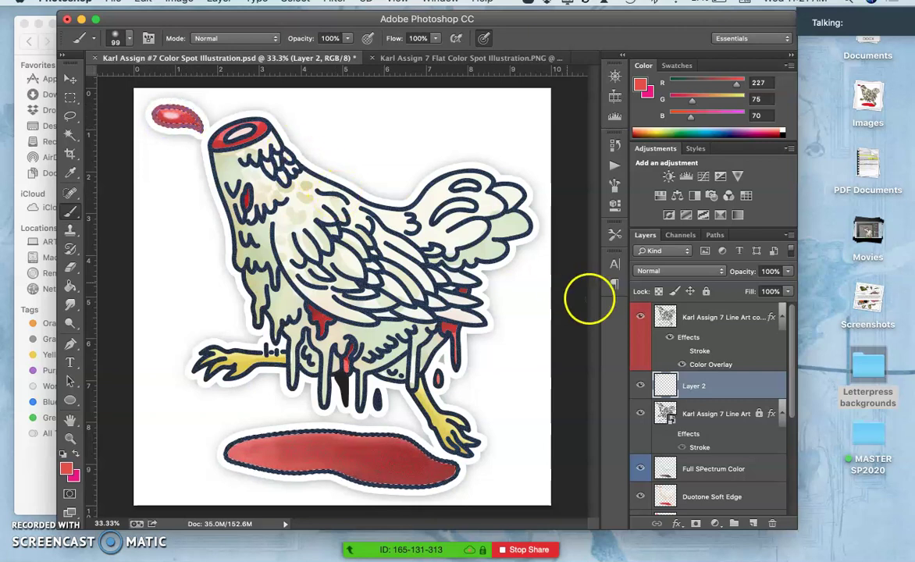
{"action": "left_click_drag", "start_coordinate": [718, 383], "coordinate": [714, 313]}
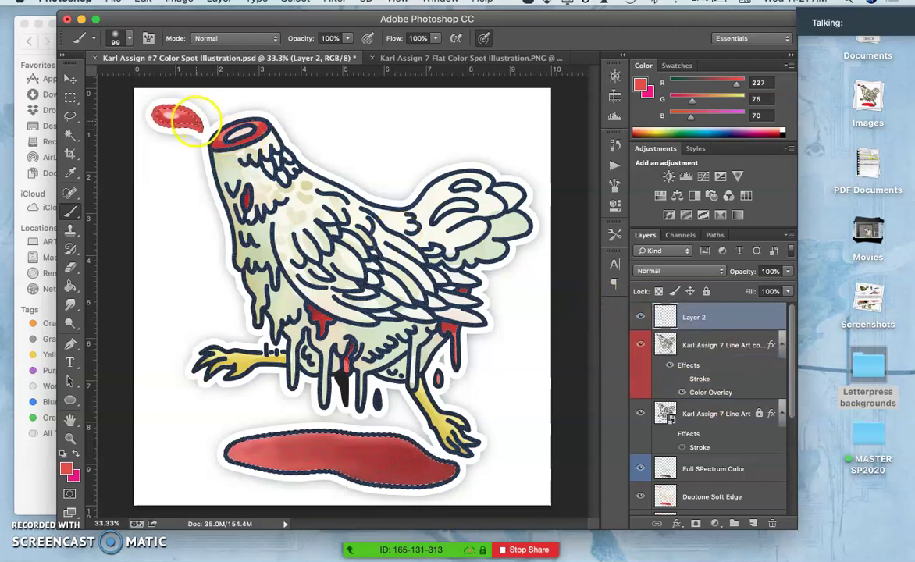
- Paint the droplet and Paint Bucket-fill the puddle lighter red, deselect, and toggle Layer 2 to compare
{"action": "mouse_move", "coordinate": [191, 122]}
{"action": "left_mouse_down"}
{"action": "mouse_move", "coordinate": [168, 101]}
{"action": "mouse_move", "coordinate": [153, 111]}
{"action": "mouse_move", "coordinate": [205, 126]}
{"action": "mouse_move", "coordinate": [181, 104]}
{"action": "left_mouse_up"}
{"action": "left_click", "coordinate": [70, 285]}
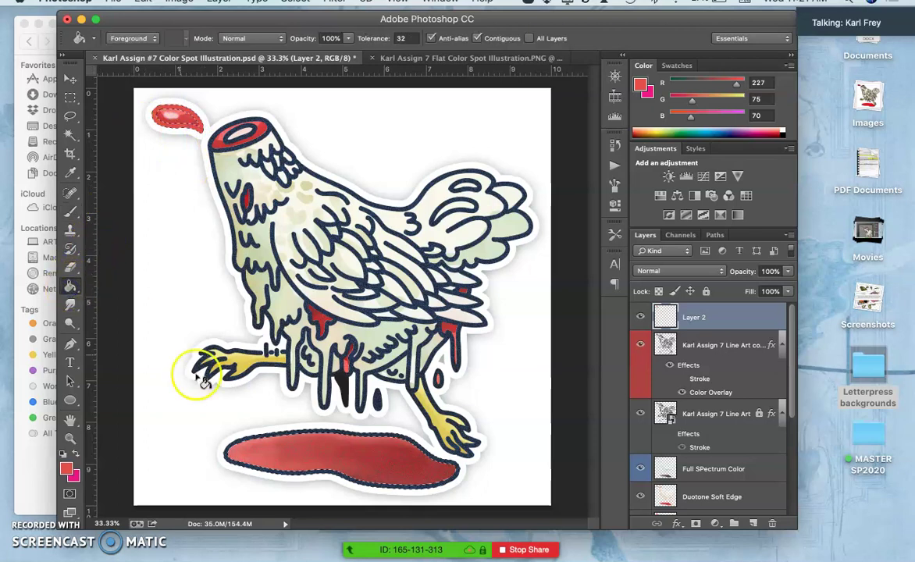
{"action": "left_click", "coordinate": [239, 445]}
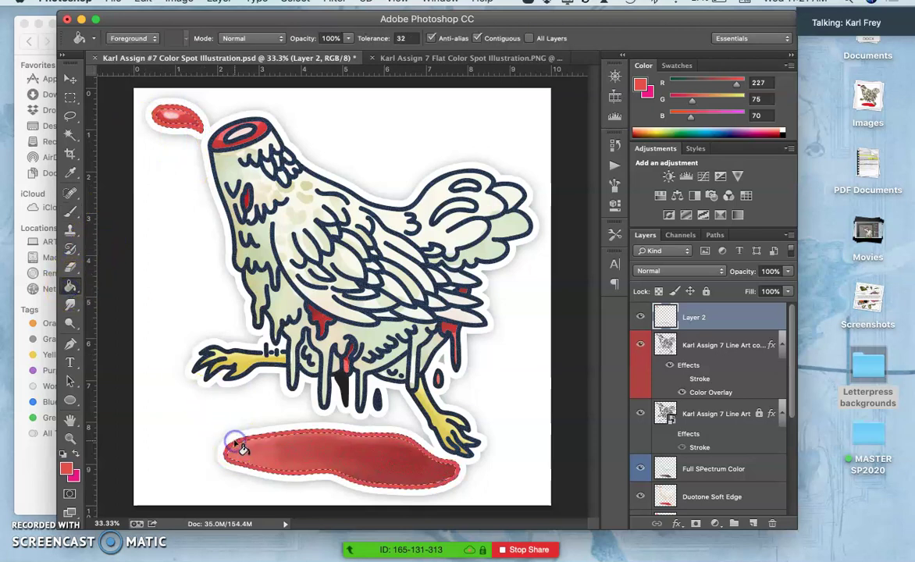
{"action": "key", "text": "super+d"}
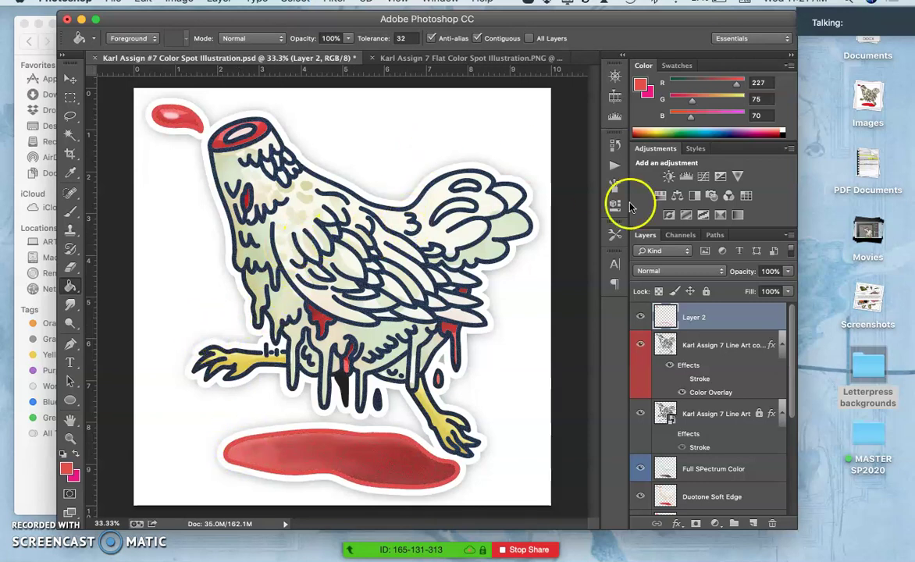
{"action": "left_click", "coordinate": [640, 317]}
{"action": "left_click", "coordinate": [640, 317]}
{"action": "left_click", "coordinate": [640, 317]}
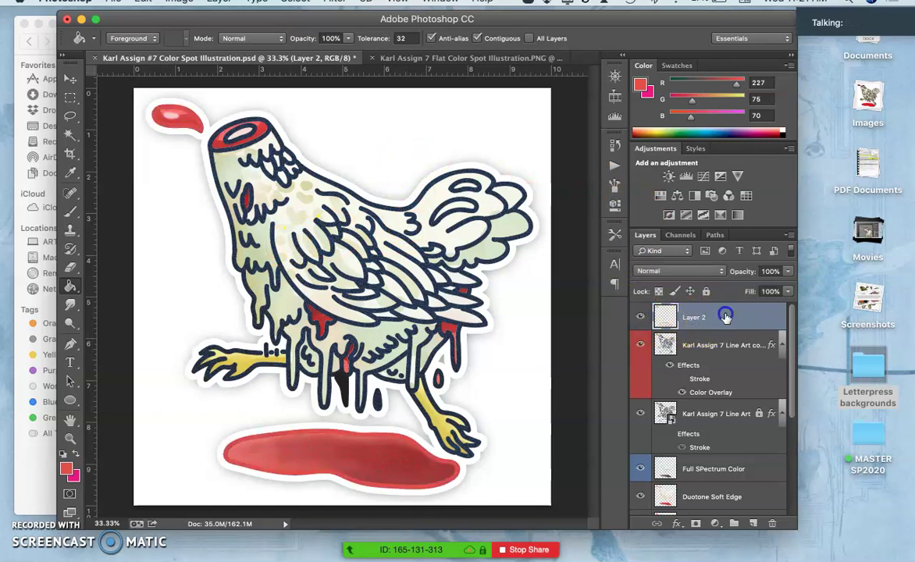
- Darken Layer 2's red drop and puddle with Levels: midtone gamma 0.38, output white 244
{"action": "left_click", "coordinate": [179, 1]}
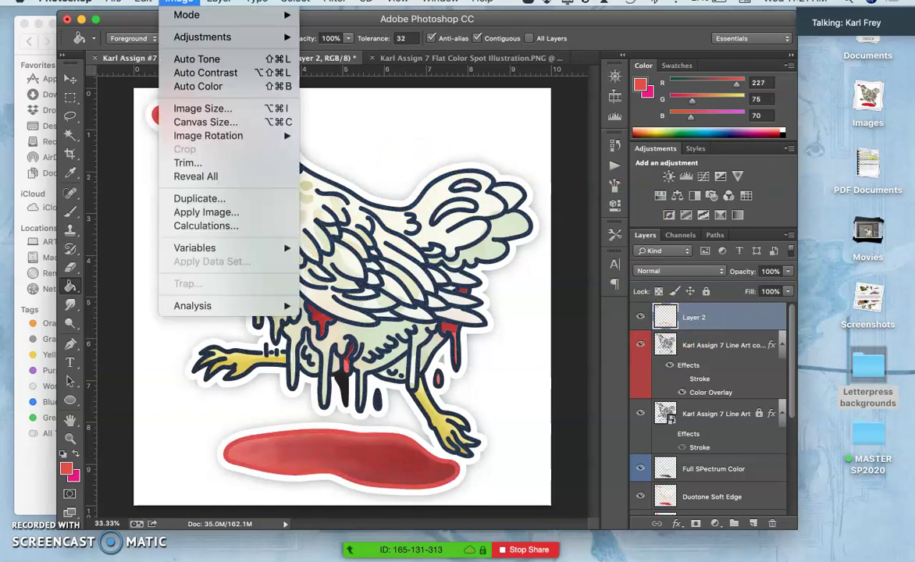
{"action": "mouse_move", "coordinate": [211, 36]}
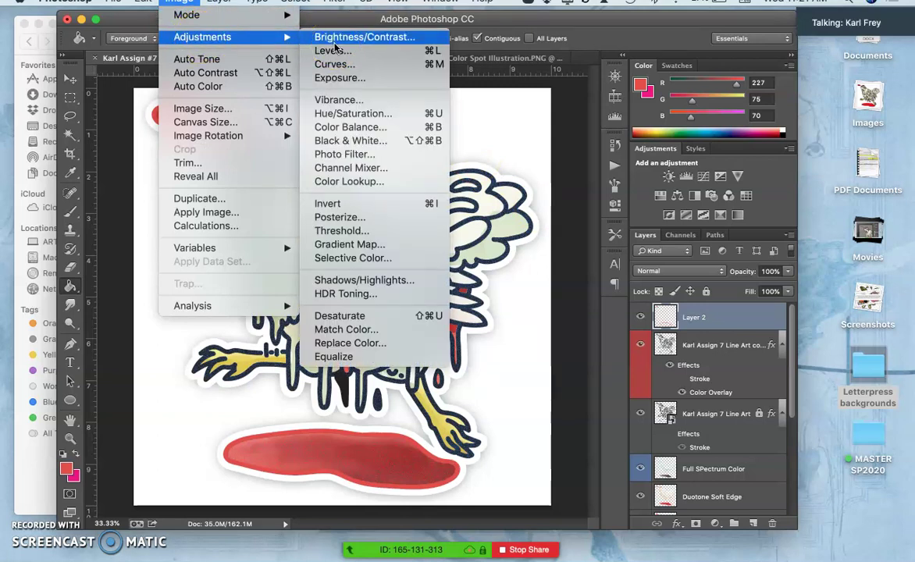
{"action": "left_click", "coordinate": [568, 210]}
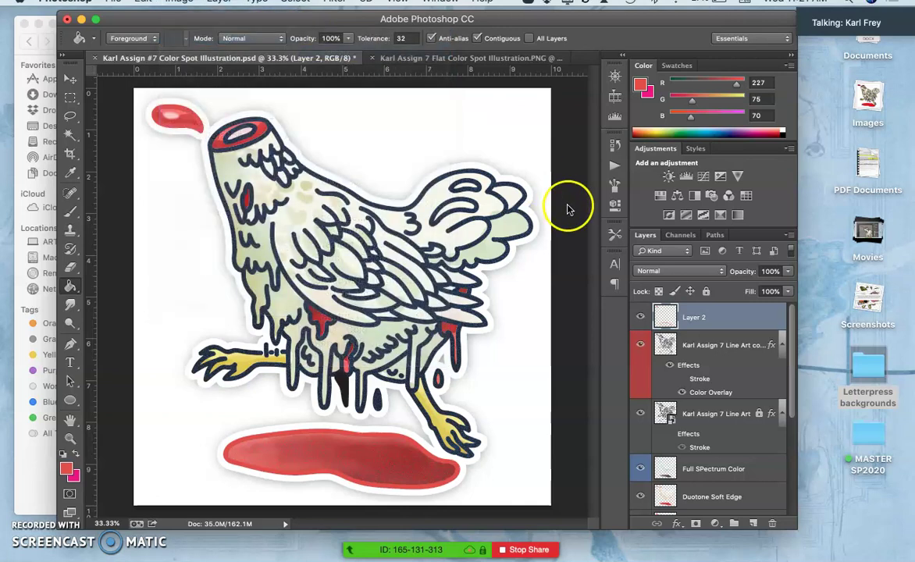
{"action": "key", "text": "ctrl+l"}
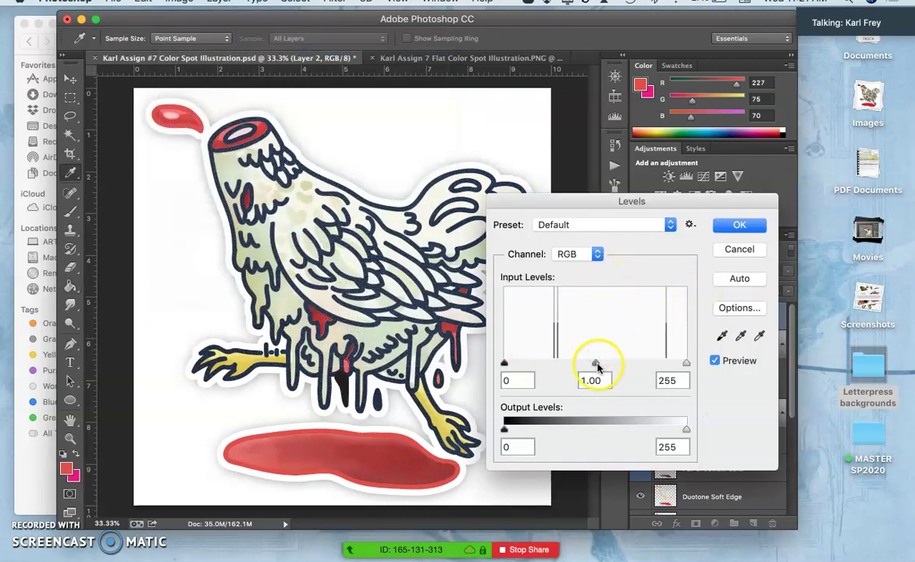
{"action": "left_click_drag", "start_coordinate": [596, 365], "coordinate": [614, 365]}
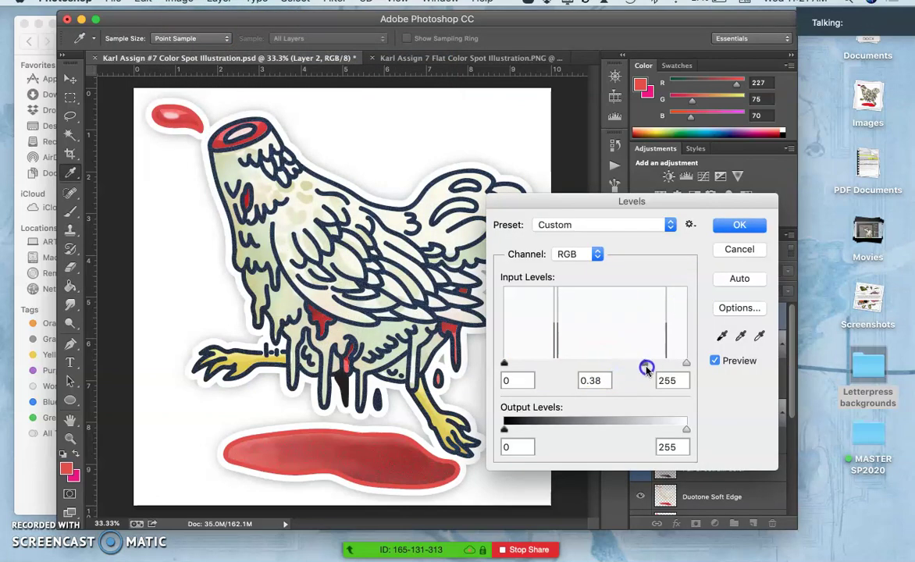
{"action": "left_click_drag", "start_coordinate": [647, 372], "coordinate": [644, 371]}
{"action": "left_click_drag", "start_coordinate": [684, 428], "coordinate": [622, 428]}
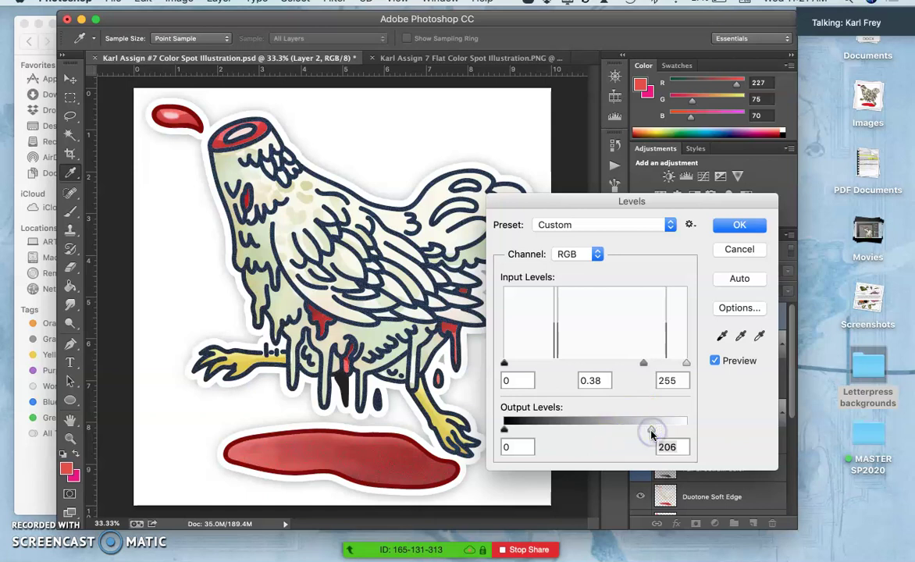
{"action": "left_click_drag", "start_coordinate": [652, 433], "coordinate": [676, 429]}
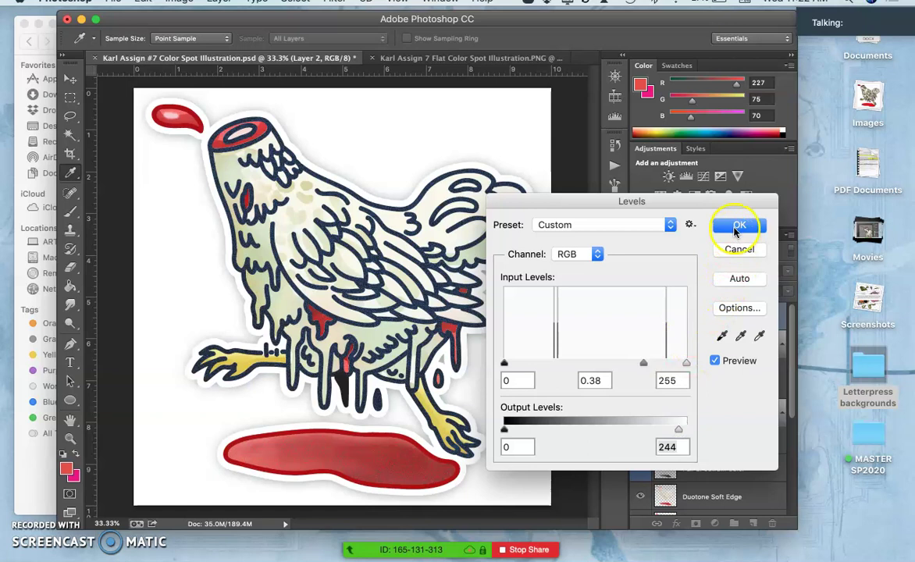
{"action": "left_click", "coordinate": [734, 228]}
{"action": "key", "text": "g"}
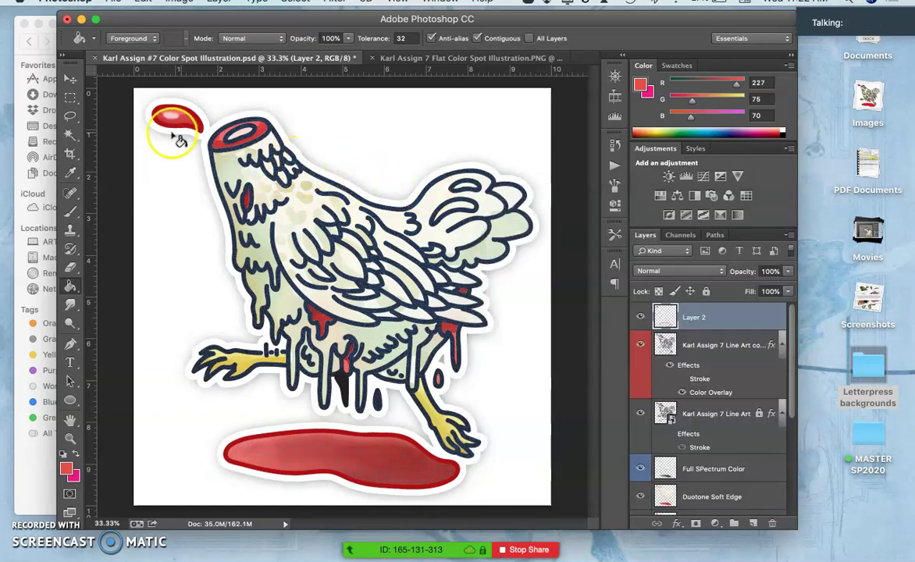
- Magic Wand-select the neck stump area on the Line Art copy layer
{"action": "left_click", "coordinate": [70, 134]}
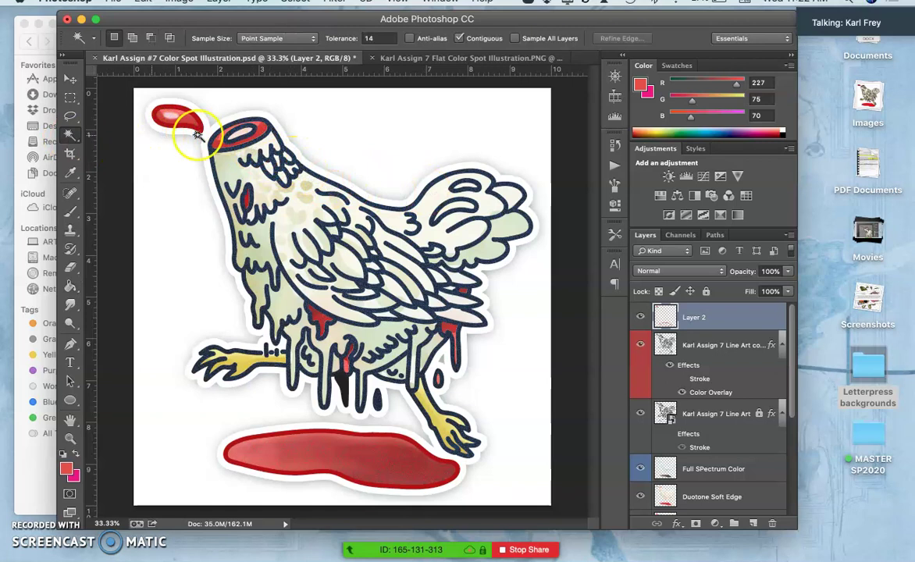
{"action": "left_click", "coordinate": [251, 130]}
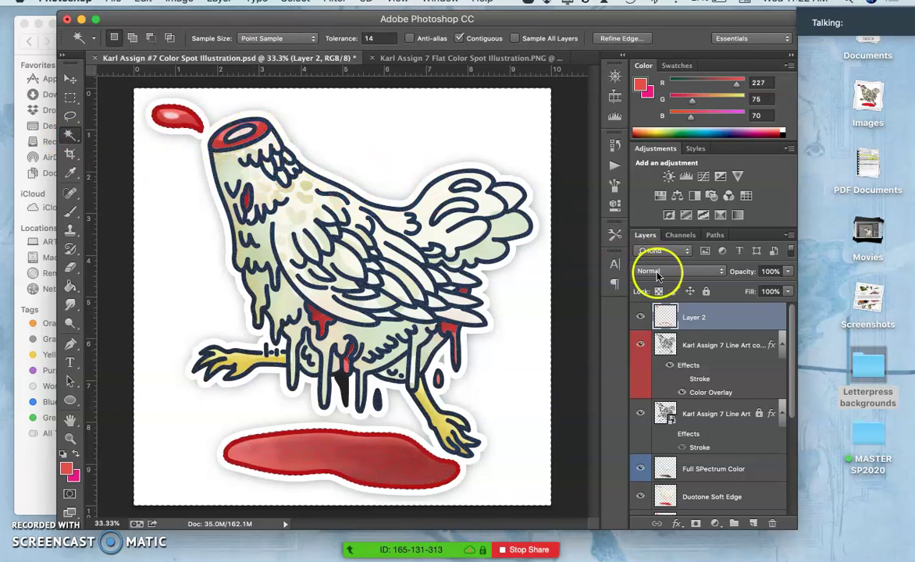
{"action": "left_click", "coordinate": [677, 341]}
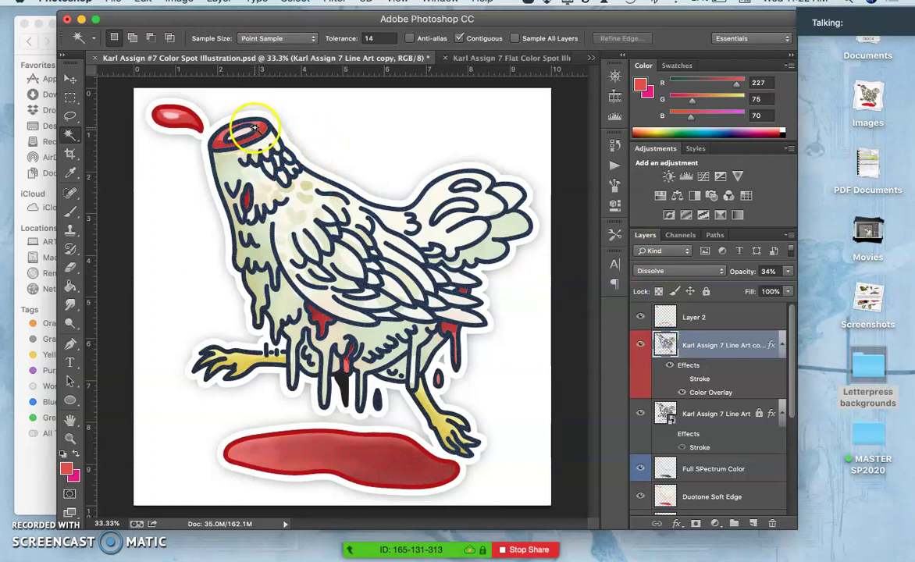
{"action": "left_click", "coordinate": [253, 127]}
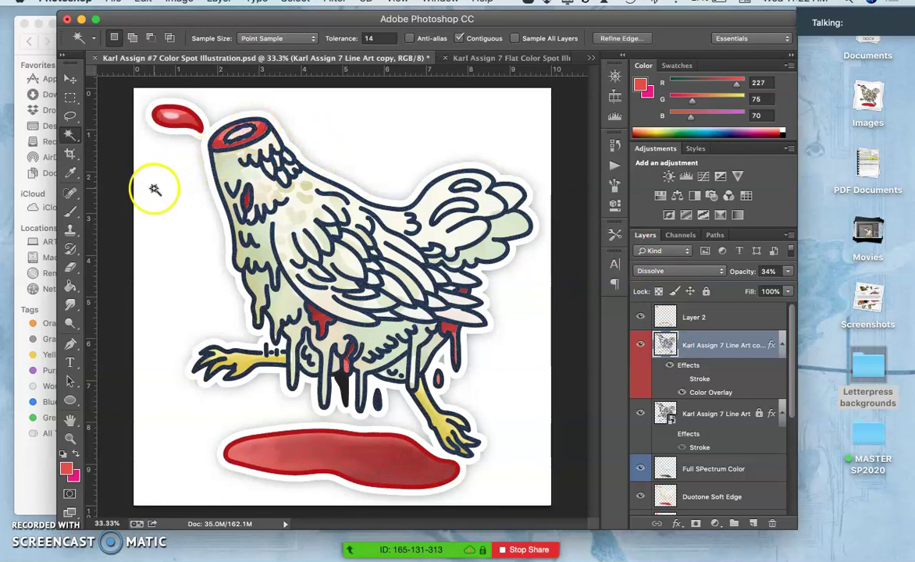
- Paint the neck stump on Layer 2 with dark red (180, 10, 8) sampled from the drip
{"action": "left_click", "coordinate": [71, 212]}
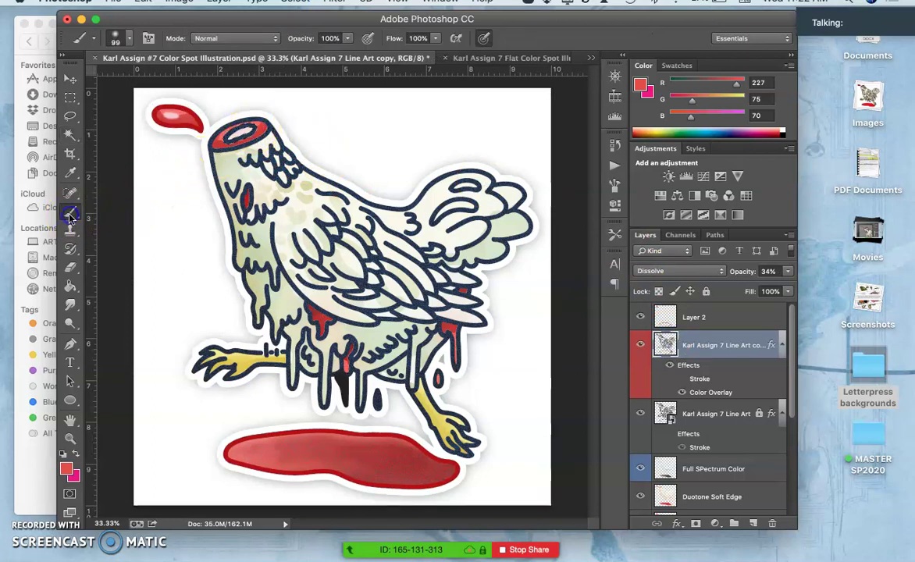
{"action": "left_click", "coordinate": [203, 127], "text": "alt"}
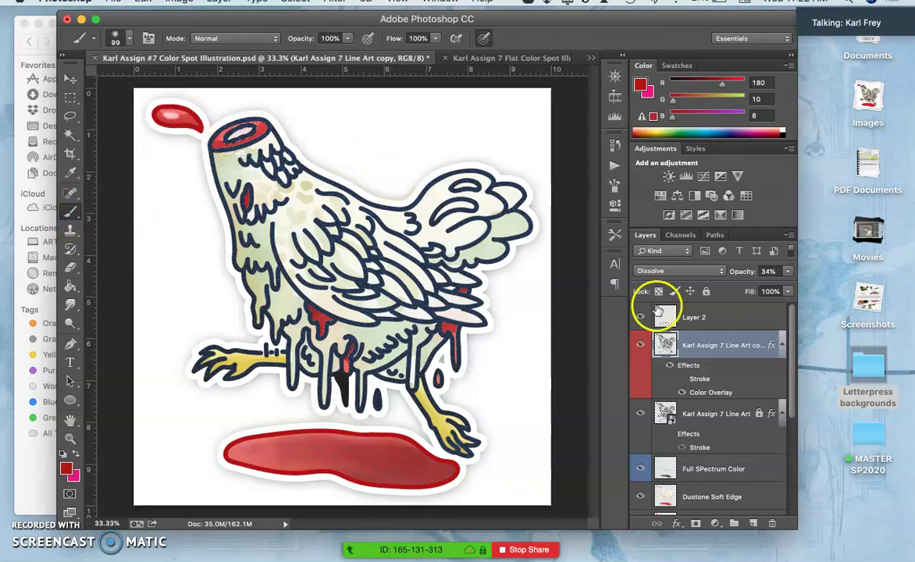
{"action": "left_click", "coordinate": [694, 317]}
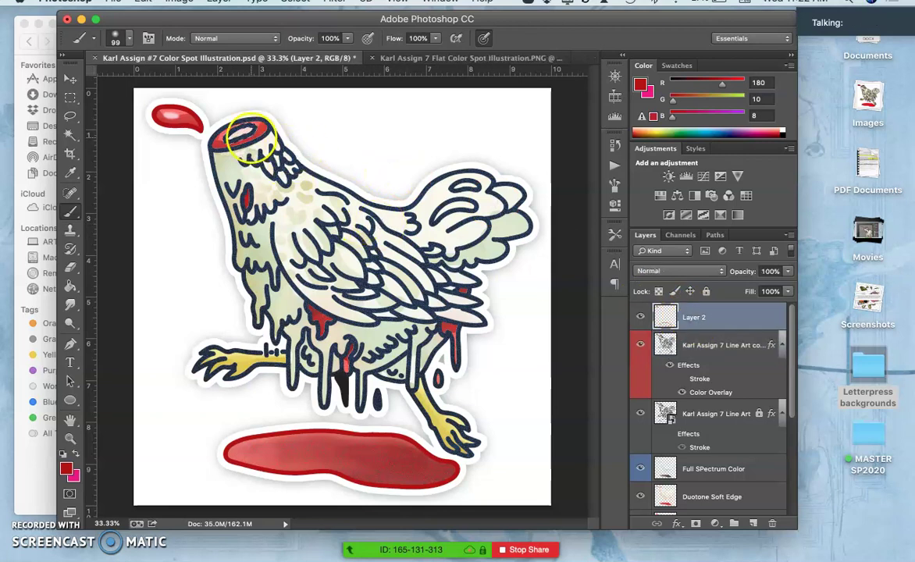
{"action": "left_click", "coordinate": [247, 134]}
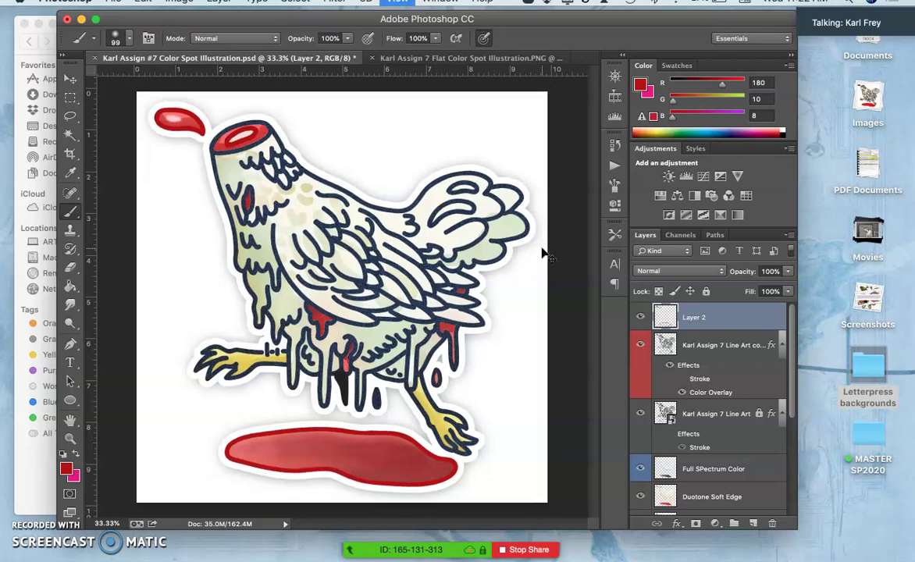
{"action": "key", "text": "super+minus"}
{"action": "key", "text": "super+plus"}
- Preview the chicken on black Layer 1 and Blank Gray, then hide Layer 1, Blank Gray and Blank White
{"action": "left_click_drag", "start_coordinate": [684, 366], "coordinate": [635, 449]}
{"action": "left_click", "coordinate": [636, 449]}
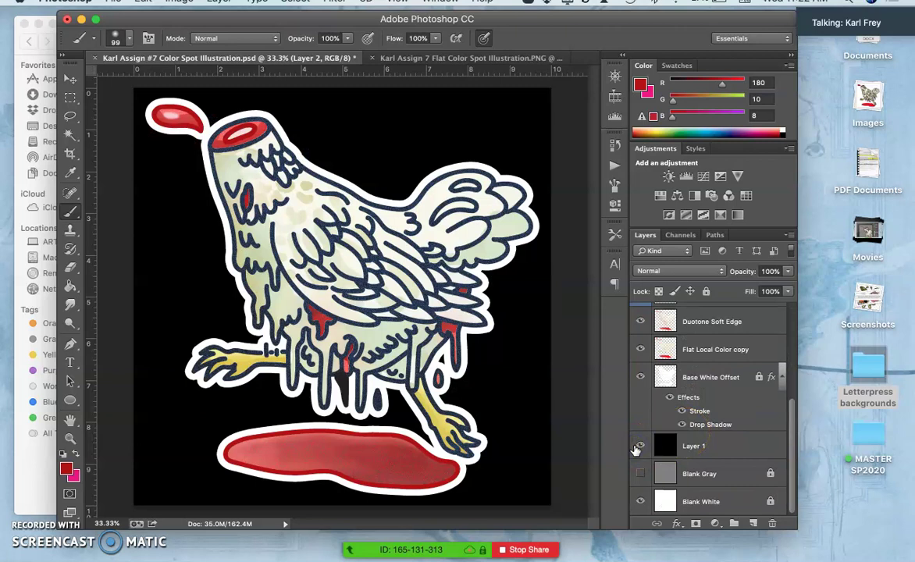
{"action": "left_click", "coordinate": [640, 474]}
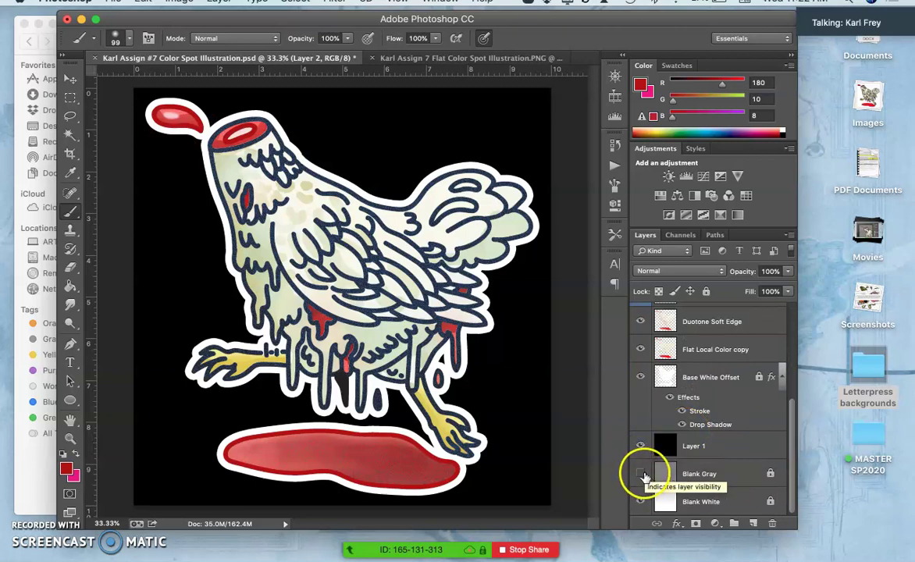
{"action": "left_click", "coordinate": [640, 450]}
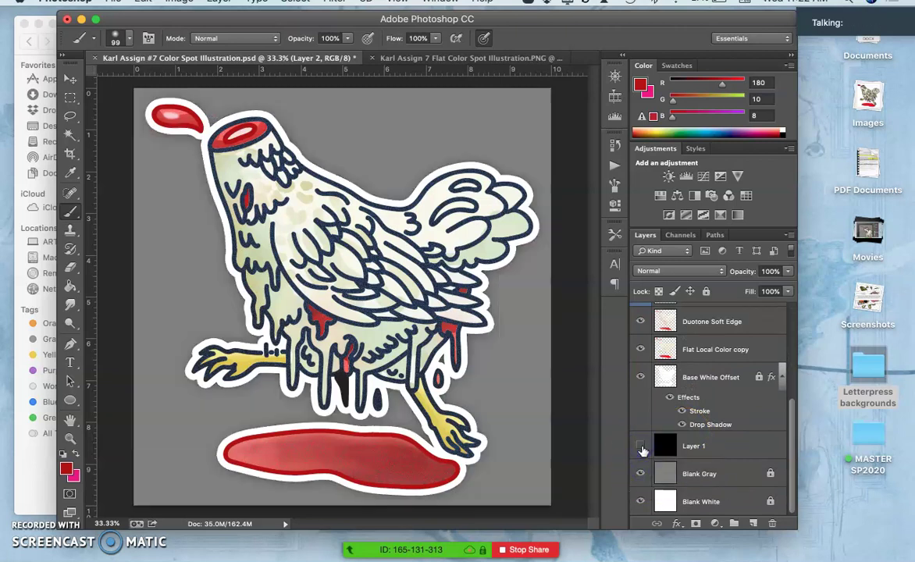
{"action": "left_click", "coordinate": [640, 473]}
{"action": "left_click", "coordinate": [640, 474]}
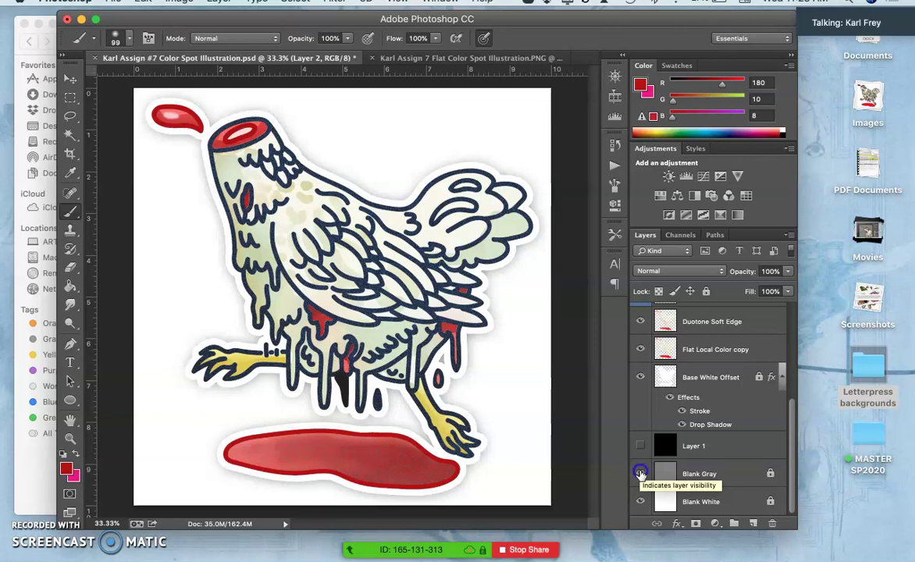
{"action": "left_click", "coordinate": [640, 474]}
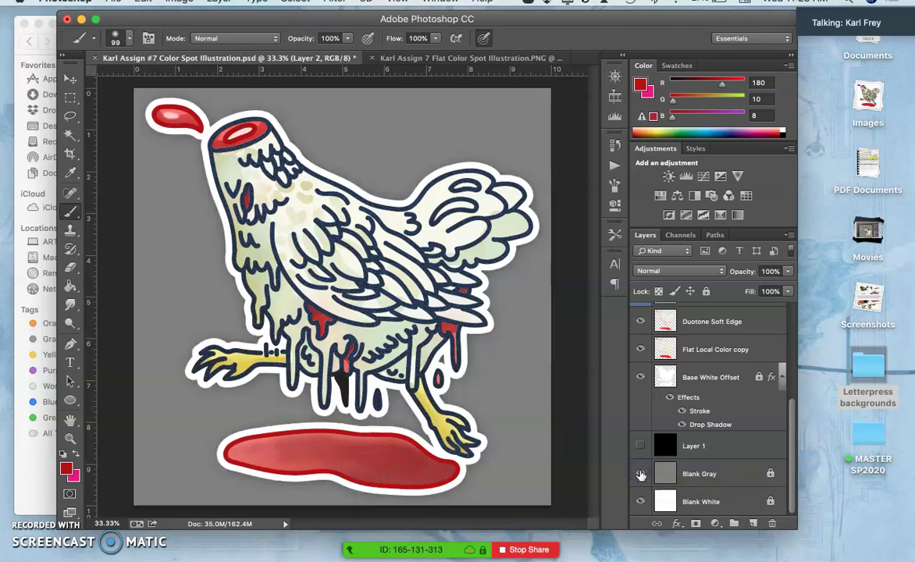
{"action": "left_click", "coordinate": [640, 485]}
{"action": "left_click", "coordinate": [640, 502]}
- Rename Layer 2 to 'Overall Color Hold'
{"action": "scroll", "coordinate": [673, 410], "scroll_direction": "up", "scroll_amount": 5}
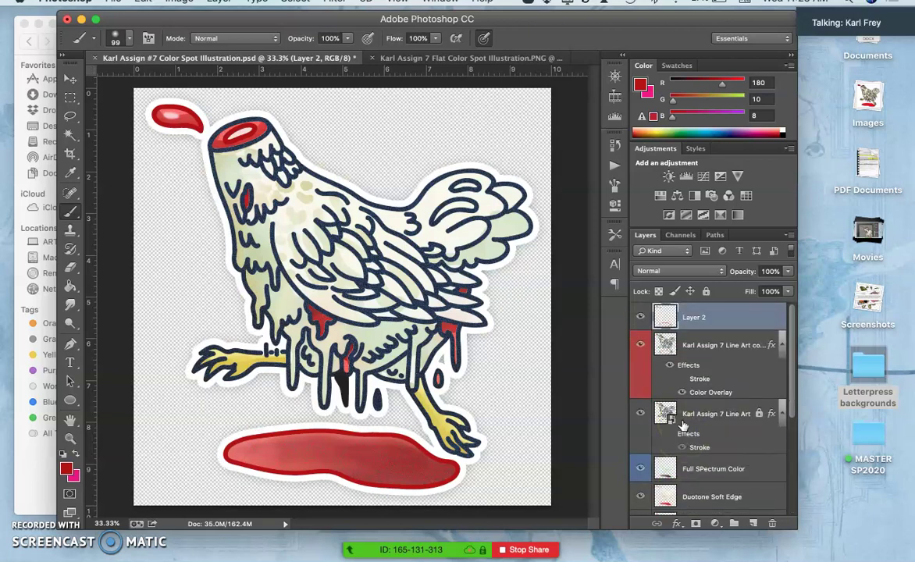
{"action": "left_click", "coordinate": [687, 323]}
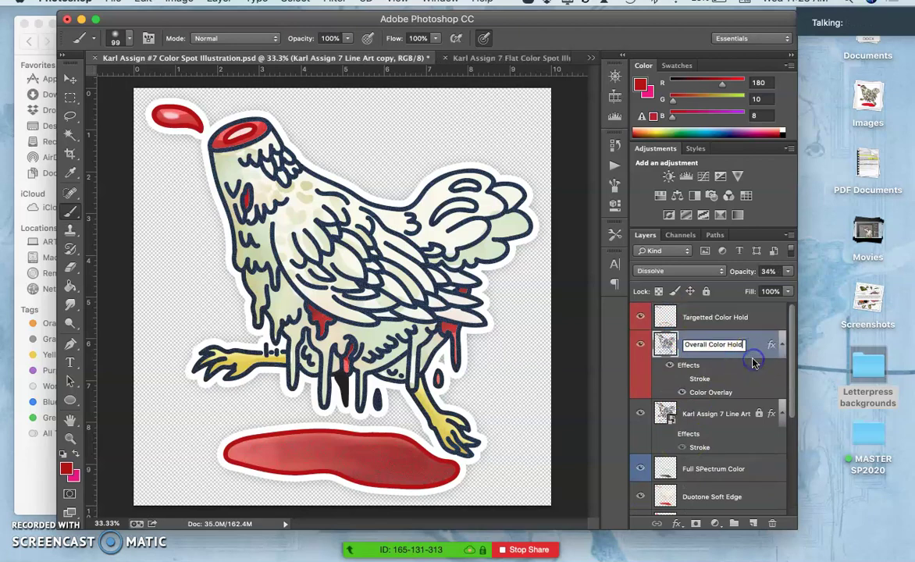
{"action": "left_click", "coordinate": [753, 362]}
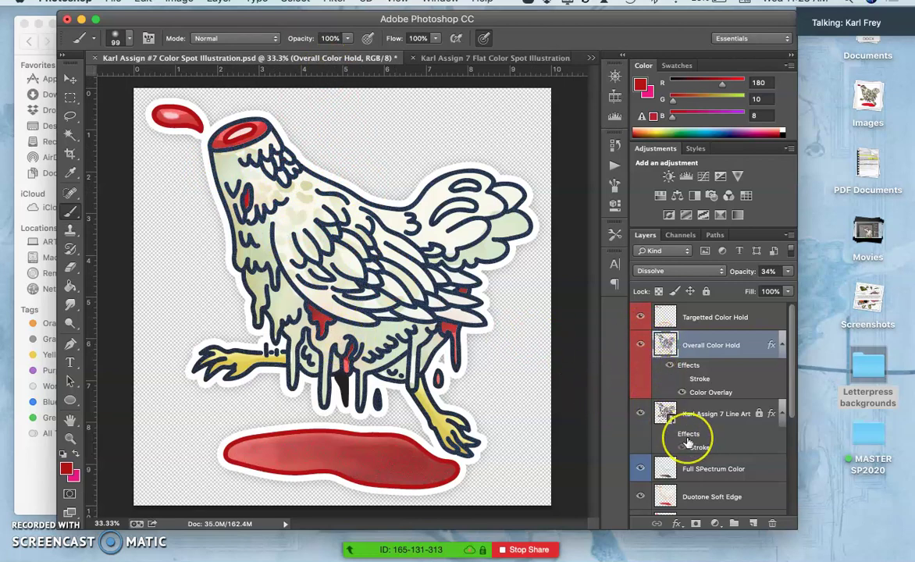
- Toggle the Overall Color Hold layer on and off repeatedly to compare the artwork
{"action": "scroll", "coordinate": [687, 443], "scroll_direction": "down", "scroll_amount": 4}
{"action": "scroll", "coordinate": [686, 442], "scroll_direction": "up", "scroll_amount": 1}
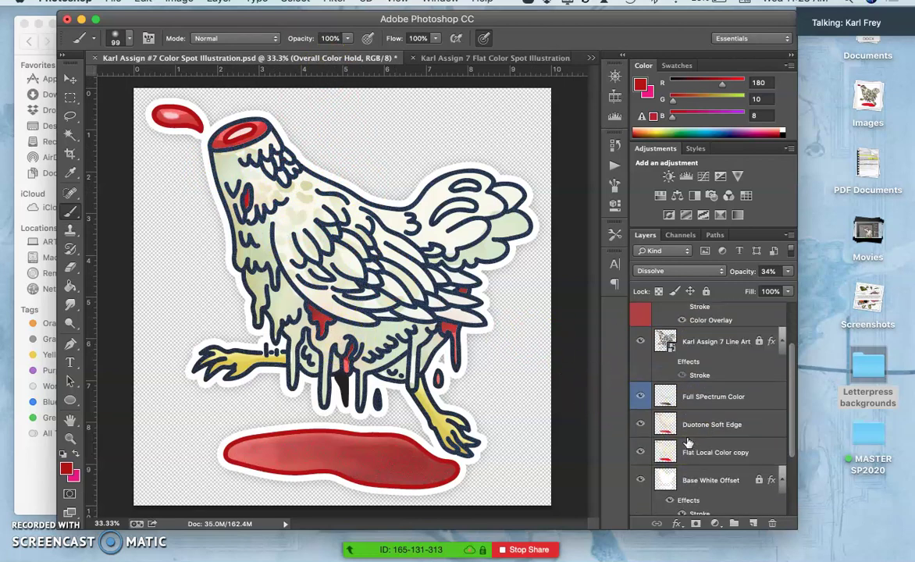
{"action": "scroll", "coordinate": [714, 356], "scroll_direction": "up", "scroll_amount": 3}
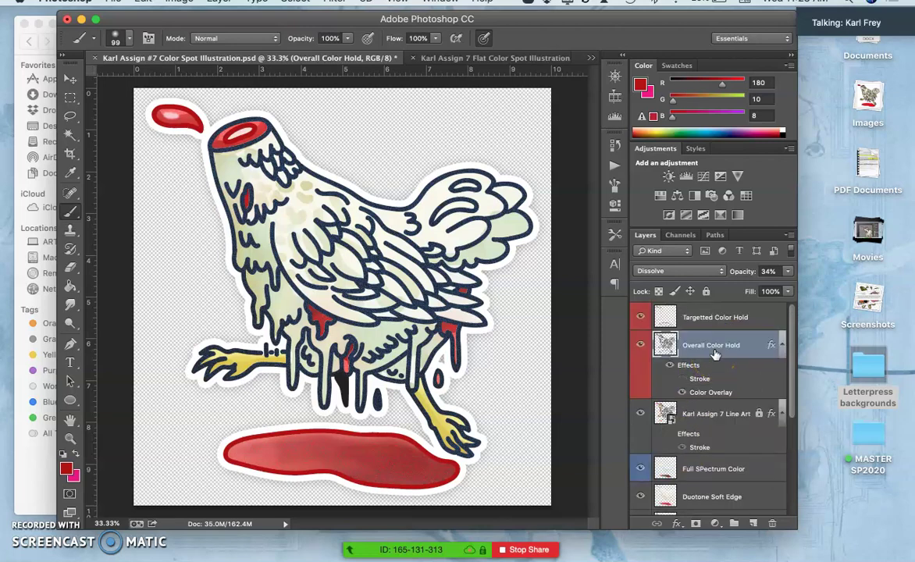
{"action": "left_click", "coordinate": [642, 343]}
{"action": "left_click", "coordinate": [642, 341]}
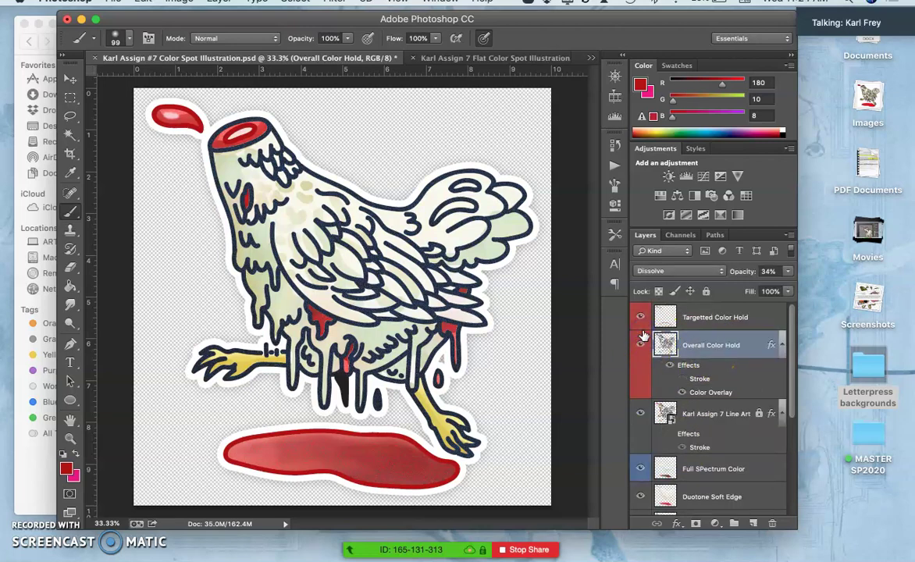
{"action": "left_click", "coordinate": [640, 322]}
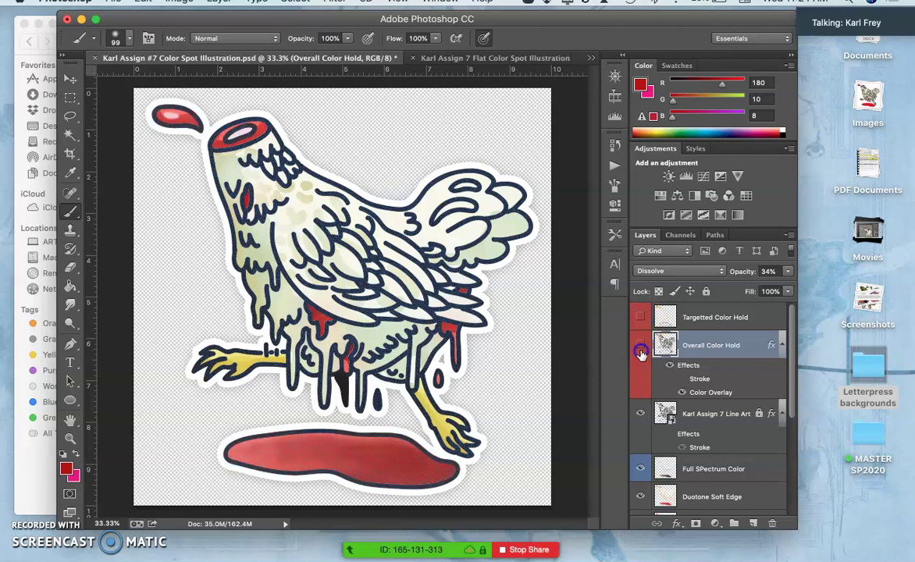
{"action": "left_click", "coordinate": [640, 348]}
{"action": "left_click", "coordinate": [641, 349]}
{"action": "left_click", "coordinate": [640, 319]}
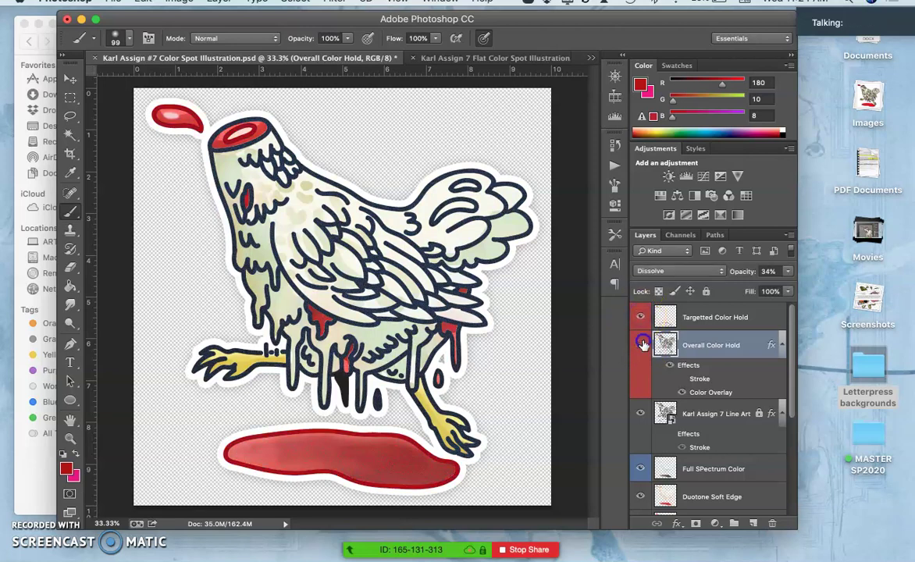
{"action": "left_click", "coordinate": [641, 345]}
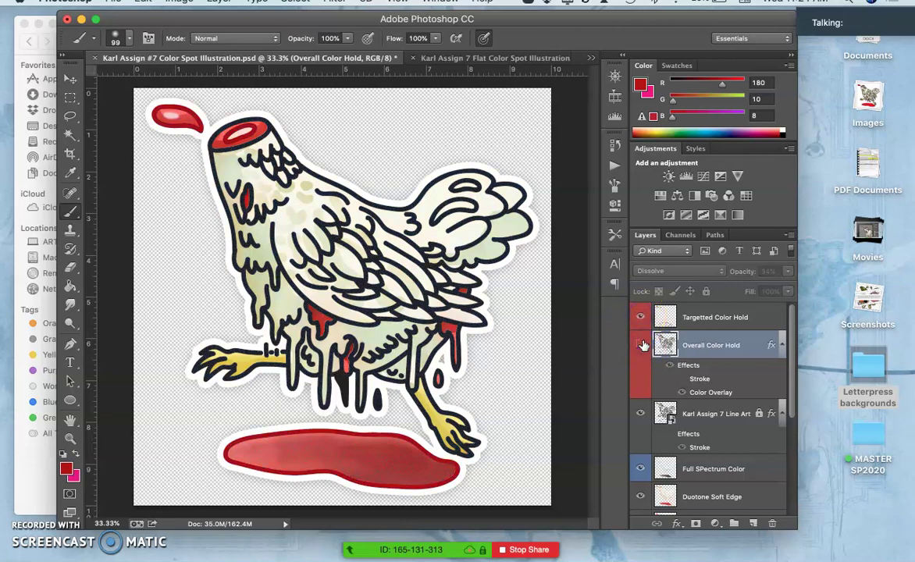
{"action": "left_click", "coordinate": [641, 345]}
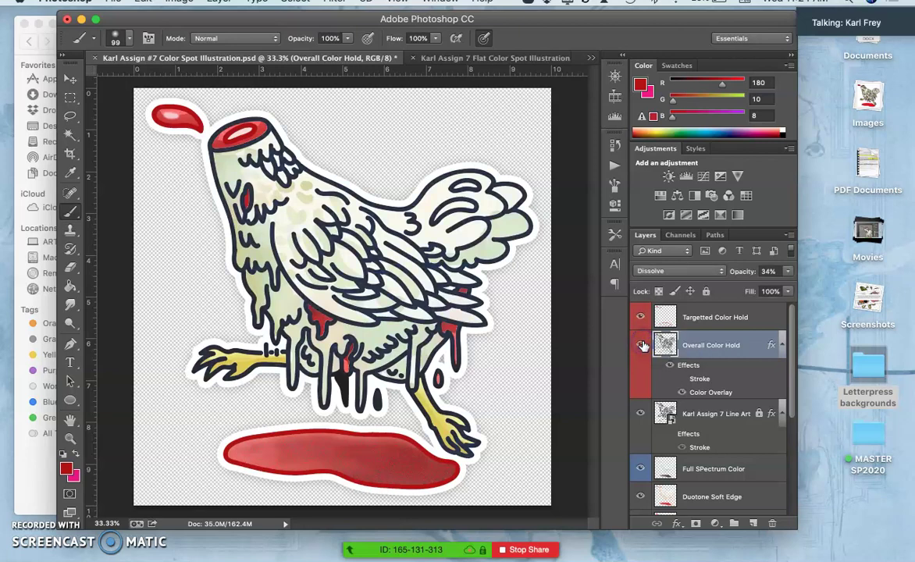
- Lower the Overall Color Hold layer's opacity from 34% to 23%
{"action": "left_click", "coordinate": [789, 272]}
{"action": "left_click", "coordinate": [789, 271]}
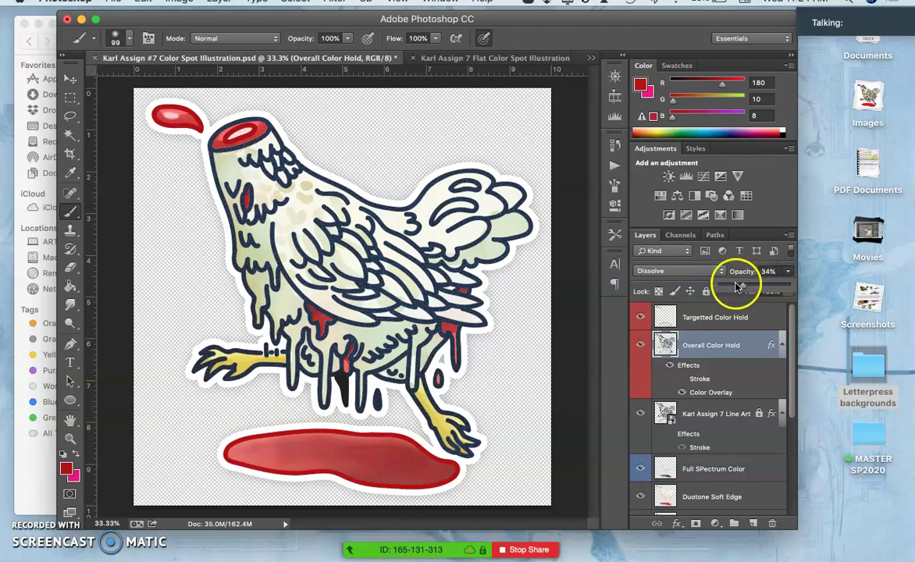
{"action": "left_click_drag", "start_coordinate": [736, 287], "coordinate": [735, 287]}
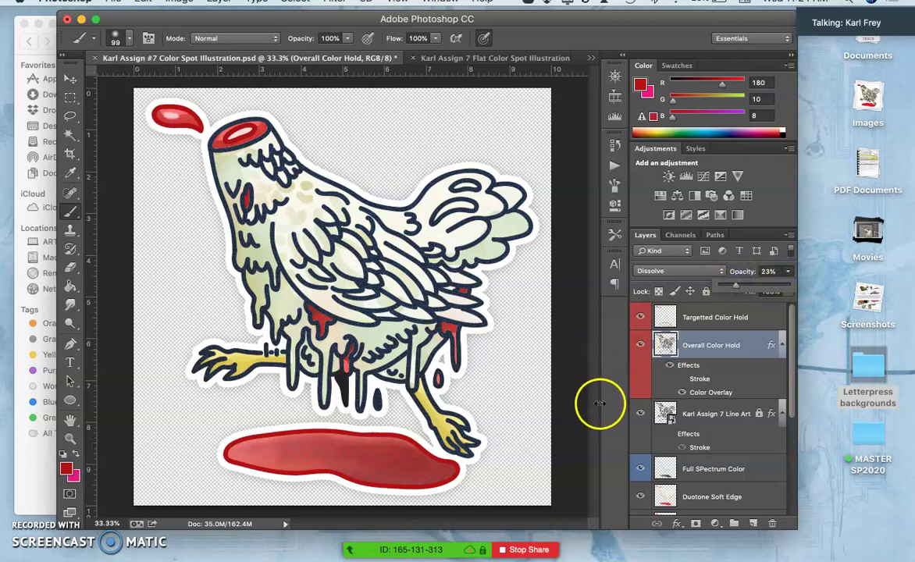
- Save the document and hide the Drop Shadow effect on the Base White Offset layer
{"action": "key", "text": "super+s"}
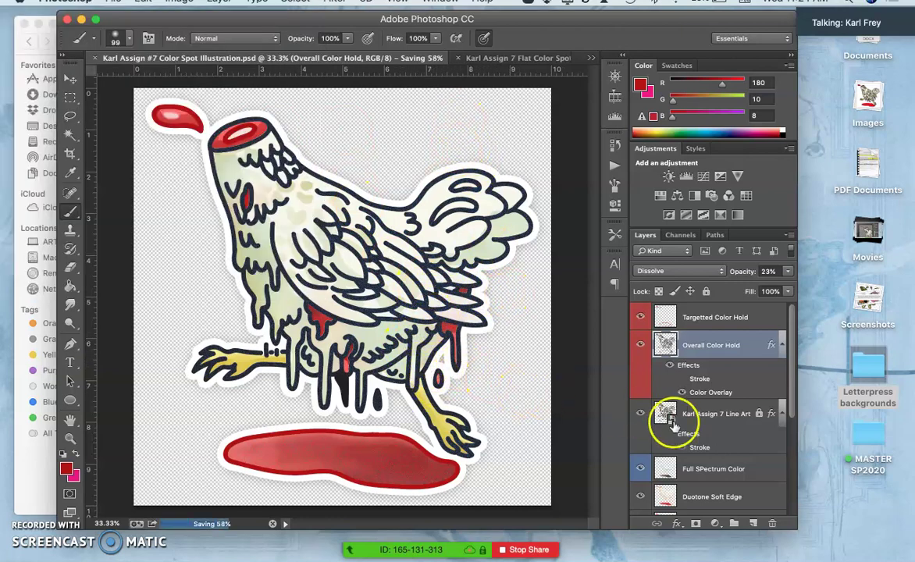
{"action": "scroll", "coordinate": [650, 434], "scroll_direction": "down", "scroll_amount": 5}
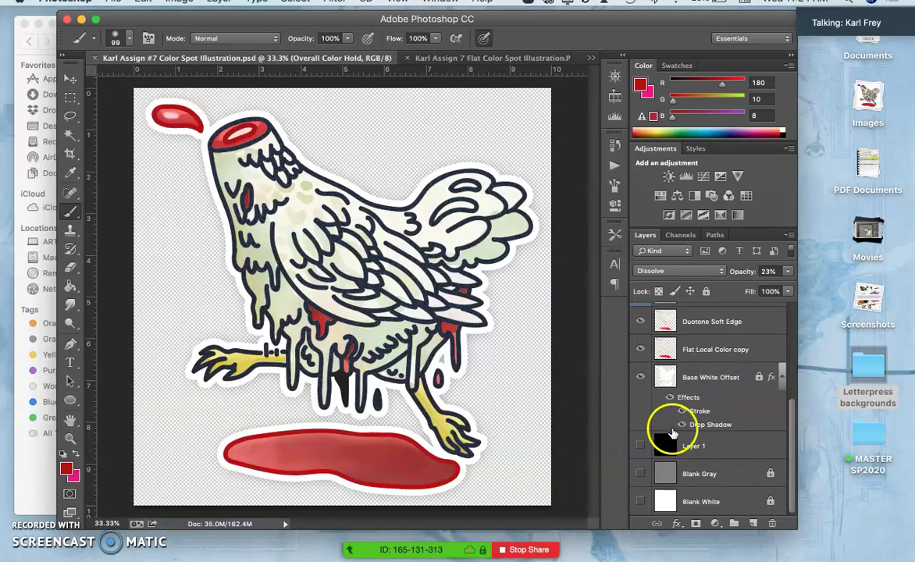
{"action": "left_click", "coordinate": [681, 425]}
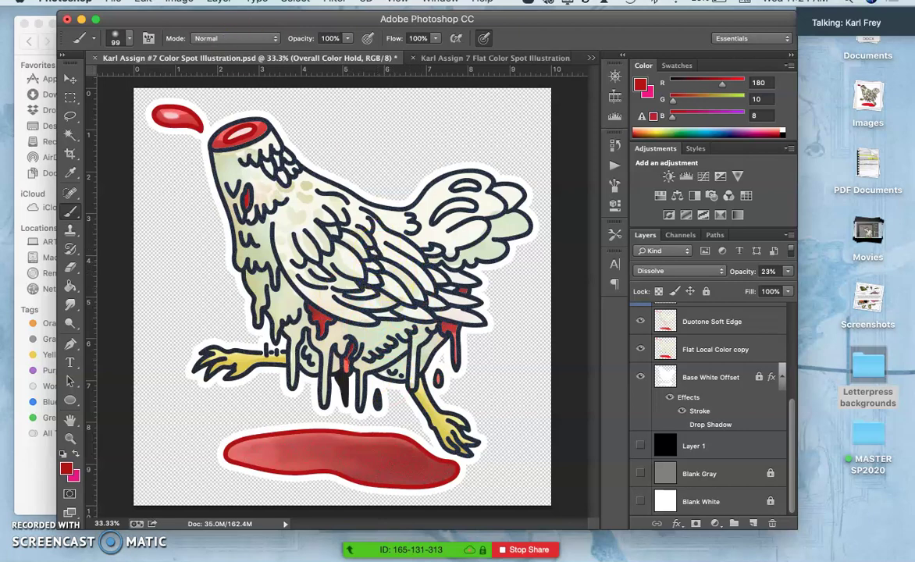
{"action": "left_click", "coordinate": [113, 3]}
- Save a PNG copy to the Desktop with ' Full Spectrum with Color Holds' appended to the file name
{"action": "left_click", "coordinate": [156, 143]}
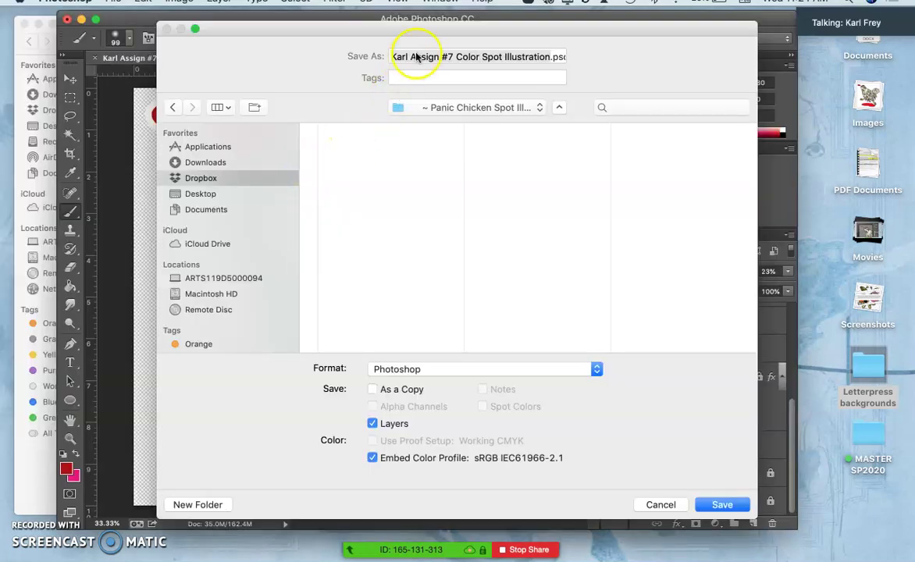
{"action": "left_click", "coordinate": [434, 56]}
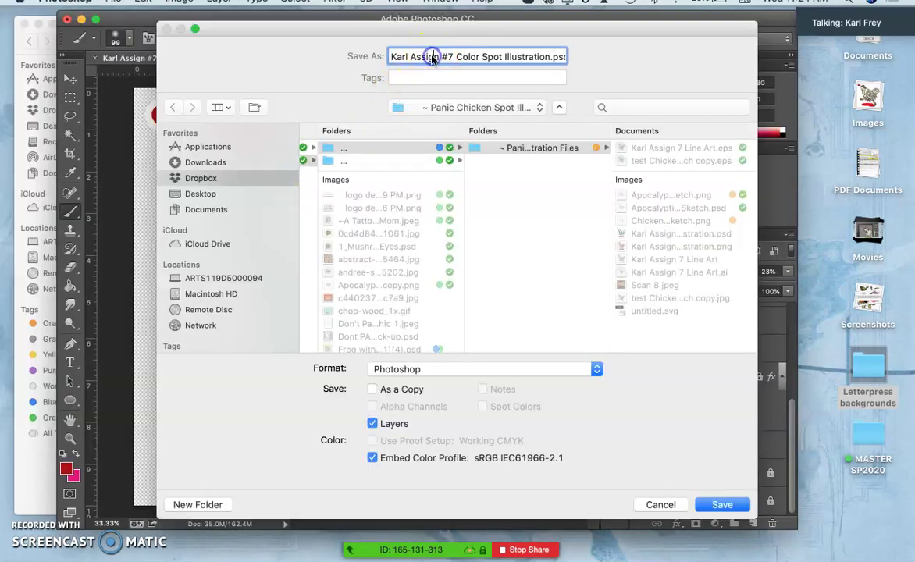
{"action": "left_click", "coordinate": [548, 56]}
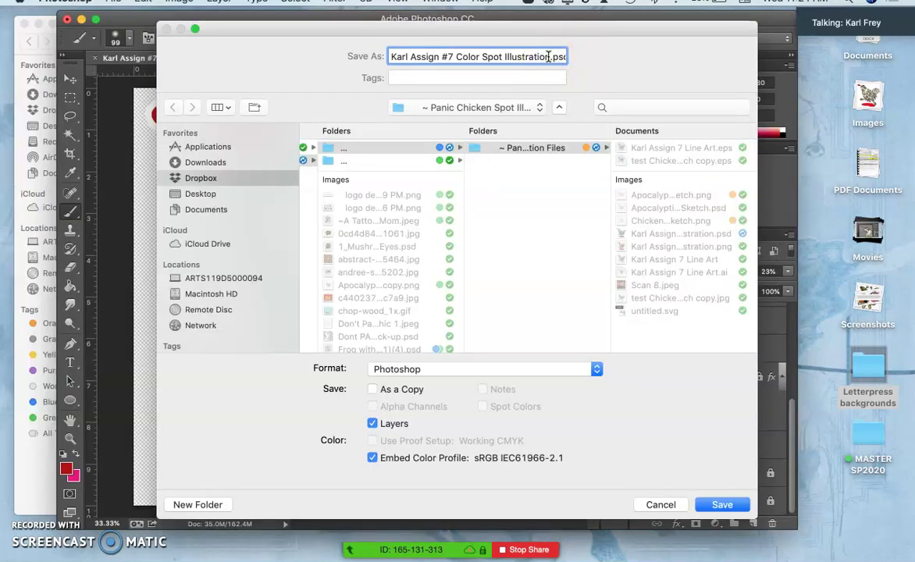
{"action": "type", "text": "Full Spectrum with Color Hol"}
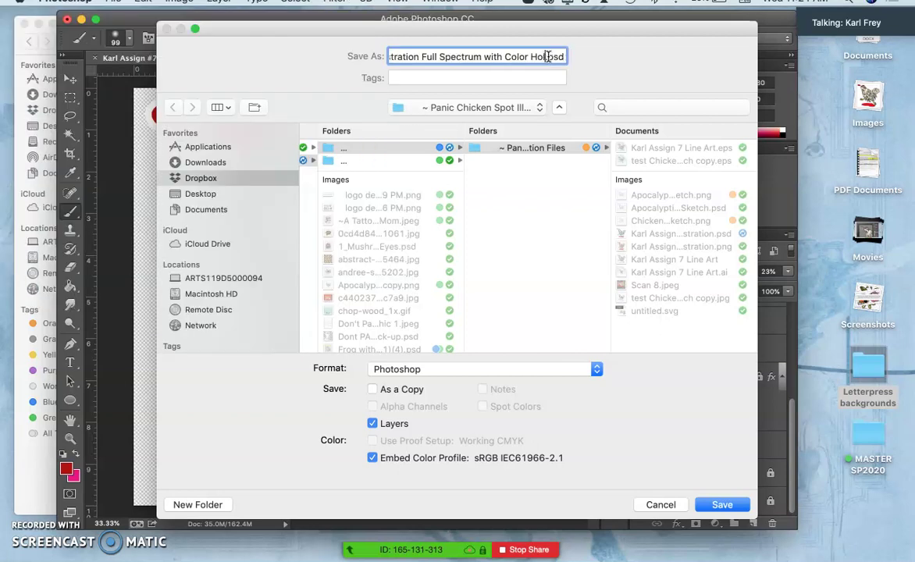
{"action": "type", "text": "ds"}
{"action": "left_click", "coordinate": [459, 369]}
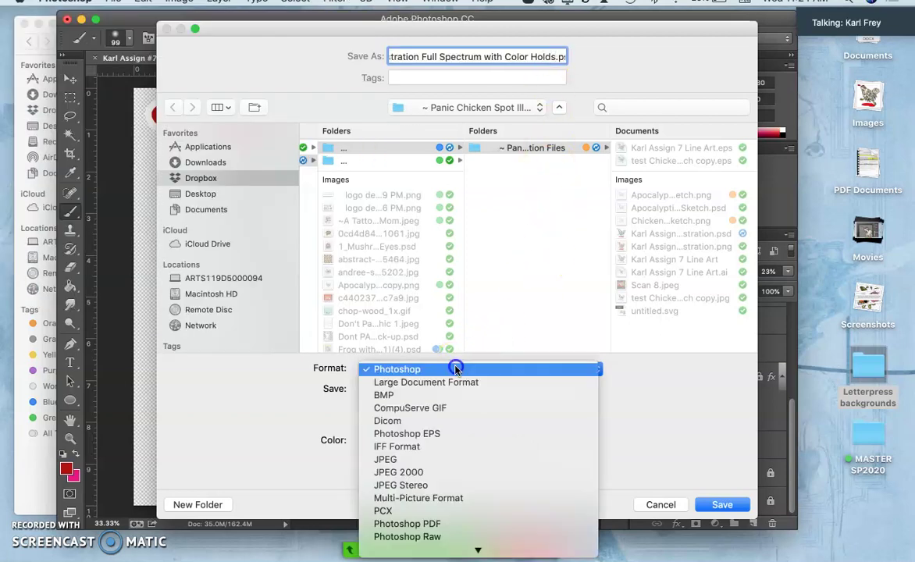
{"action": "mouse_move", "coordinate": [398, 545]}
{"action": "left_click", "coordinate": [419, 471]}
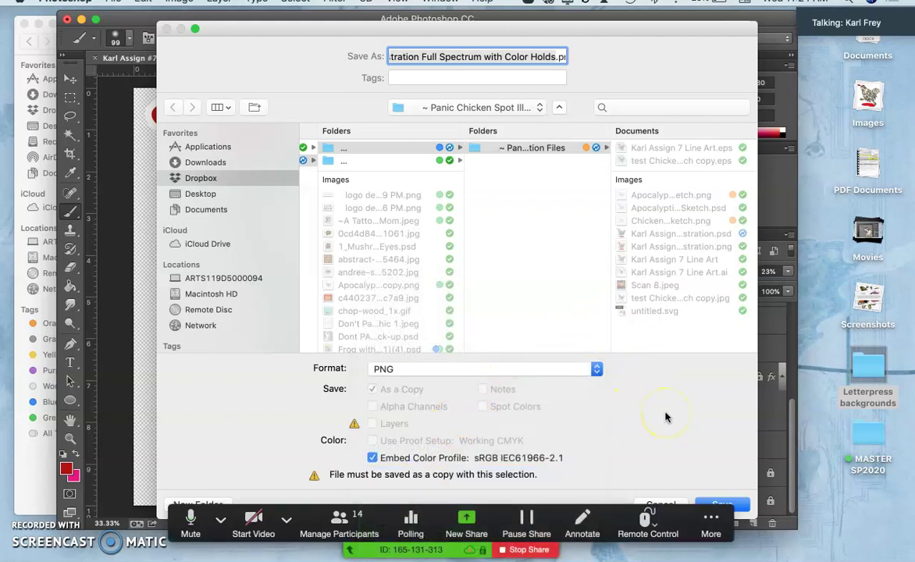
{"action": "key", "text": "super+shift+d"}
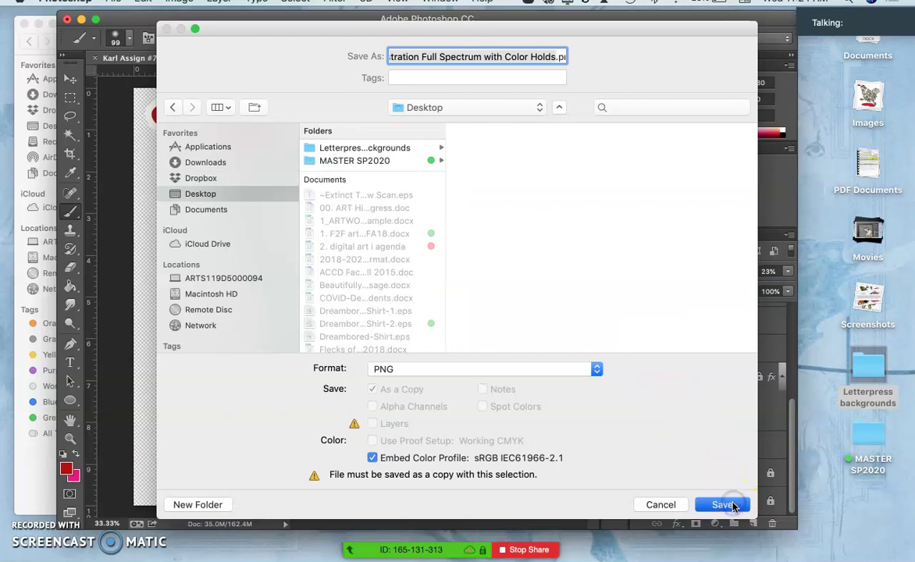
{"action": "left_click", "coordinate": [726, 504]}
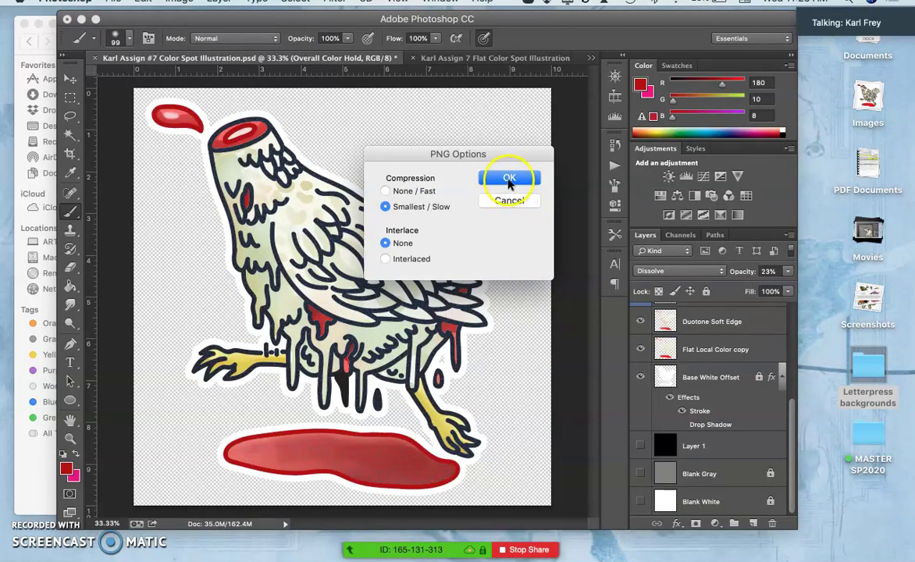
- Confirm the PNG options, then hide the Targetted Color Hold, Overall Color Hold and Full SPectrum Color layers
{"action": "left_click", "coordinate": [509, 180]}
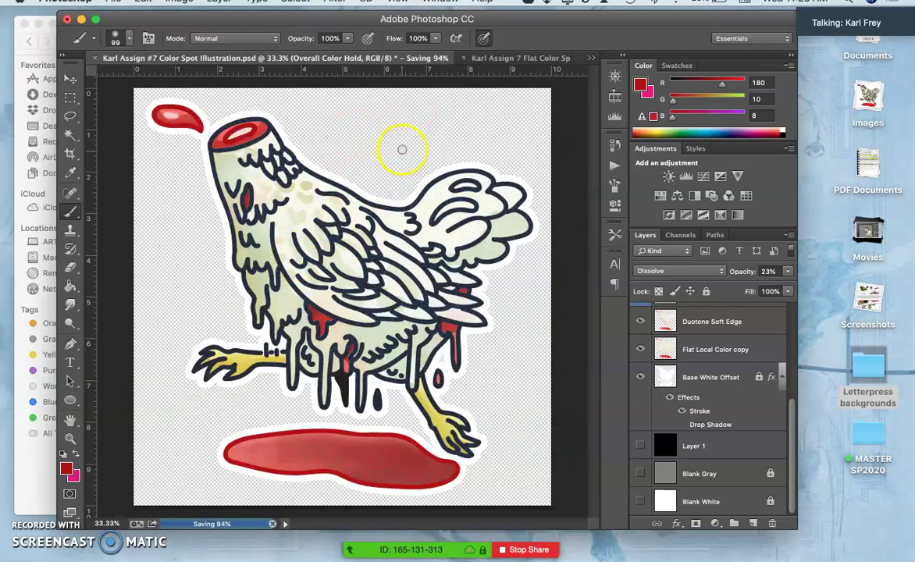
{"action": "scroll", "coordinate": [732, 367], "scroll_direction": "up", "scroll_amount": 2}
{"action": "scroll", "coordinate": [732, 366], "scroll_direction": "up", "scroll_amount": 4}
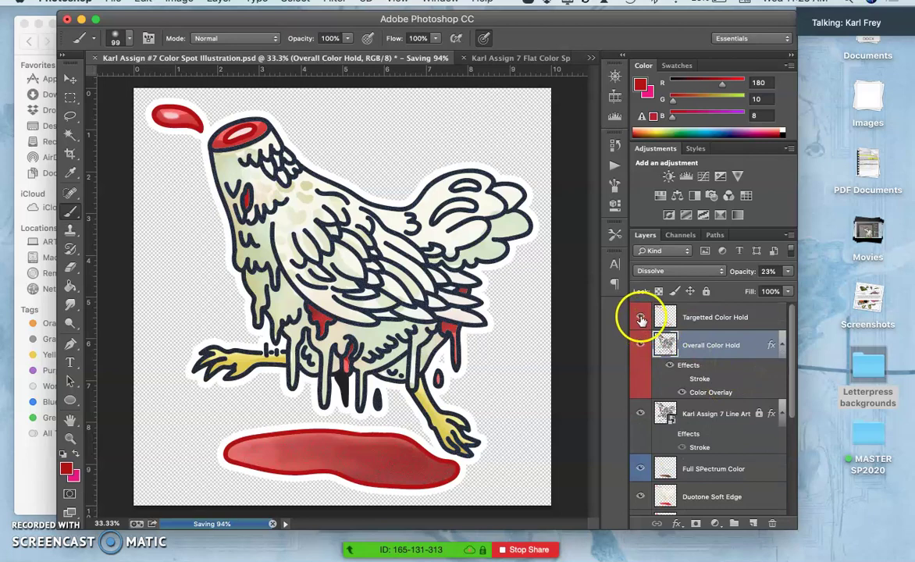
{"action": "left_click", "coordinate": [640, 344]}
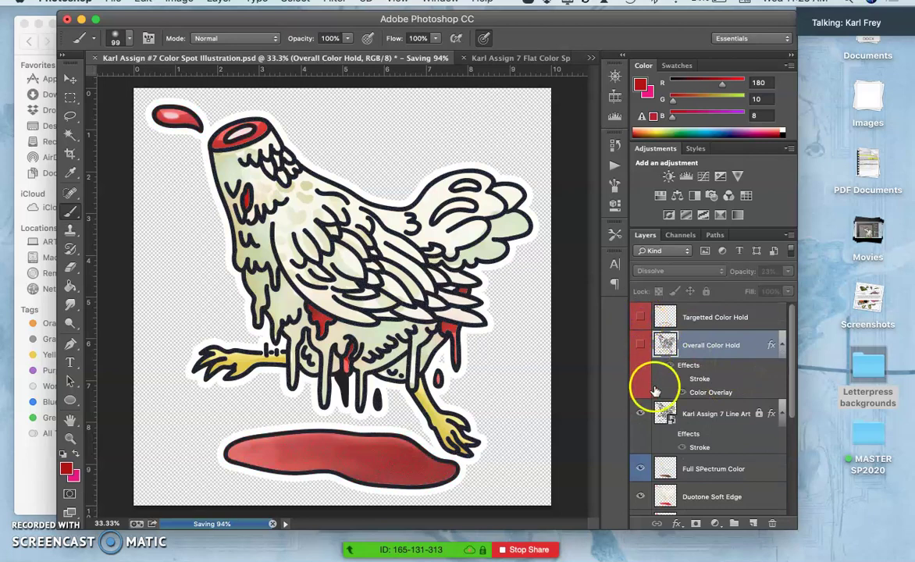
{"action": "scroll", "coordinate": [662, 428], "scroll_direction": "down", "scroll_amount": 1}
{"action": "left_click", "coordinate": [641, 434]}
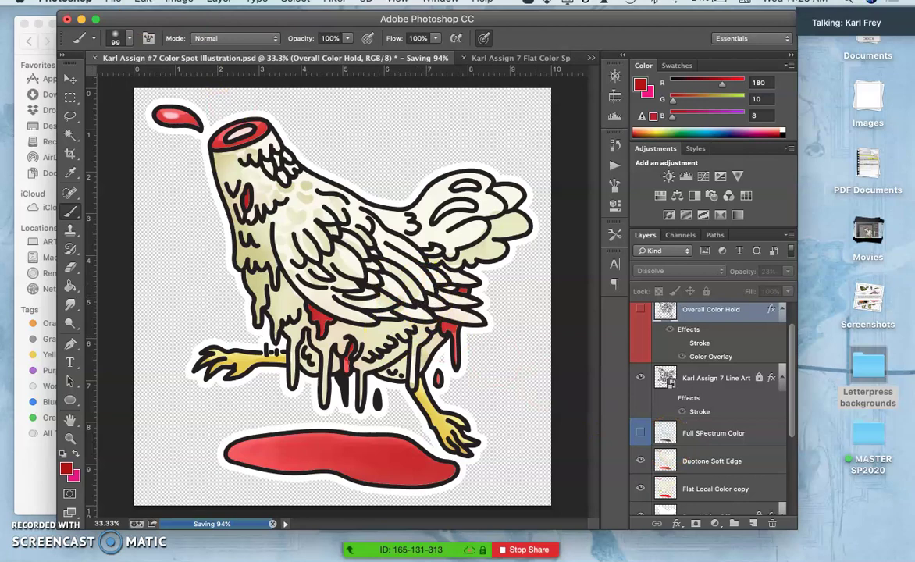
- Start another Save As and dismiss the save error alert that appears
{"action": "left_click", "coordinate": [113, 2]}
{"action": "left_click", "coordinate": [157, 166]}
{"action": "left_click", "coordinate": [554, 214]}
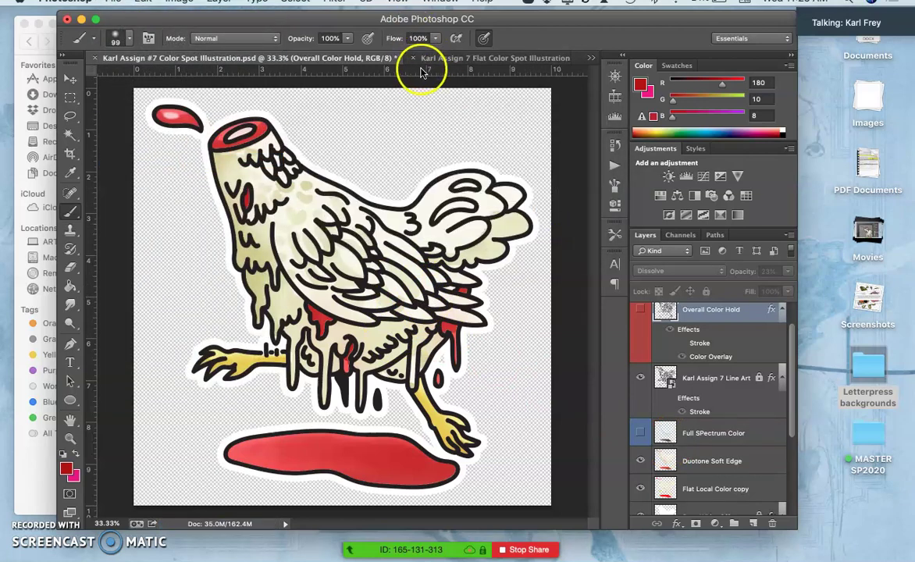
- Save another PNG copy with 'Duotone Color' appended to the name and confirm its PNG options
{"action": "left_click", "coordinate": [113, 2]}
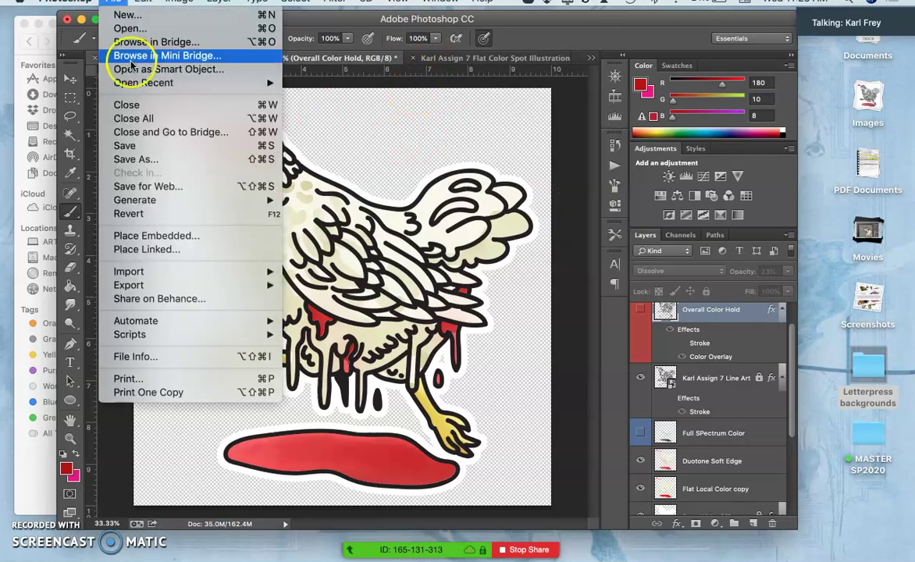
{"action": "left_click", "coordinate": [149, 149]}
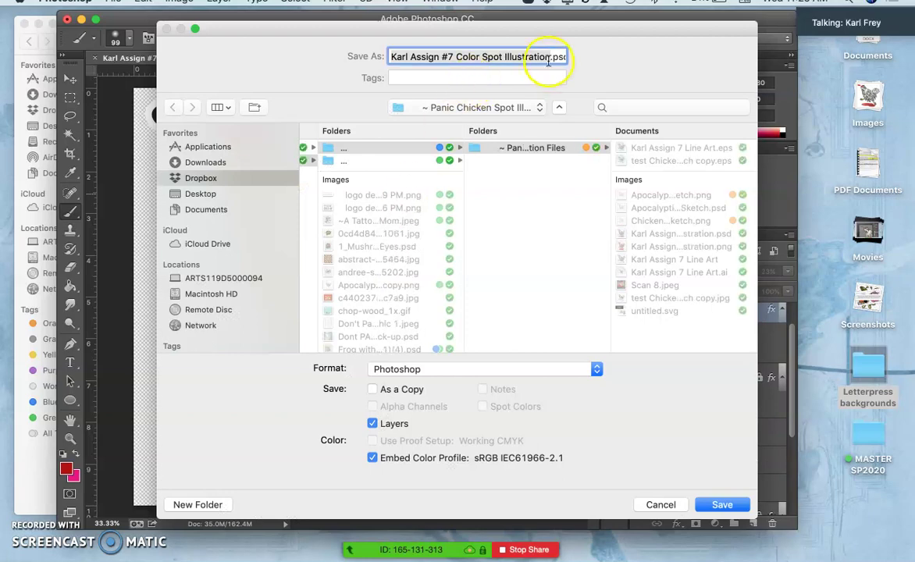
{"action": "left_click", "coordinate": [549, 57]}
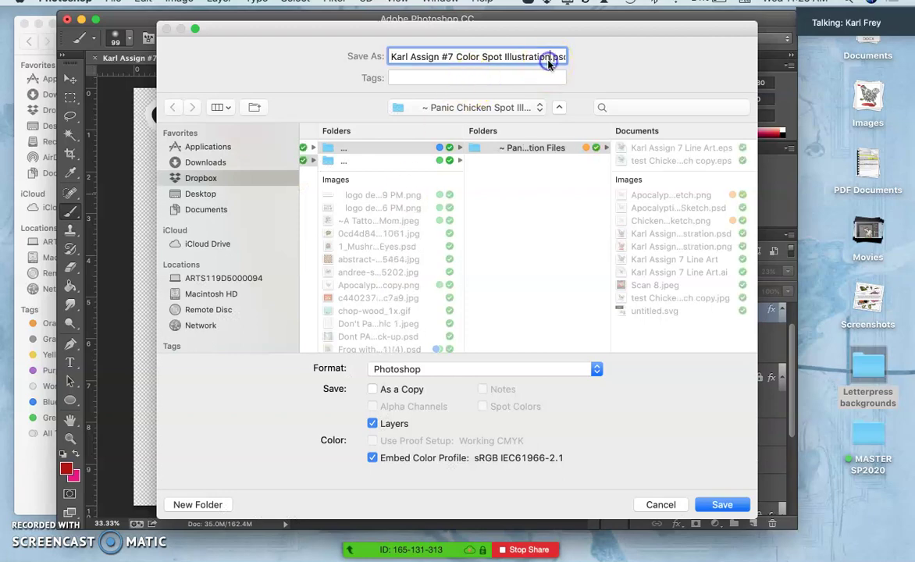
{"action": "type", "text": "Duotone"}
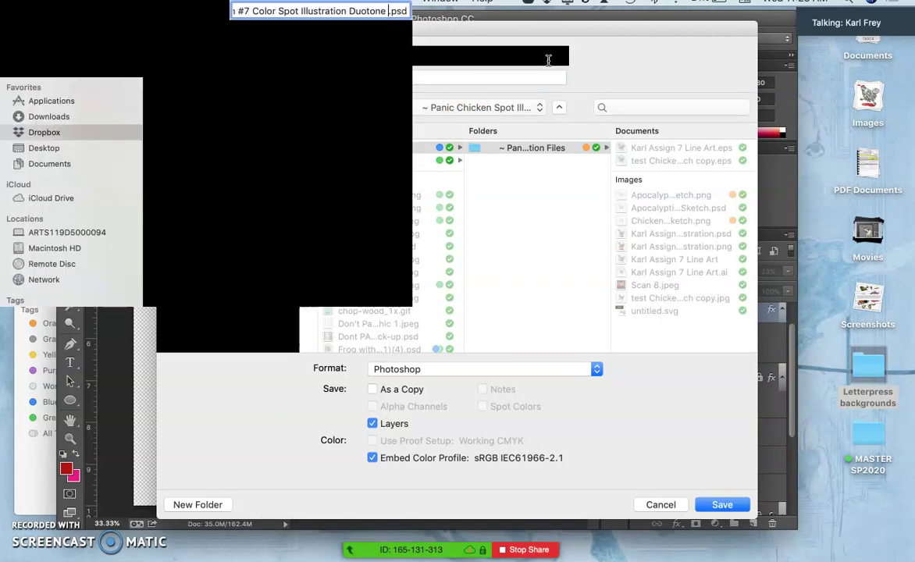
{"action": "type", "text": " Color"}
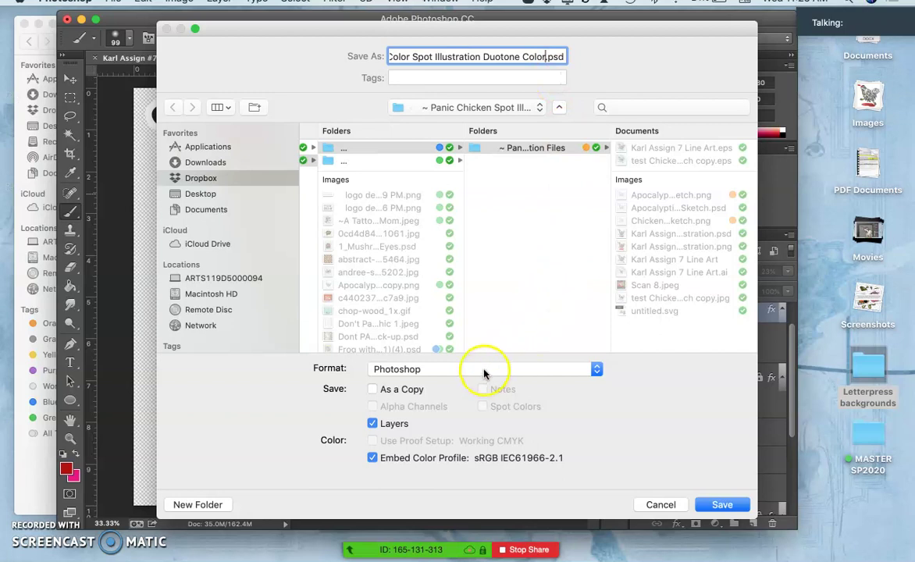
{"action": "left_click", "coordinate": [484, 370]}
{"action": "key", "text": "Escape"}
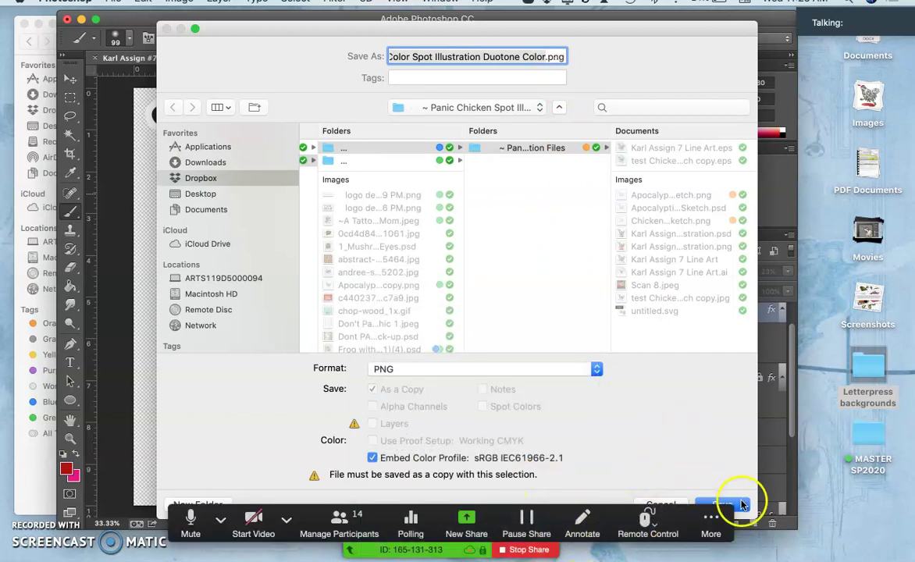
{"action": "left_click", "coordinate": [741, 506]}
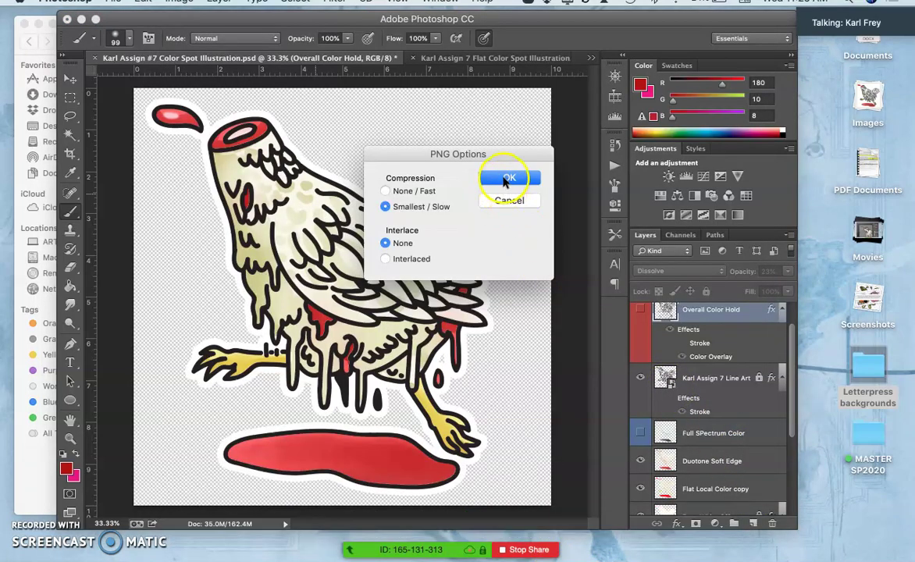
{"action": "left_click", "coordinate": [505, 179]}
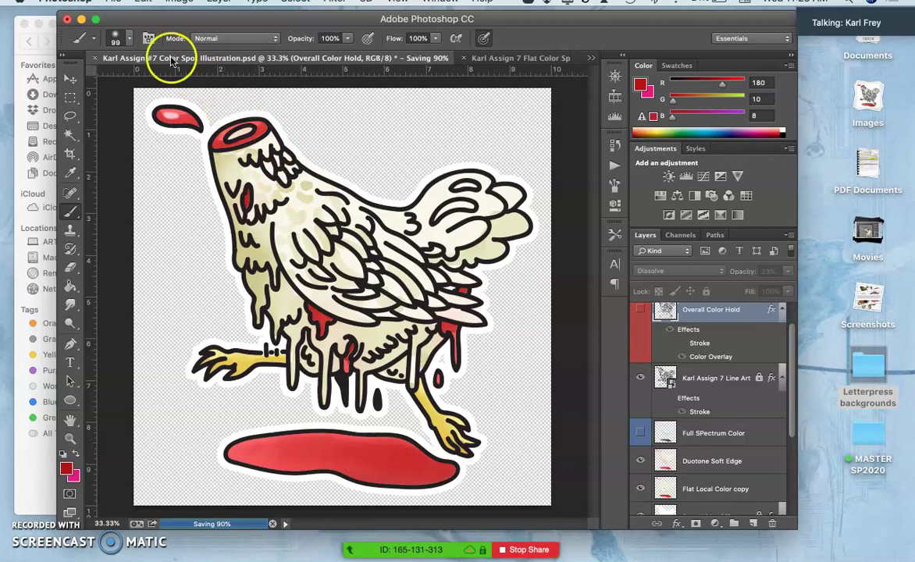
- Minimize Photoshop and move the two chicken PNG exports from the Desktop into the chicken files folder
{"action": "left_click", "coordinate": [82, 20]}
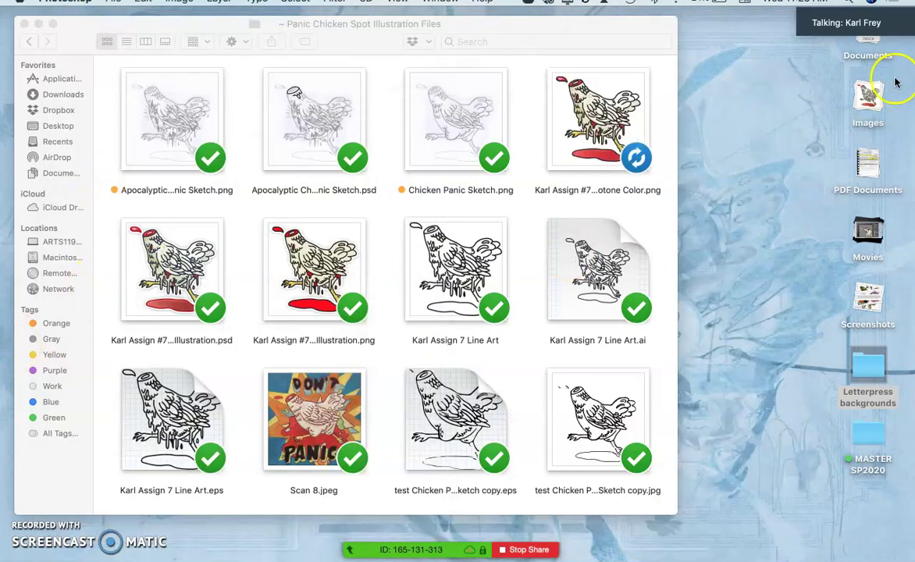
{"action": "left_click", "coordinate": [855, 377]}
{"action": "double_click", "coordinate": [856, 378]}
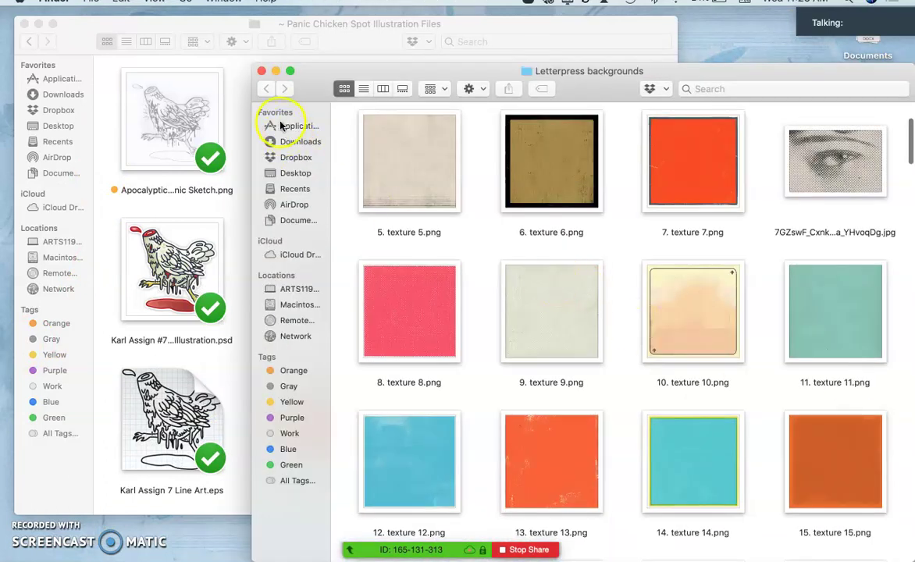
{"action": "left_click", "coordinate": [290, 173]}
{"action": "left_click_drag", "start_coordinate": [425, 76], "coordinate": [524, 301]}
{"action": "left_click_drag", "start_coordinate": [873, 428], "coordinate": [638, 233]}
{"action": "left_click_drag", "start_coordinate": [773, 402], "coordinate": [533, 224]}
{"action": "left_click", "coordinate": [742, 302]}
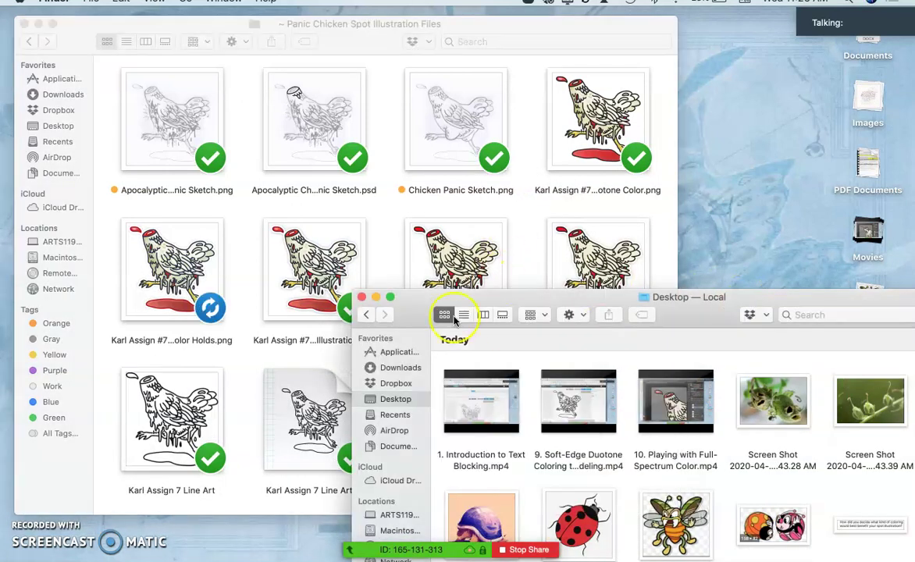
{"action": "left_click", "coordinate": [371, 301]}
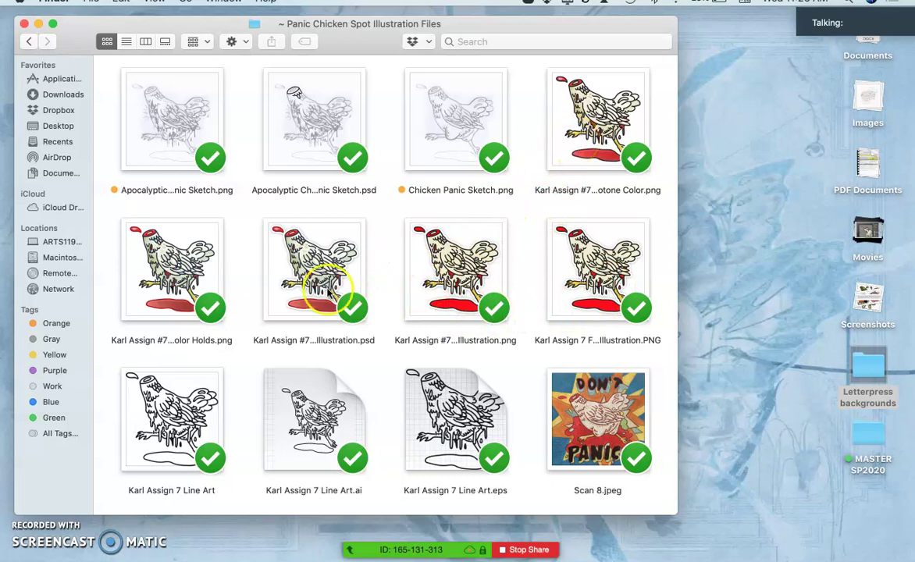
- Tag the Color Holds PNG and the Duotone Color PNG green
{"action": "left_click", "coordinate": [169, 312]}
{"action": "right_click", "coordinate": [169, 312]}
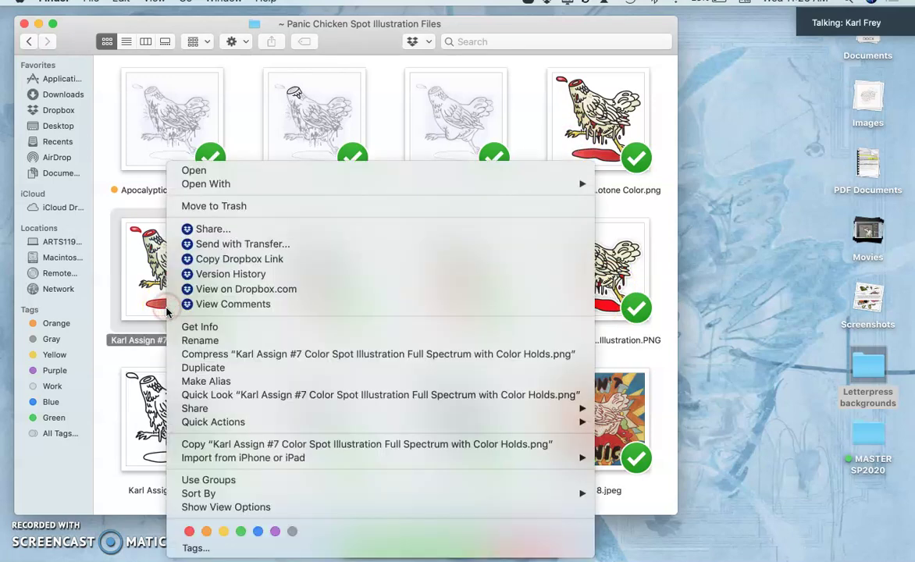
{"action": "left_click", "coordinate": [238, 532]}
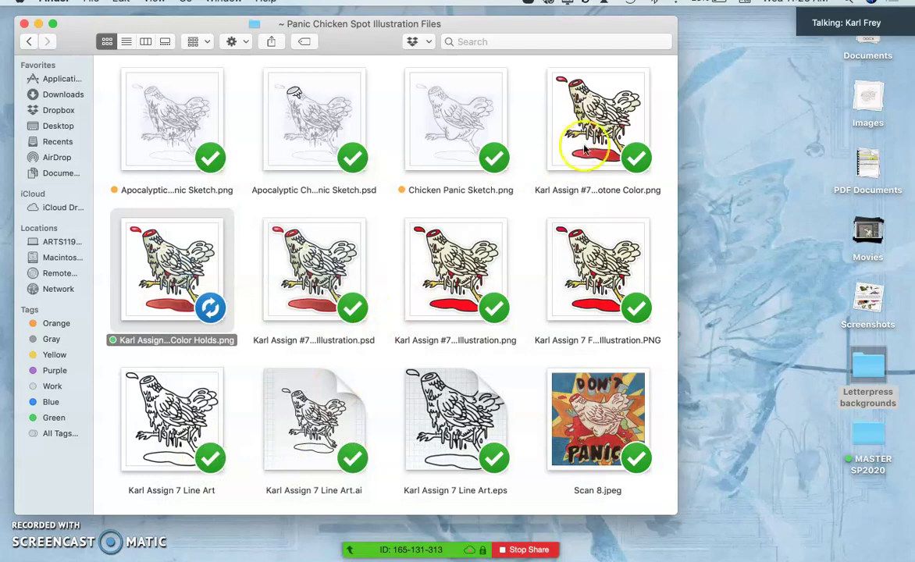
{"action": "left_click", "coordinate": [601, 131]}
{"action": "right_click", "coordinate": [601, 131]}
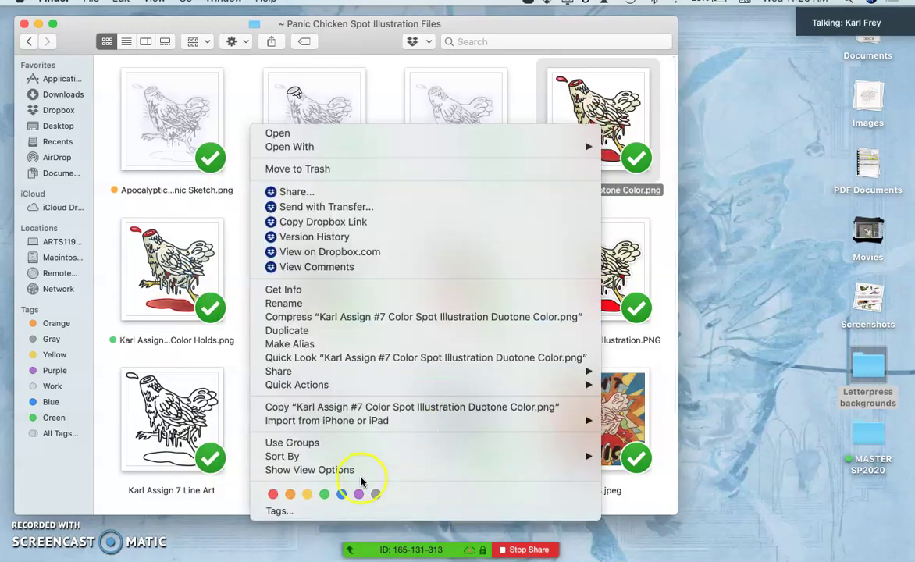
{"action": "left_click", "coordinate": [326, 495]}
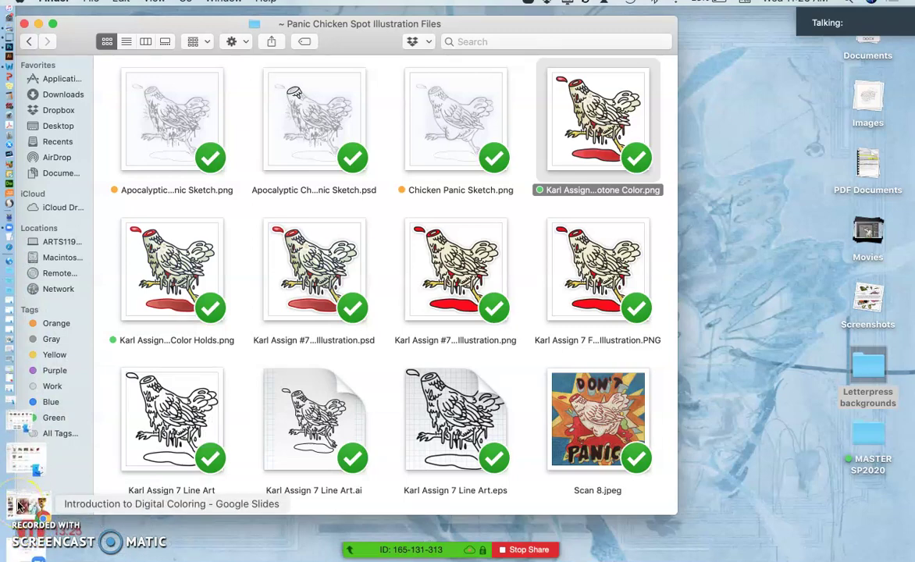
- Open Photobucket's Instructional Examples album in Chrome and bring the chicken files Finder window alongside it
{"action": "left_click", "coordinate": [20, 507]}
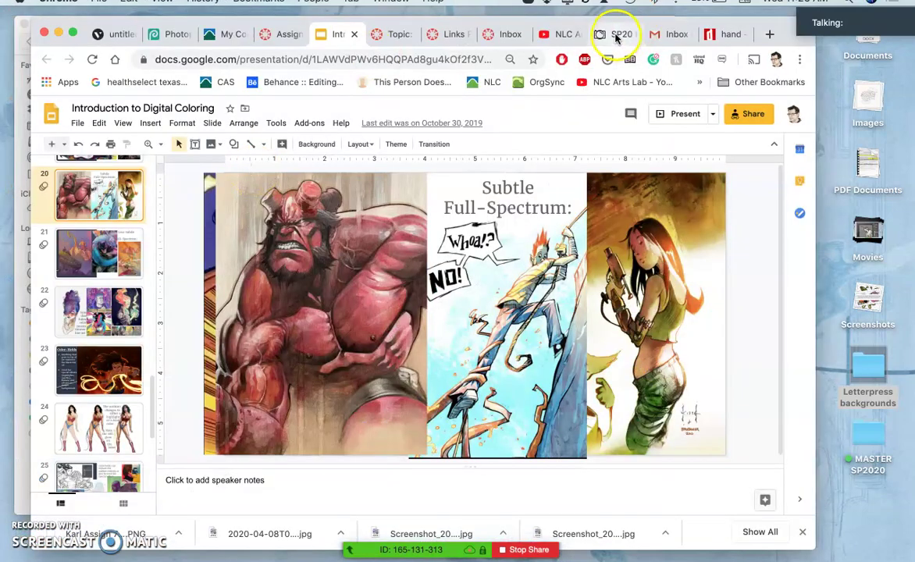
{"action": "left_click", "coordinate": [616, 36]}
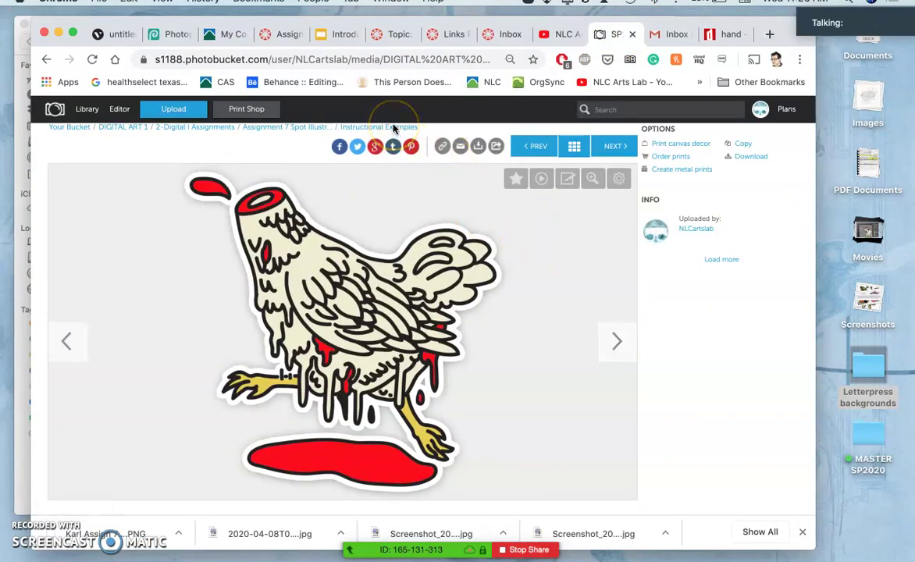
{"action": "scroll", "coordinate": [394, 131], "scroll_direction": "up", "scroll_amount": 1}
{"action": "left_click", "coordinate": [390, 149]}
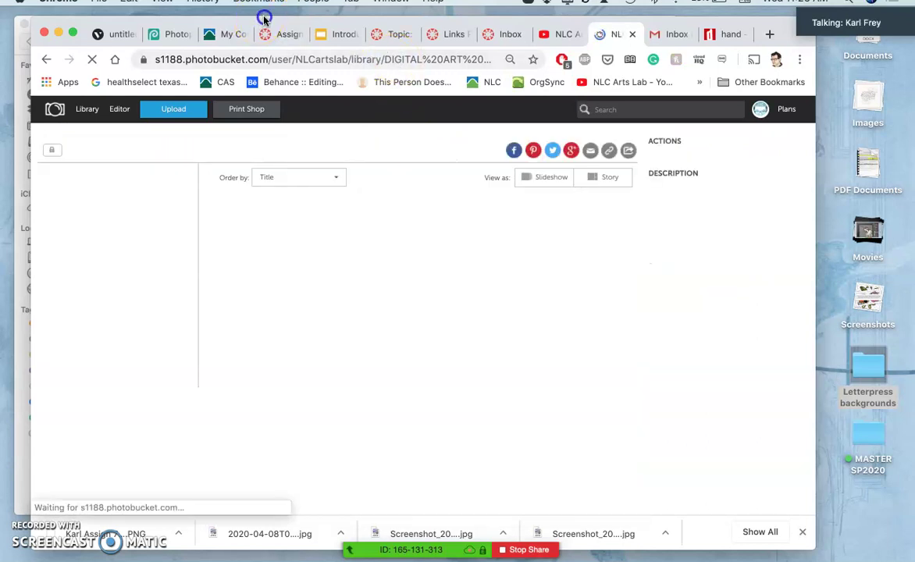
{"action": "left_click_drag", "start_coordinate": [268, 16], "coordinate": [293, 6]}
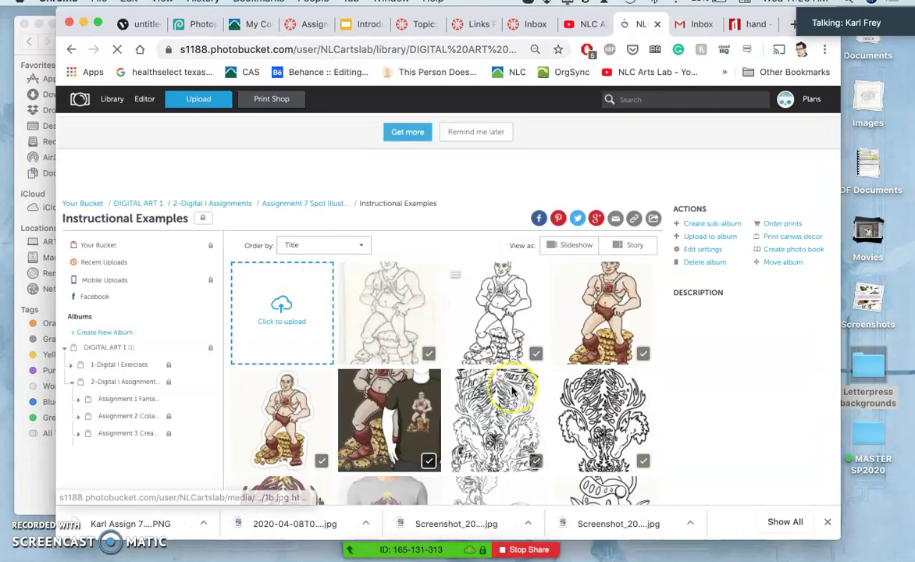
{"action": "scroll", "coordinate": [511, 390], "scroll_direction": "down", "scroll_amount": 15}
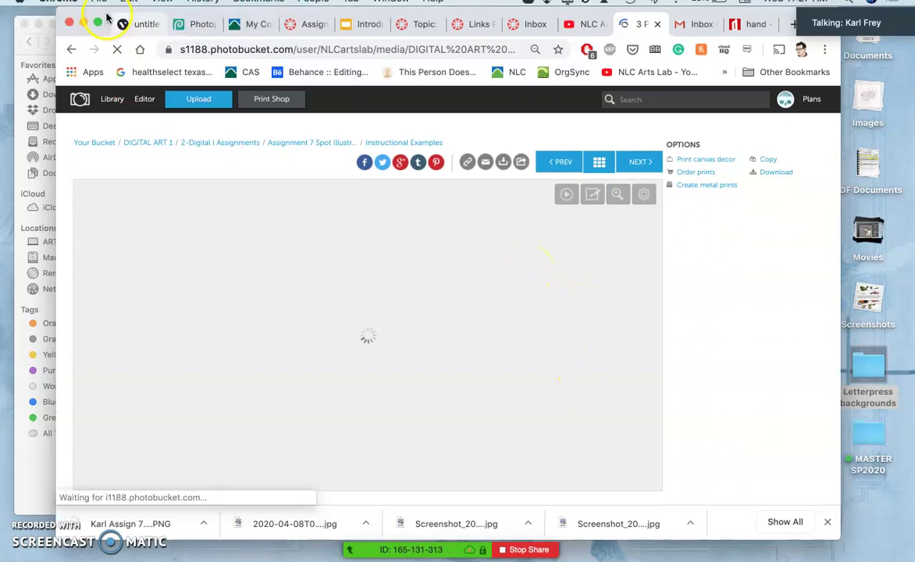
{"action": "left_click_drag", "start_coordinate": [110, 16], "coordinate": [201, 15]}
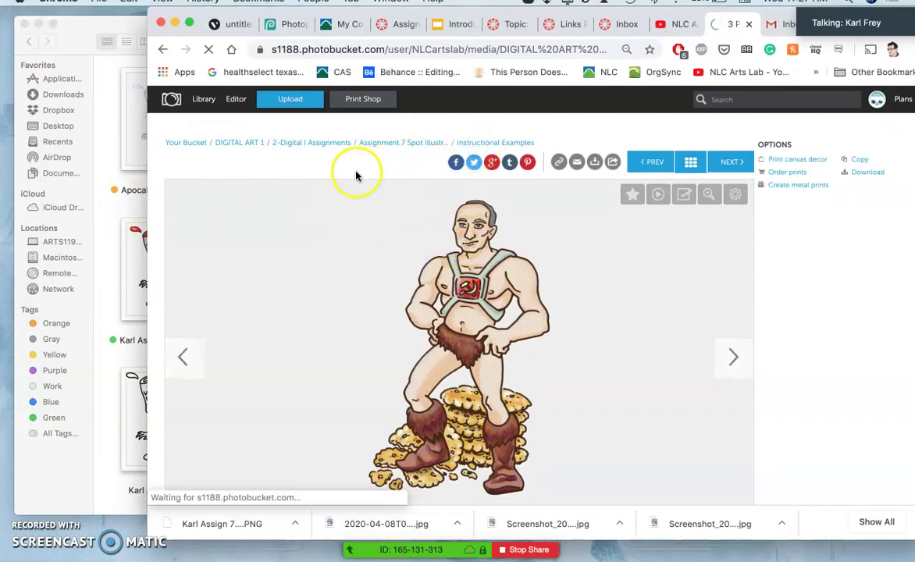
{"action": "left_click", "coordinate": [104, 181]}
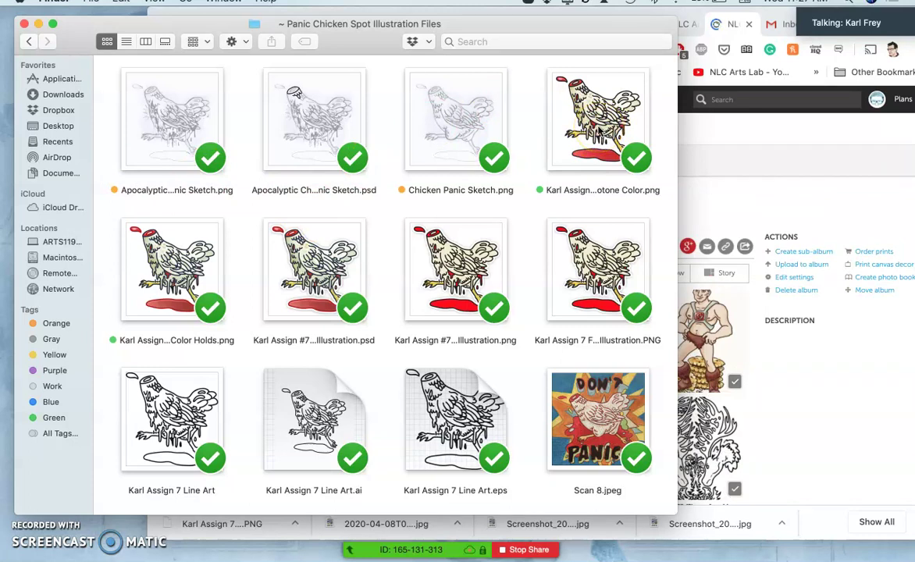
- Select the Duotone Color and Color Holds PNGs and drop them onto the album to upload
{"action": "left_click", "coordinate": [548, 118]}
{"action": "left_click", "coordinate": [183, 265], "text": "super"}
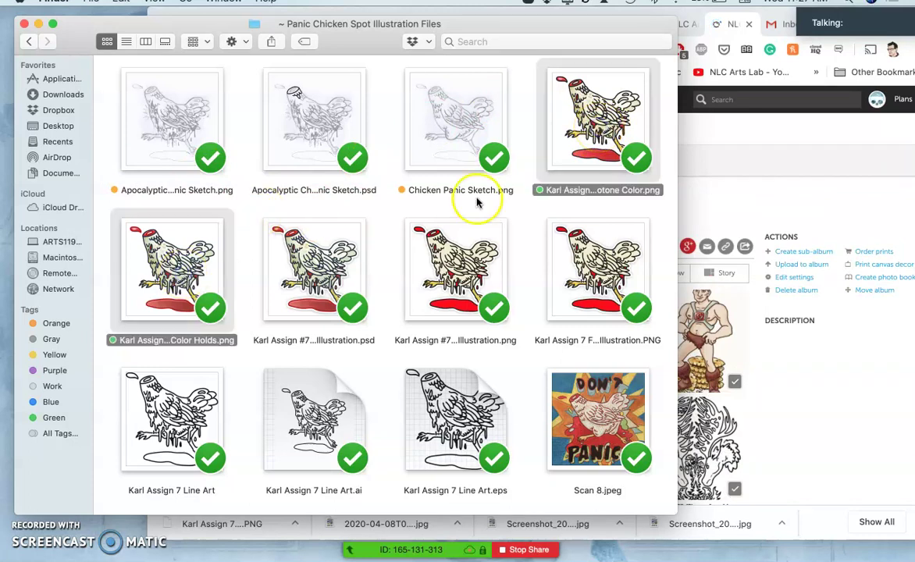
{"action": "left_click_drag", "start_coordinate": [587, 153], "coordinate": [742, 355]}
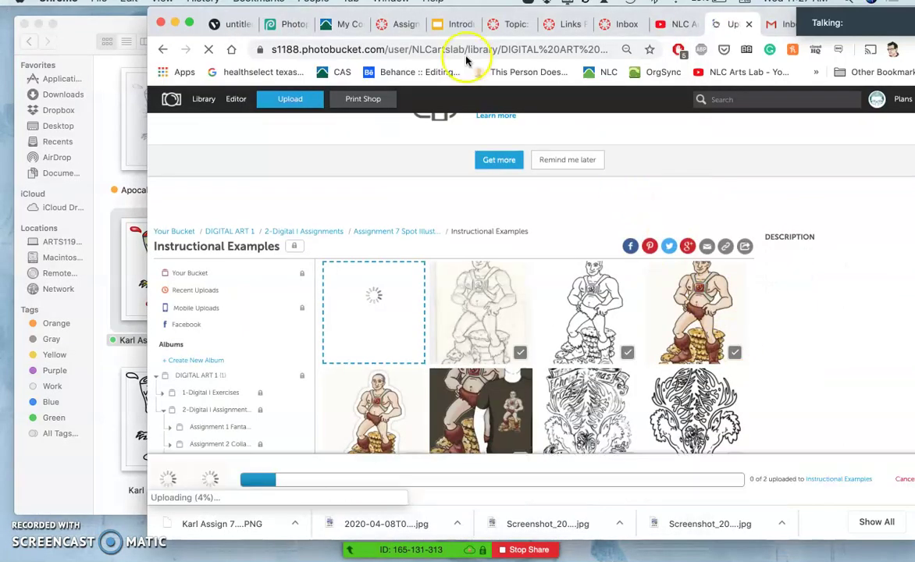
- Scroll the album and open one of its deer images
{"action": "left_click_drag", "start_coordinate": [195, 11], "coordinate": [90, 11]}
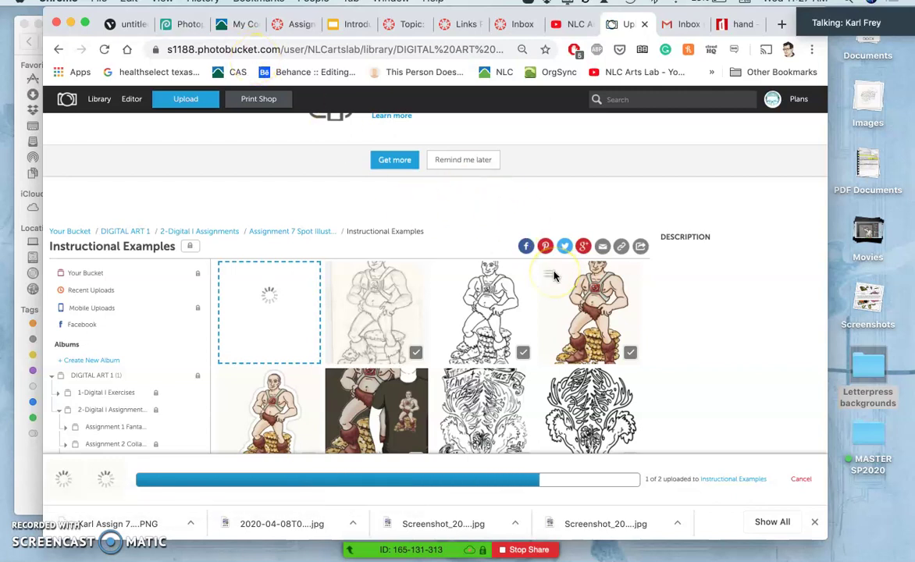
{"action": "scroll", "coordinate": [569, 339], "scroll_direction": "down", "scroll_amount": 10}
{"action": "scroll", "coordinate": [569, 340], "scroll_direction": "down", "scroll_amount": 3}
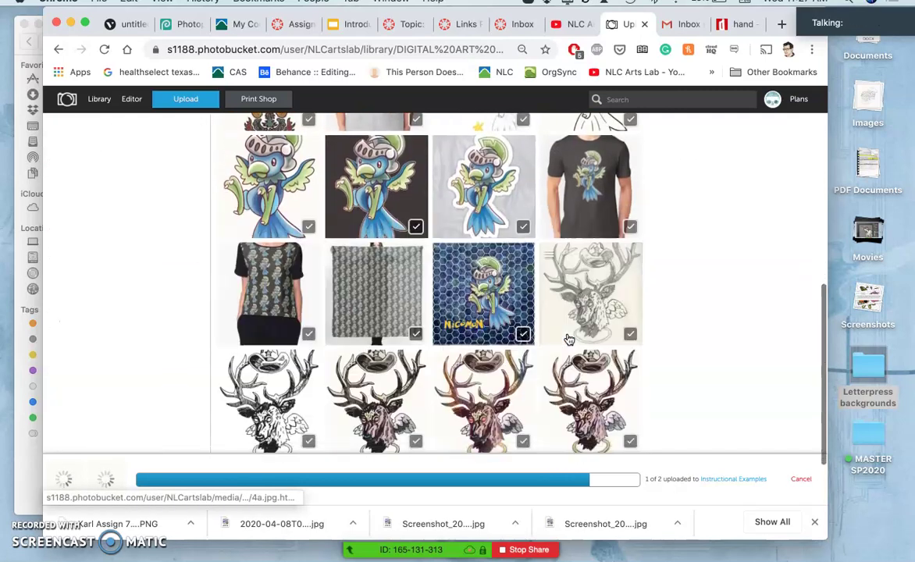
{"action": "left_click", "coordinate": [572, 355]}
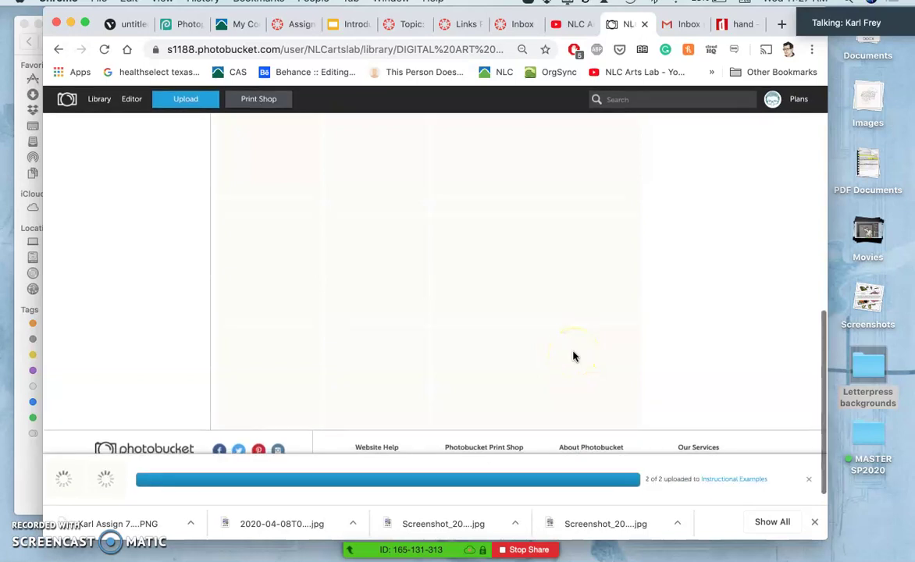
{"action": "scroll", "coordinate": [576, 356], "scroll_direction": "down", "scroll_amount": 2}
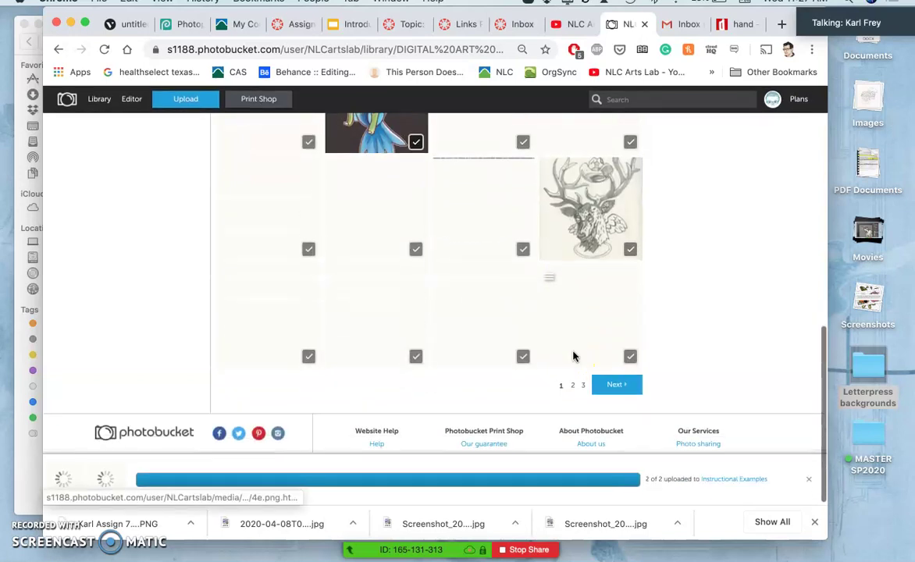
{"action": "left_click", "coordinate": [585, 382]}
{"action": "left_click", "coordinate": [583, 384]}
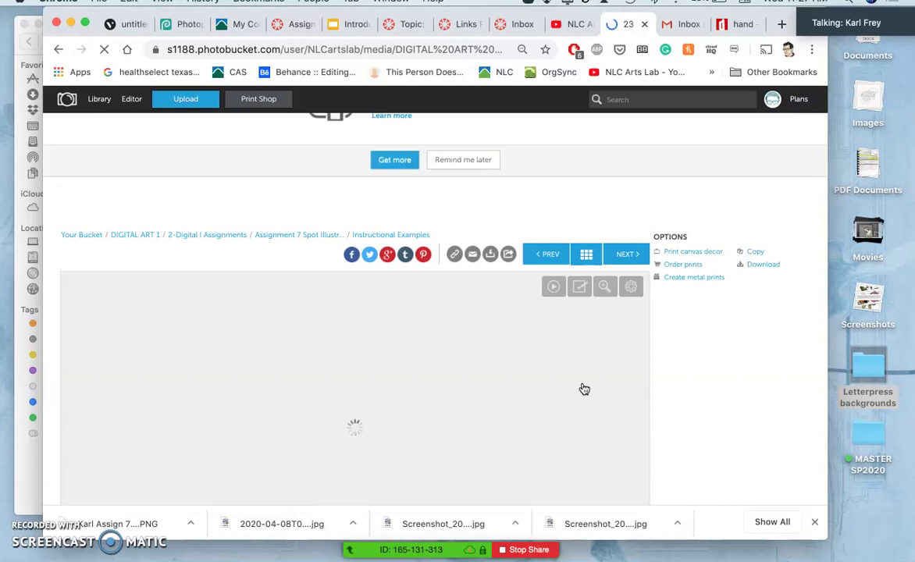
{"action": "scroll", "coordinate": [584, 389], "scroll_direction": "down", "scroll_amount": 3}
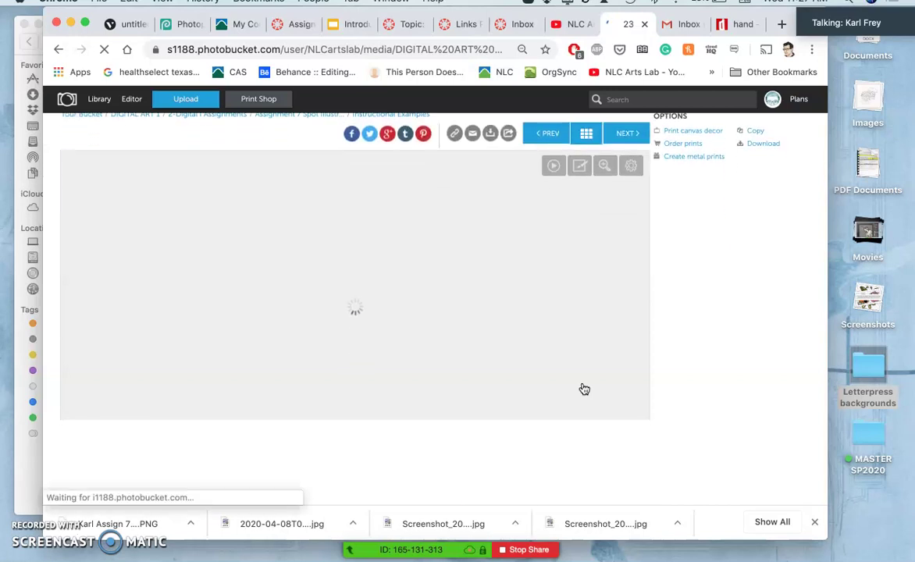
{"action": "scroll", "coordinate": [584, 389], "scroll_direction": "down", "scroll_amount": 3}
{"action": "left_click", "coordinate": [540, 456]}
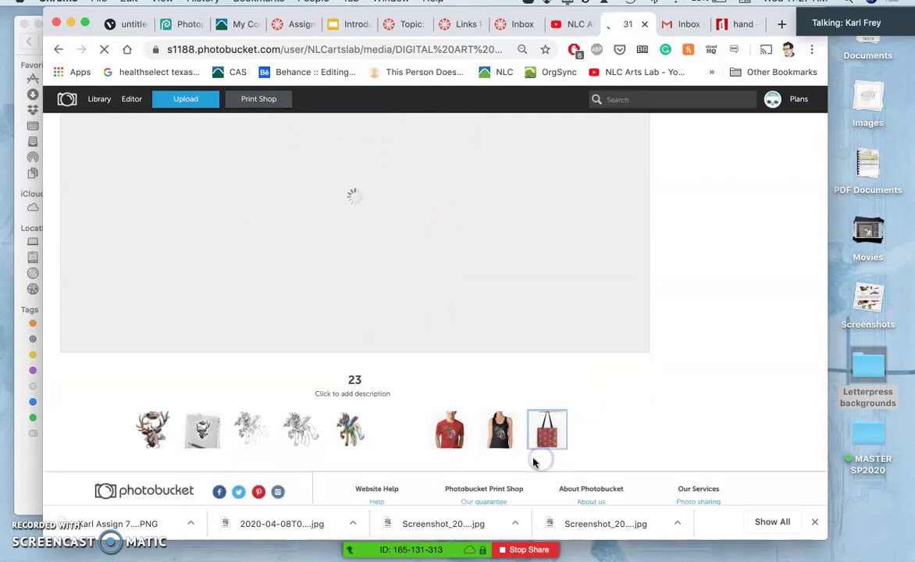
{"action": "left_click", "coordinate": [498, 443]}
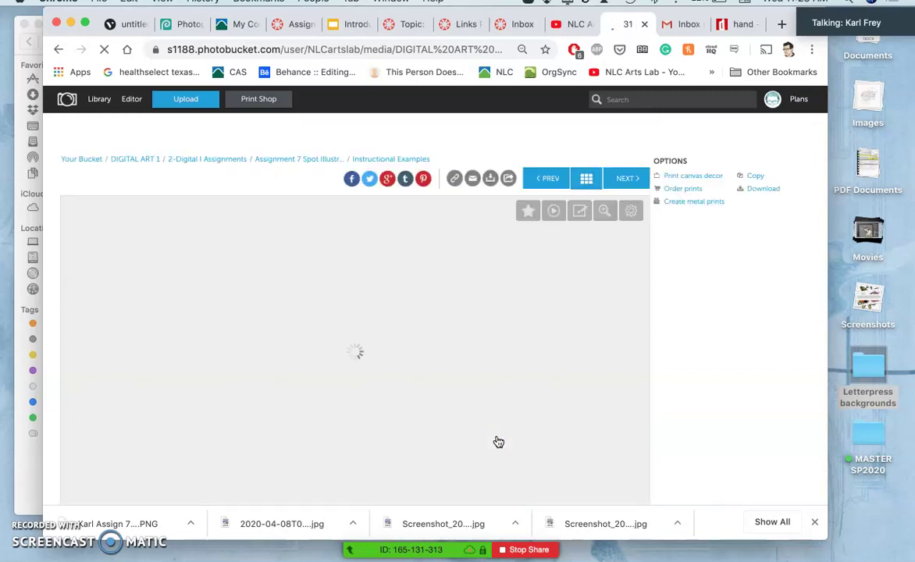
{"action": "left_click", "coordinate": [401, 191]}
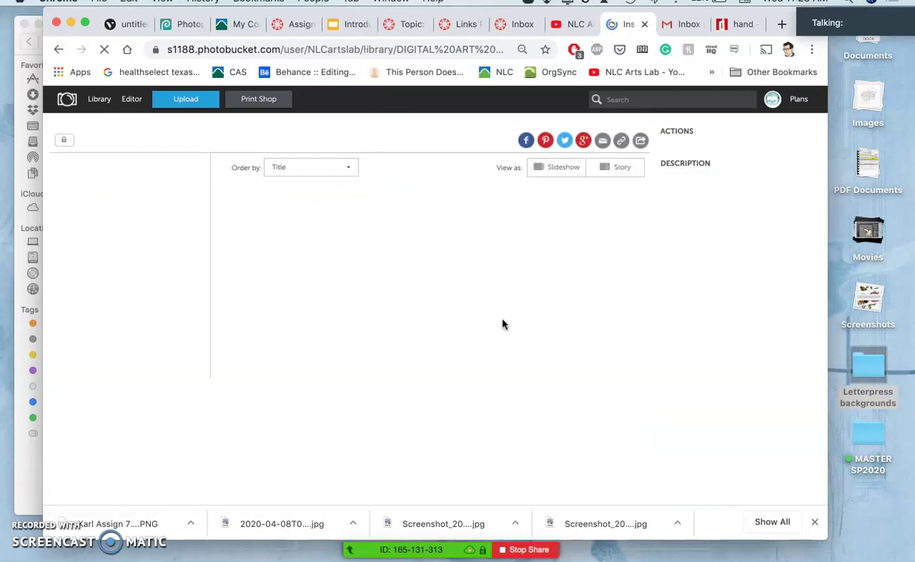
{"action": "mouse_move", "coordinate": [503, 323]}
{"action": "left_mouse_down"}
{"action": "mouse_move", "coordinate": [400, 306]}
{"action": "mouse_move", "coordinate": [392, 332]}
{"action": "left_mouse_up"}
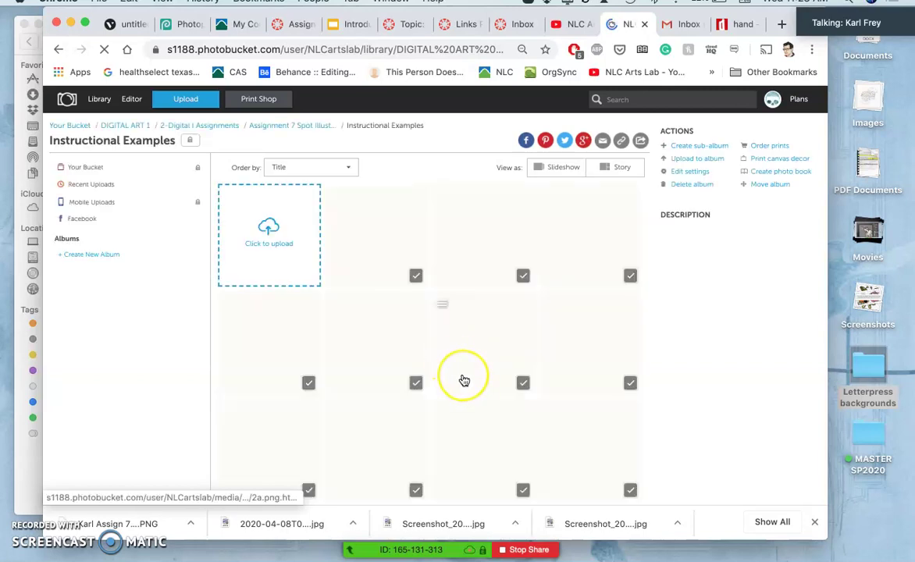
{"action": "scroll", "coordinate": [463, 378], "scroll_direction": "down", "scroll_amount": 5}
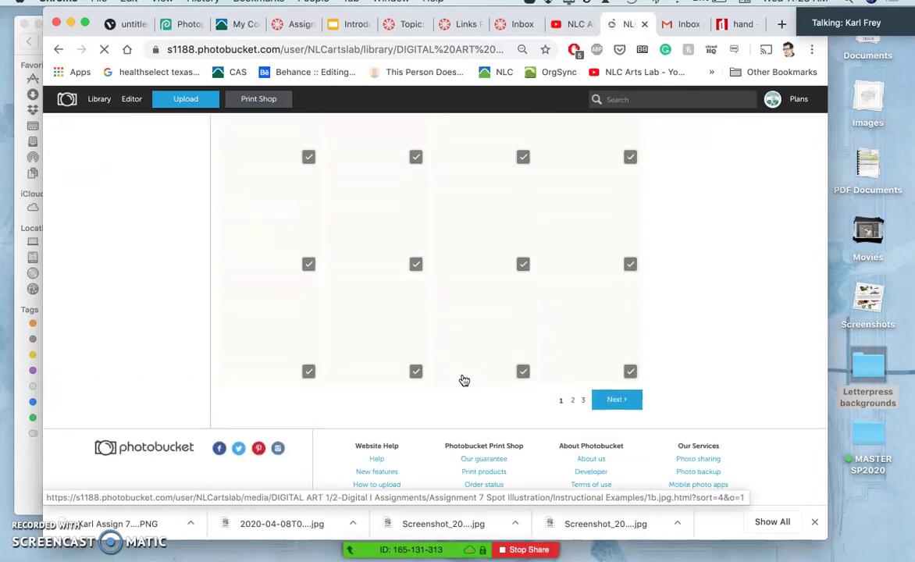
{"action": "left_click", "coordinate": [578, 399]}
{"action": "scroll", "coordinate": [585, 390], "scroll_direction": "down", "scroll_amount": 2}
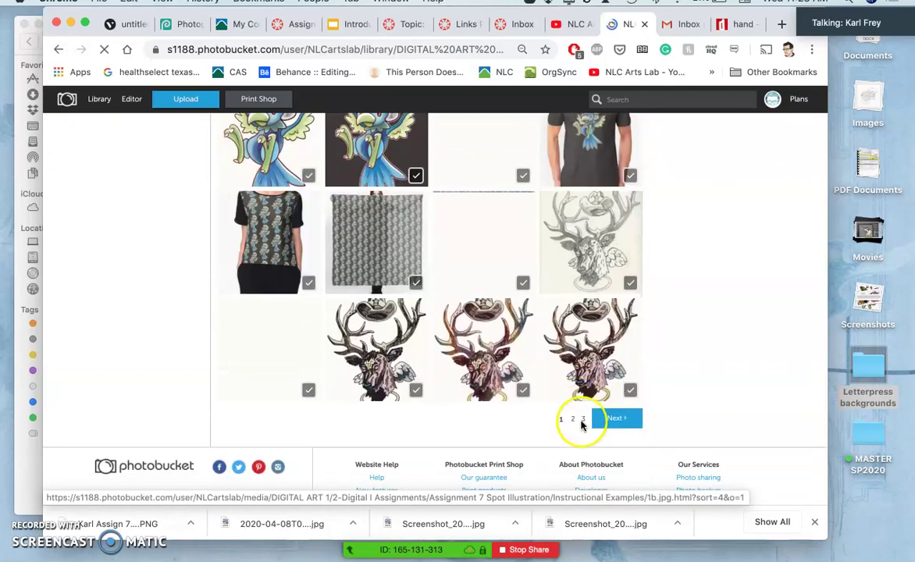